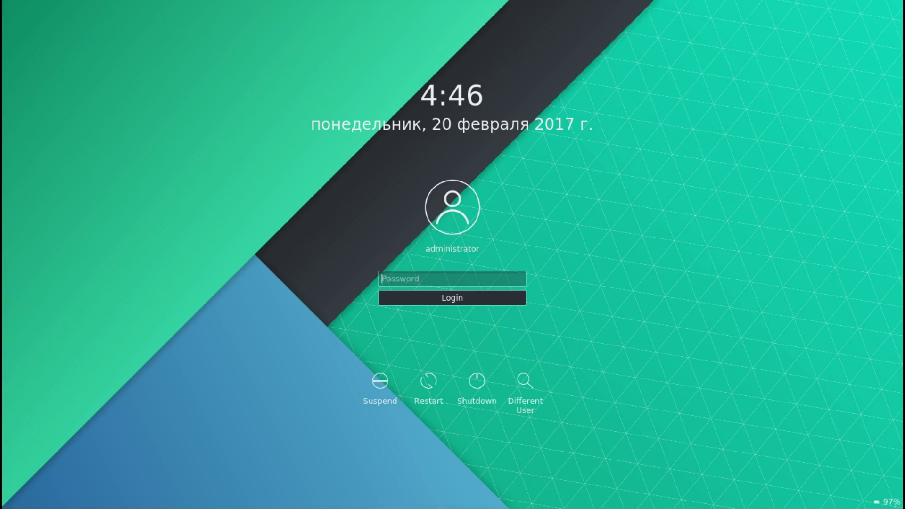
Log in to the administrator account by entering the account password.
text(******)
key(Return)
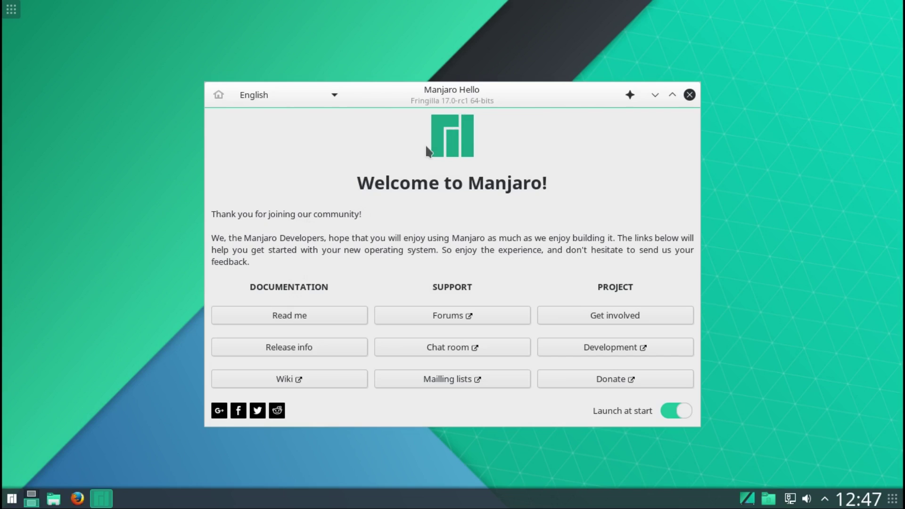
Look through the Read me and Release info pages of Manjaro Hello and return to its welcome page.
click(295, 316)
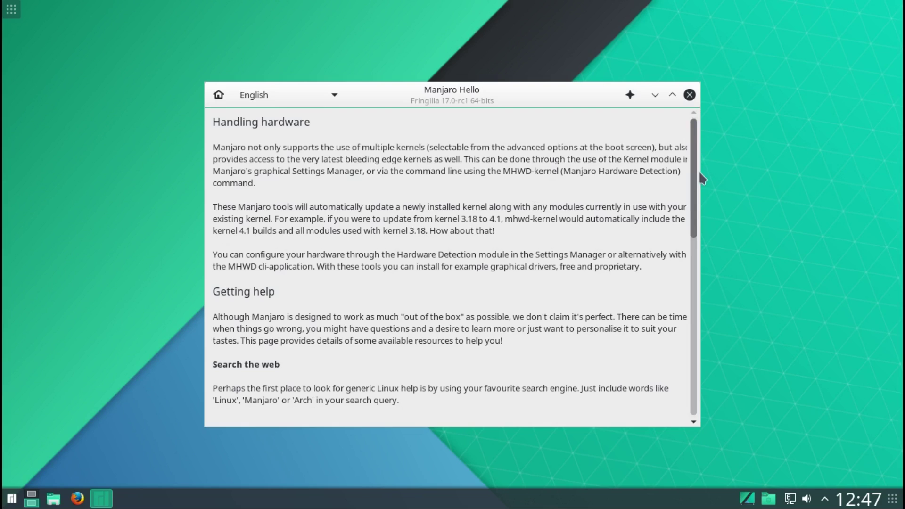
mouse_move(695, 178)
mouse_down()
mouse_move(701, 366)
mouse_move(695, 170)
mouse_up()
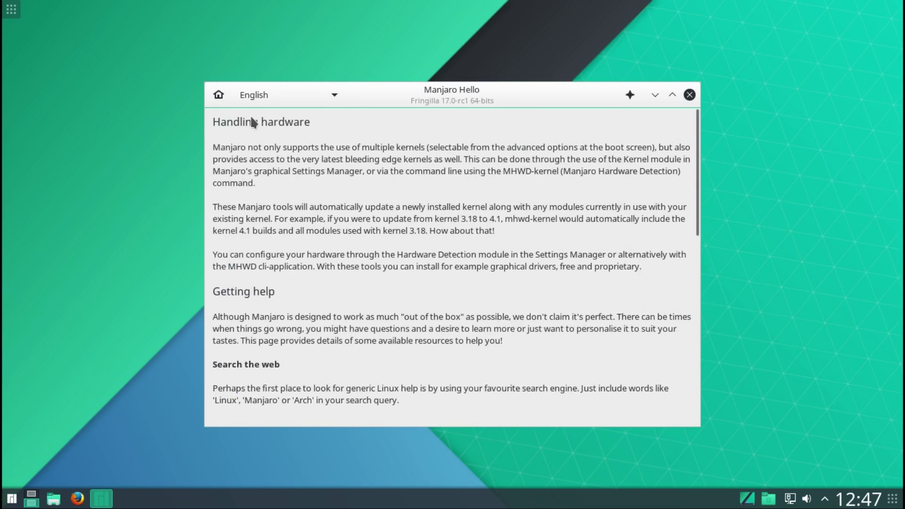
click(217, 96)
click(275, 345)
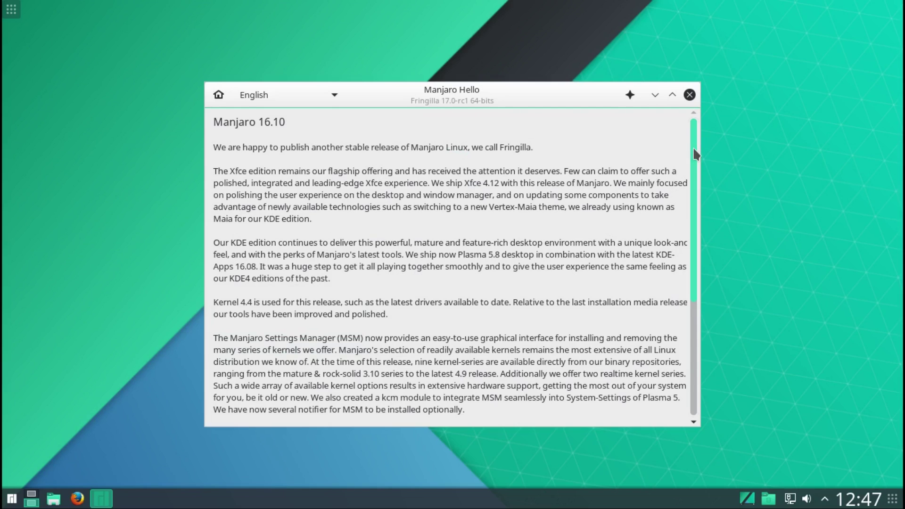
drag(694, 191, 676, 97)
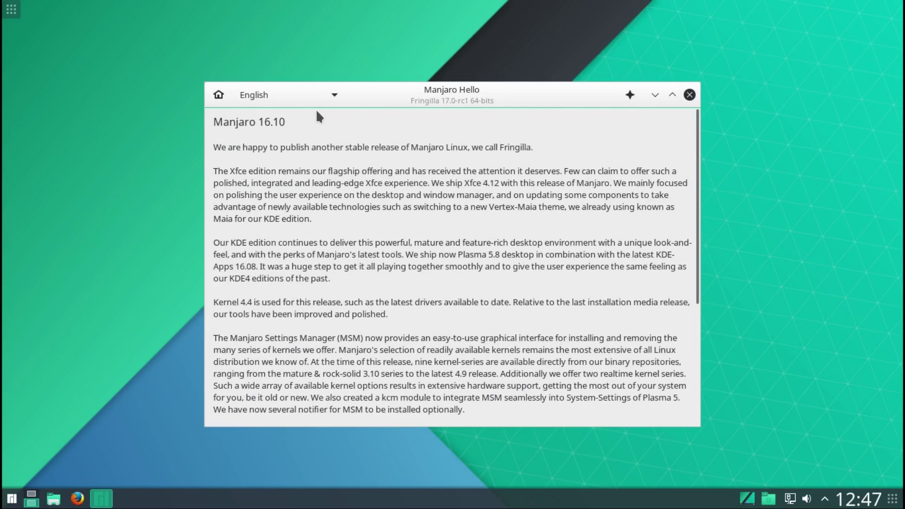
click(218, 95)
Open the Manjaro wiki from Manjaro Hello, skim its main page to the end, and minimize the browser.
click(261, 374)
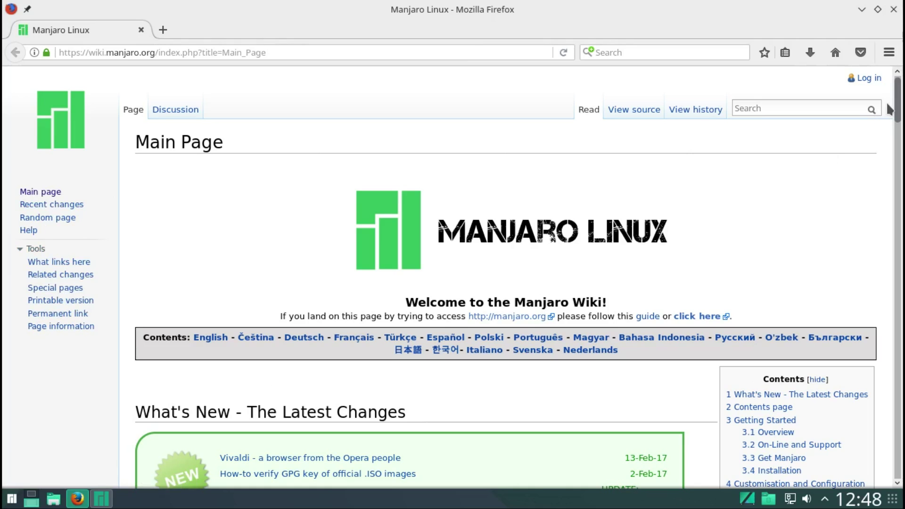
drag(897, 110, 903, 472)
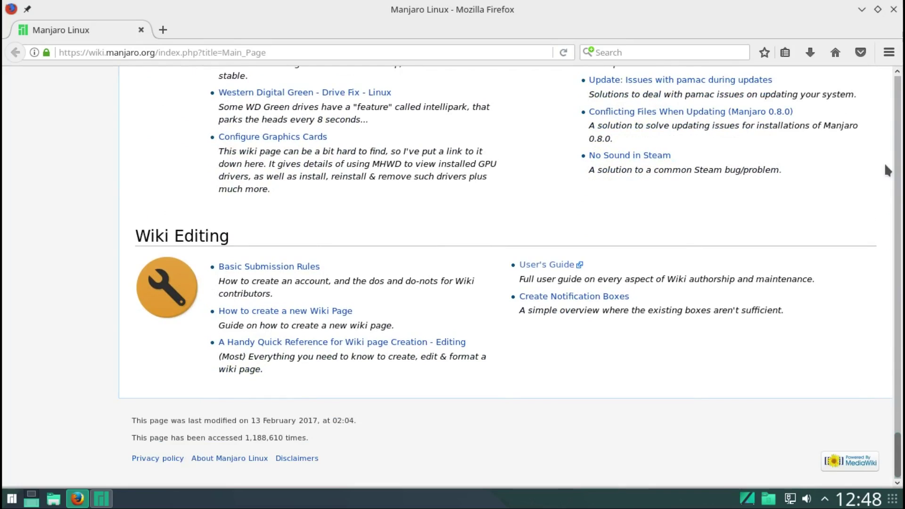
click(877, 9)
click(862, 9)
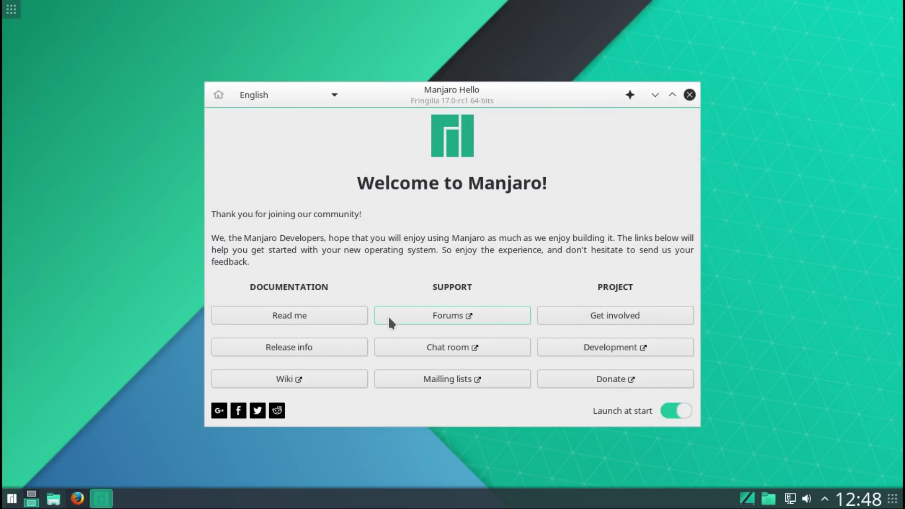
View the Manjaro forum and the chat room page from Manjaro Hello, minimizing the browser after each.
click(406, 315)
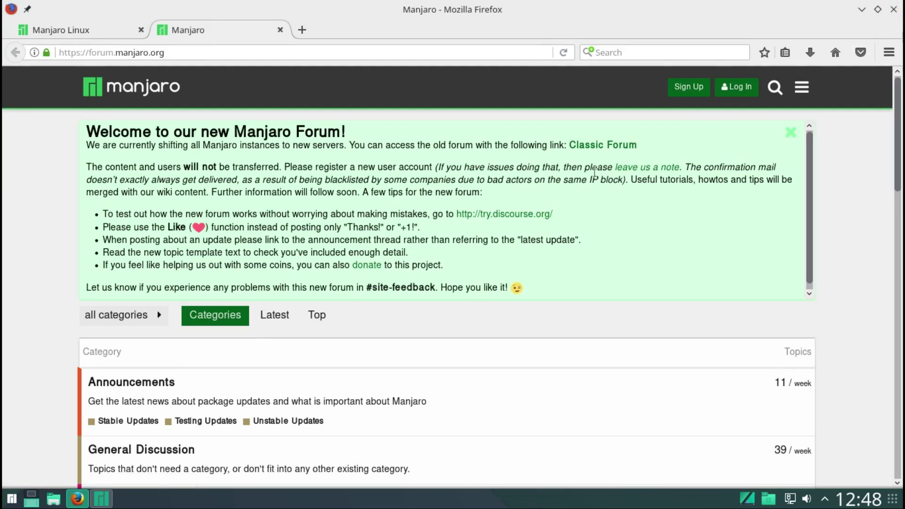
drag(901, 106, 896, 424)
click(861, 9)
click(482, 341)
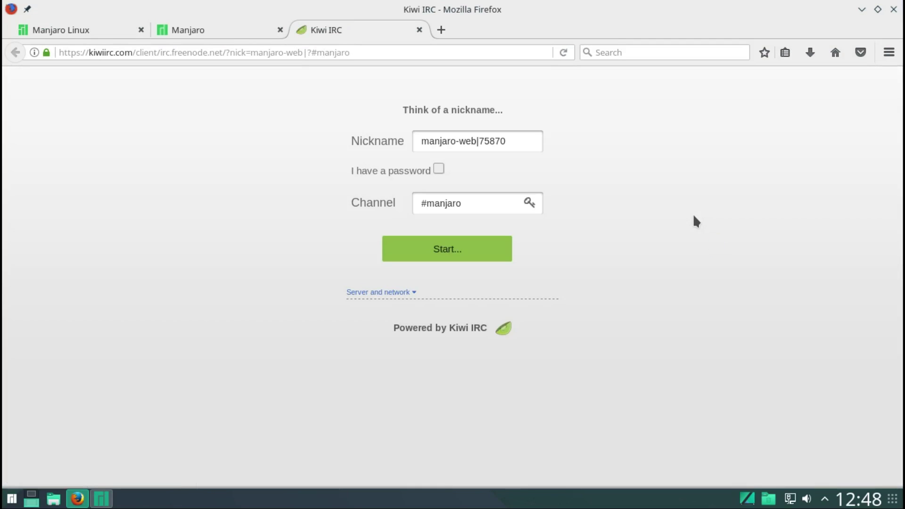
click(862, 10)
Open the Manjaro mailing lists page and check the browser's version in its About window.
click(436, 376)
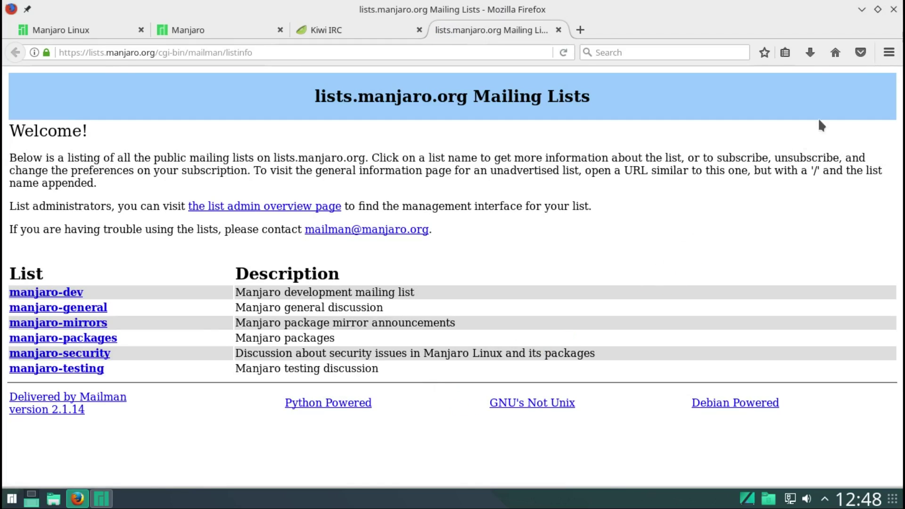
click(885, 62)
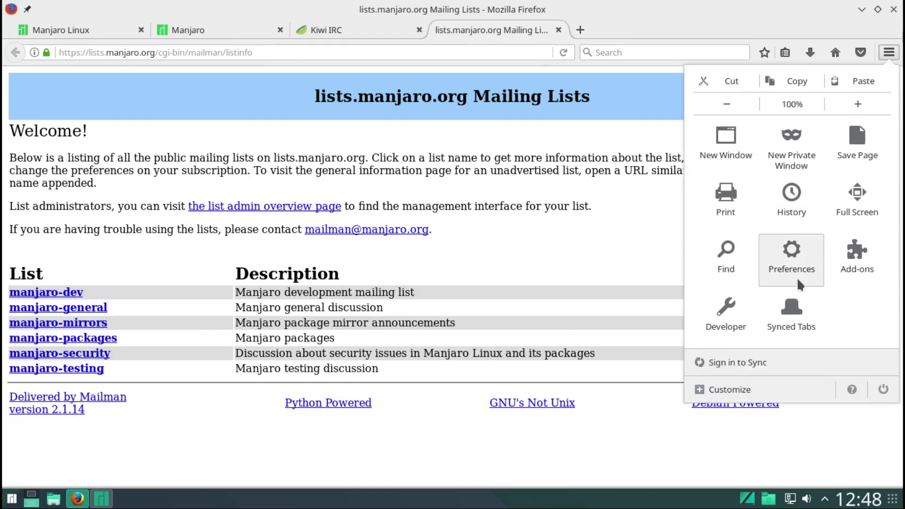
click(851, 388)
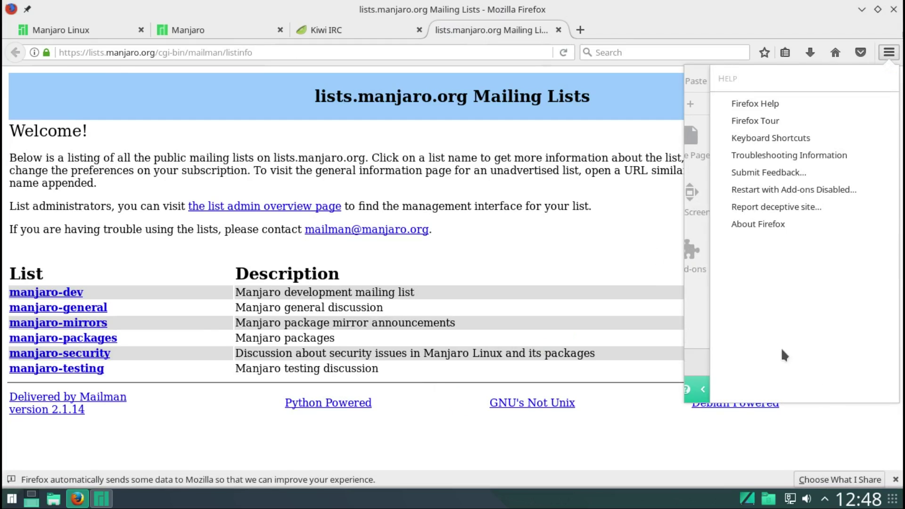
click(751, 222)
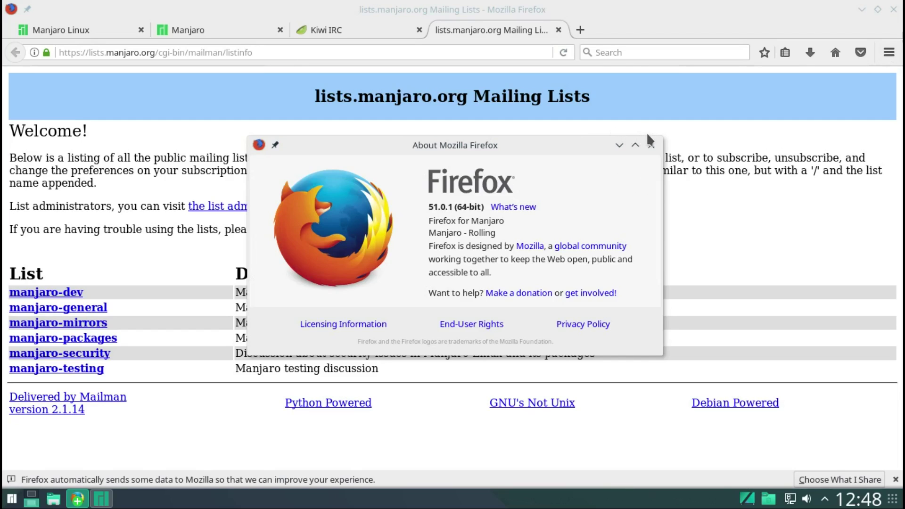
click(649, 144)
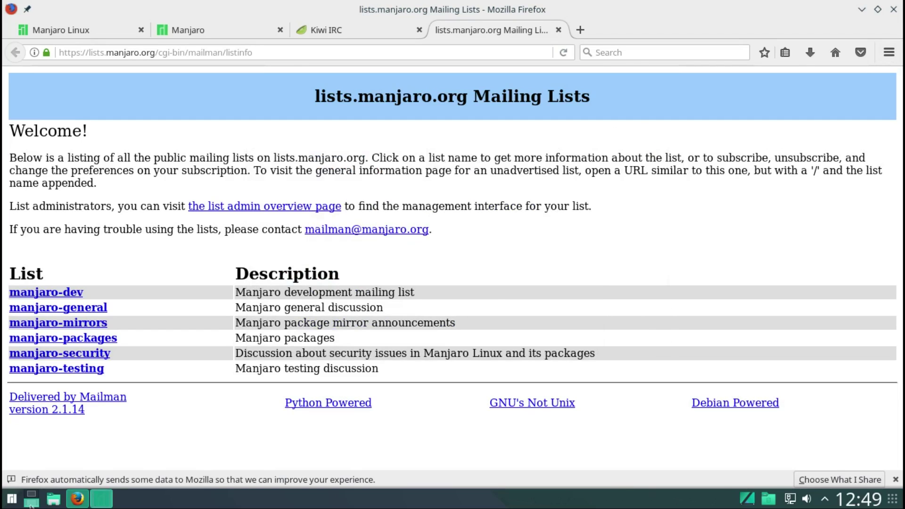
Reopen the mailing lists page from Manjaro Hello and bring the welcome window back to the front.
click(100, 498)
click(404, 371)
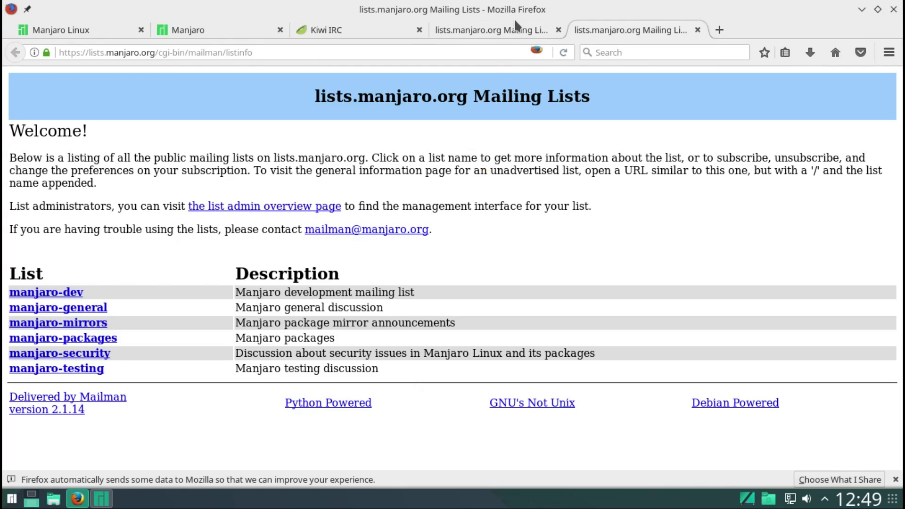
click(99, 500)
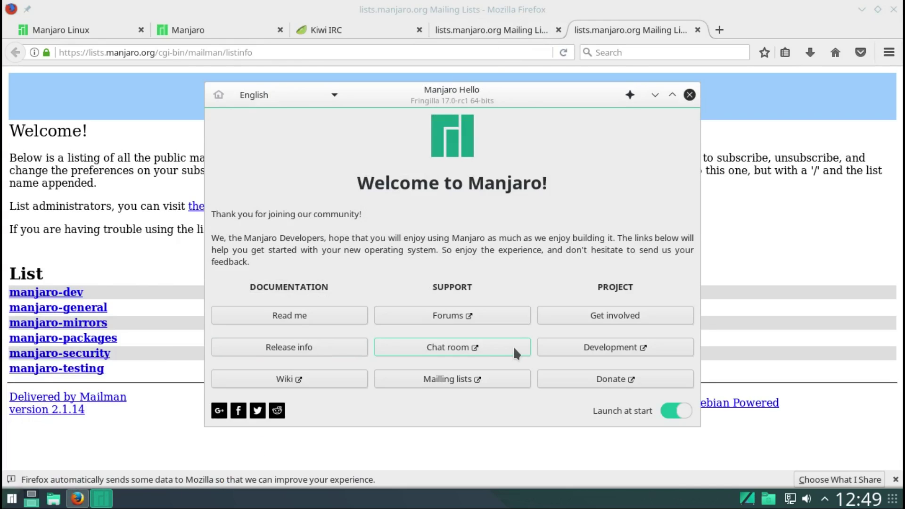
Read the Get involved page of Manjaro Hello to the end and return to the welcome page.
click(588, 315)
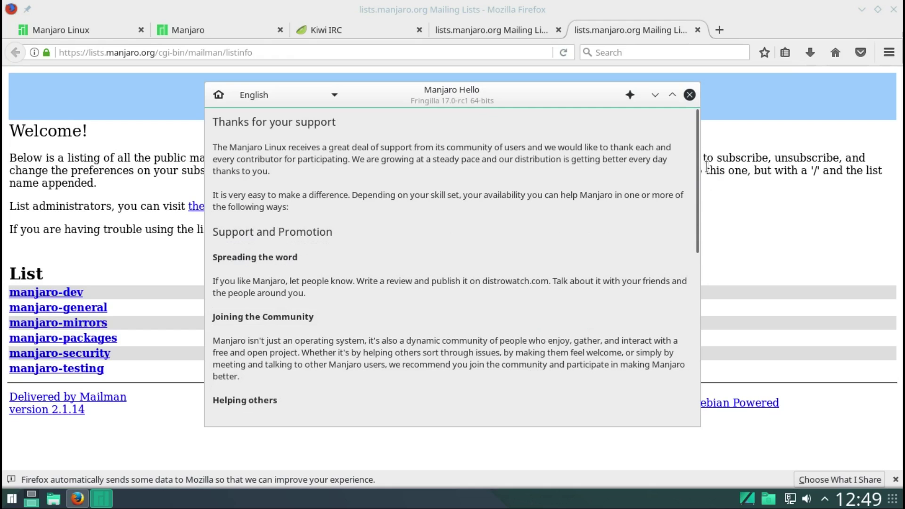
drag(695, 172, 684, 353)
drag(683, 384, 682, 383)
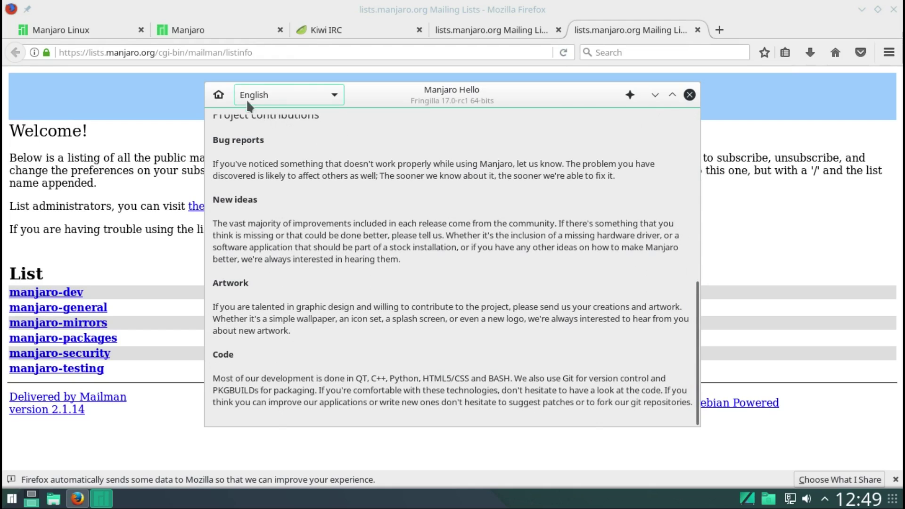
click(217, 95)
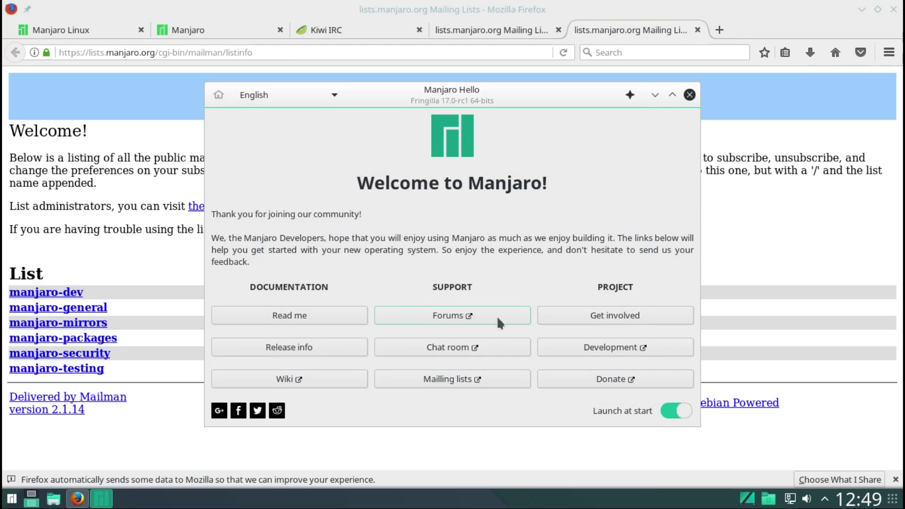
Open the project's development page on GitHub, skim the repository list to the end, and minimize the browser.
click(596, 348)
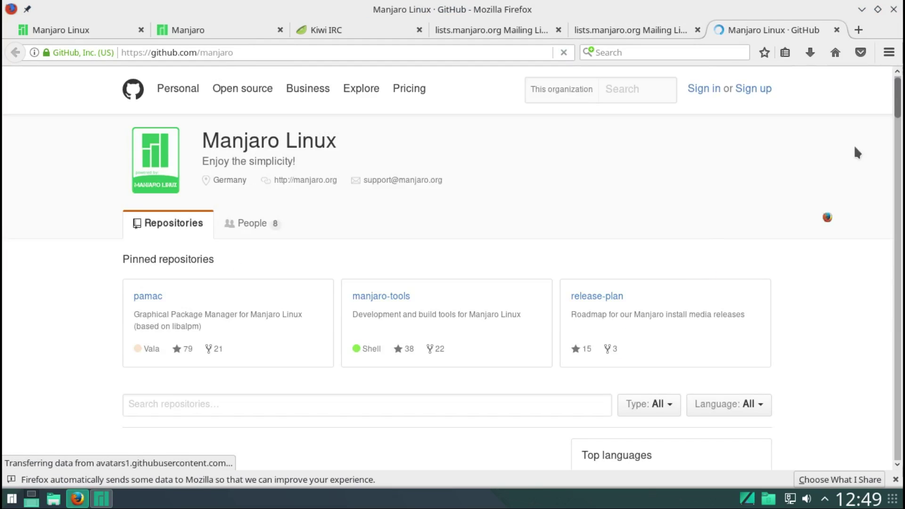
drag(900, 112, 898, 453)
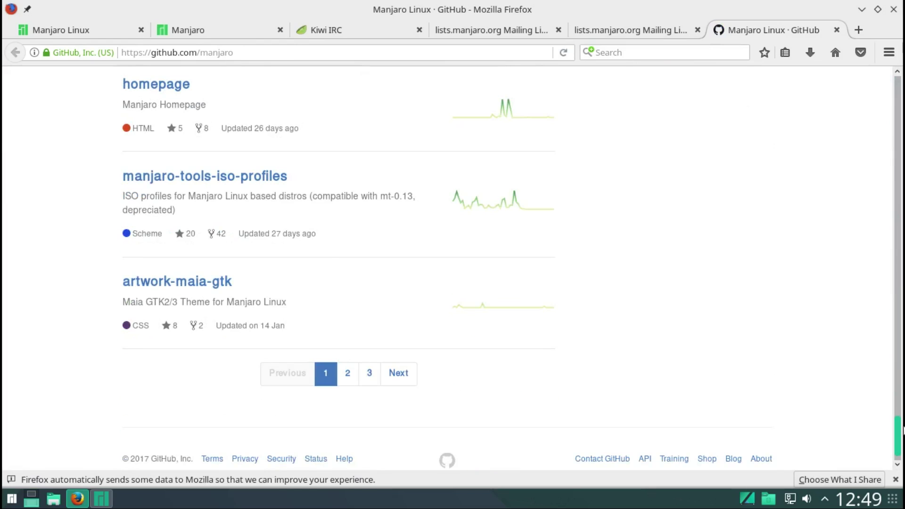
click(861, 10)
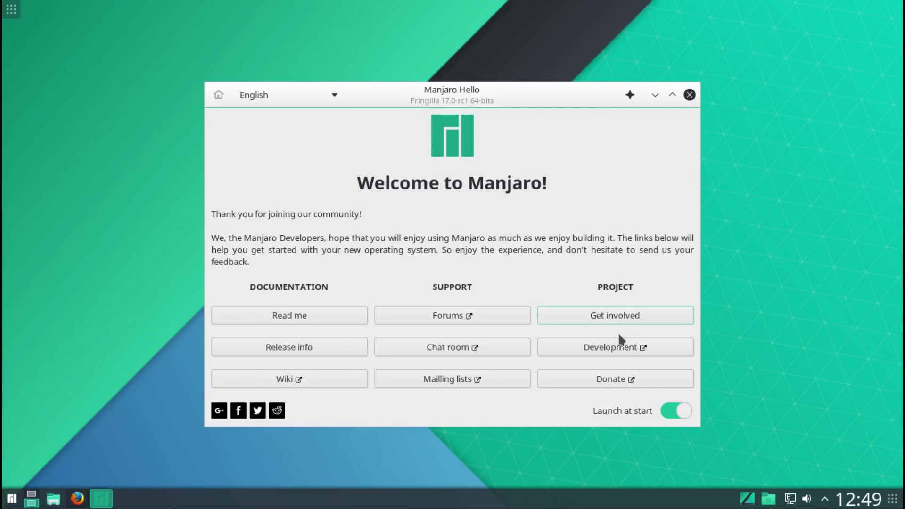
View the Manjaro donation page to its end and close the browser with all its tabs.
click(601, 374)
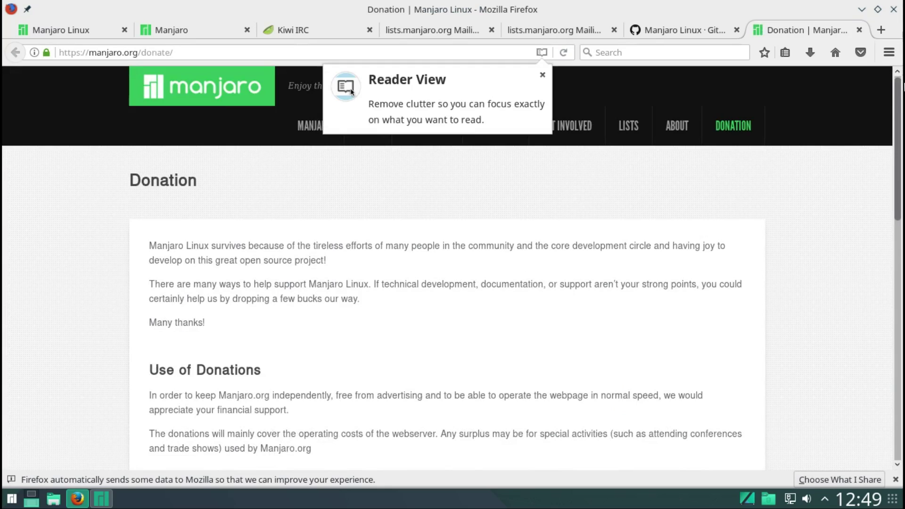
drag(898, 97, 892, 356)
click(894, 9)
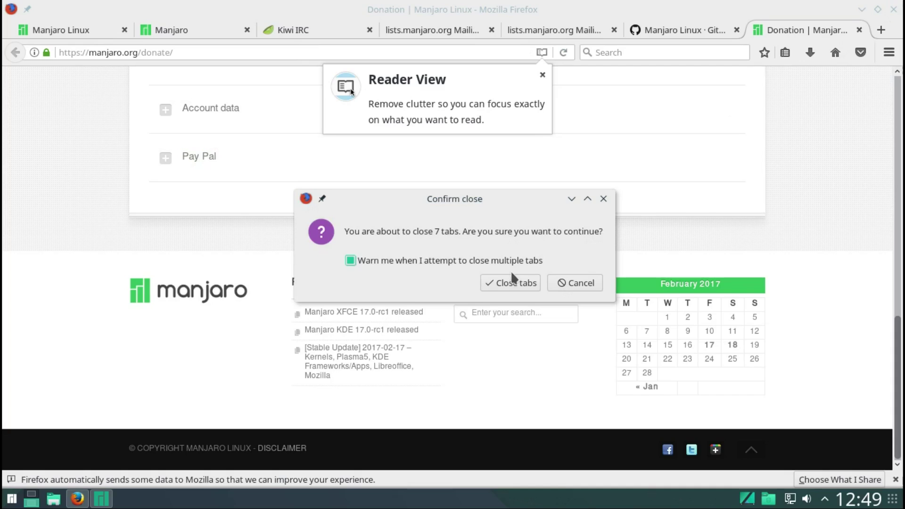
click(509, 279)
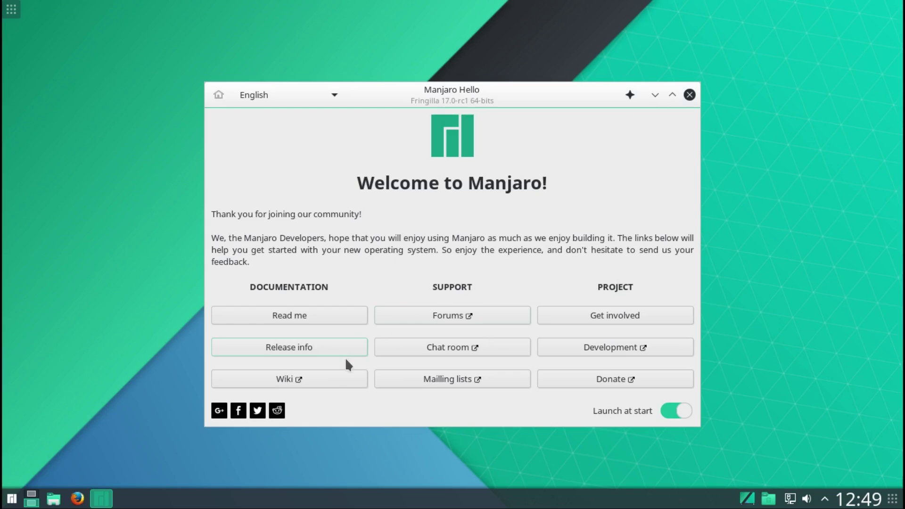
View Manjaro's Google+ and Twitter pages from Manjaro Hello, and close the browser windows and the remaining notice.
click(219, 411)
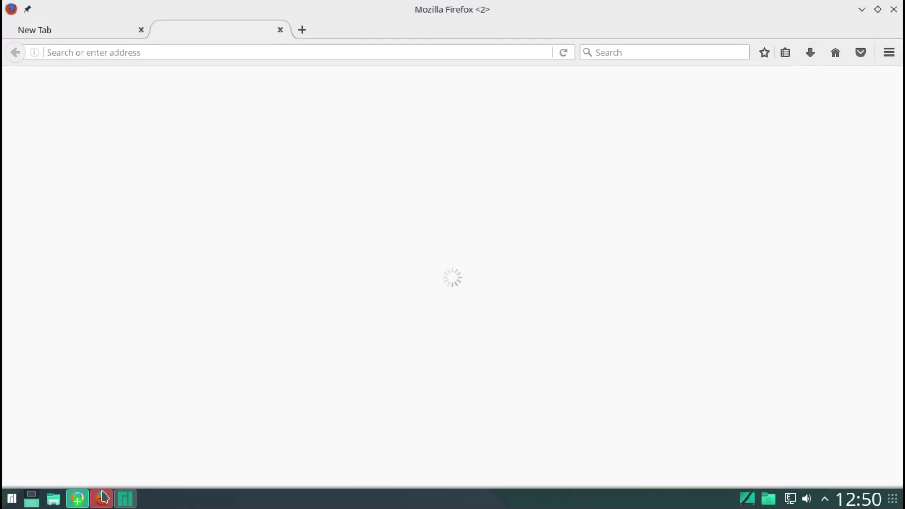
mouse_move(127, 499)
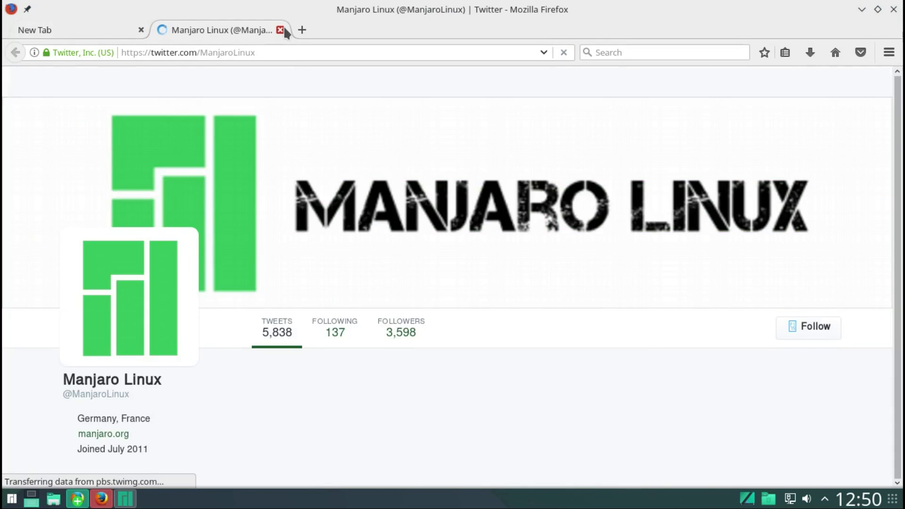
click(282, 29)
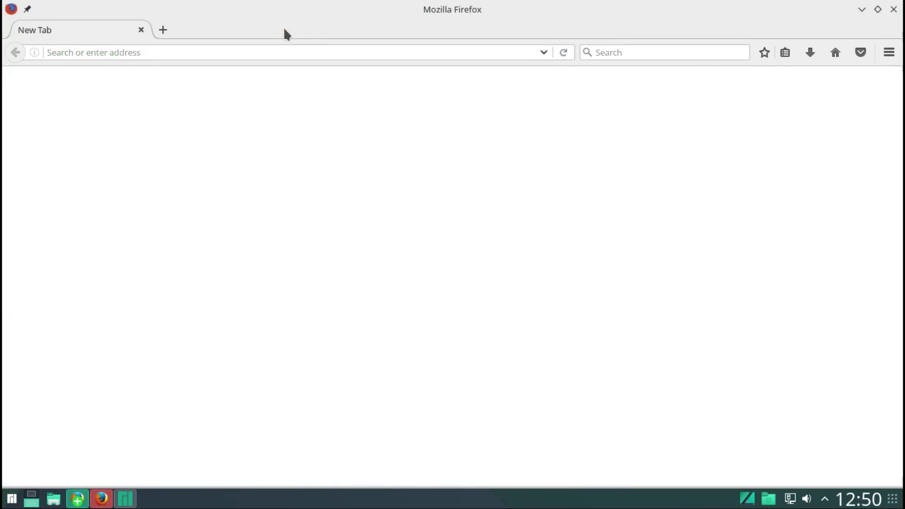
click(894, 9)
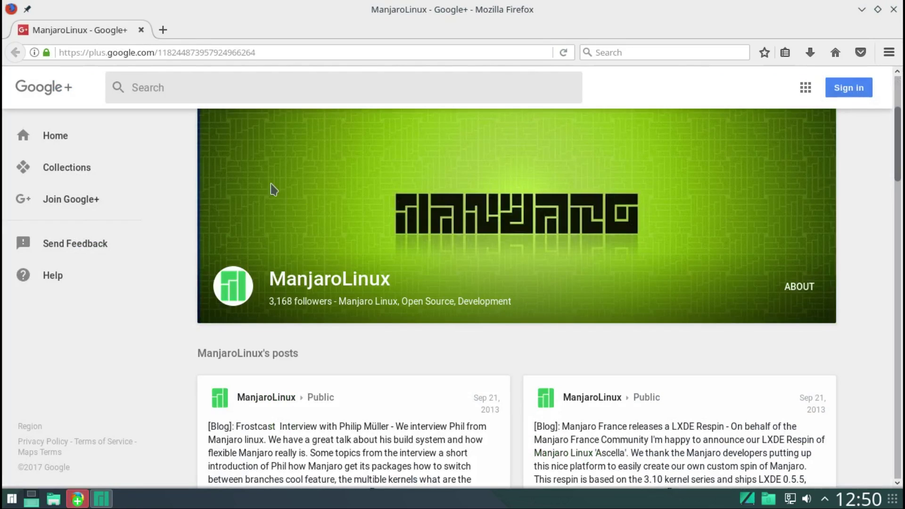
click(141, 31)
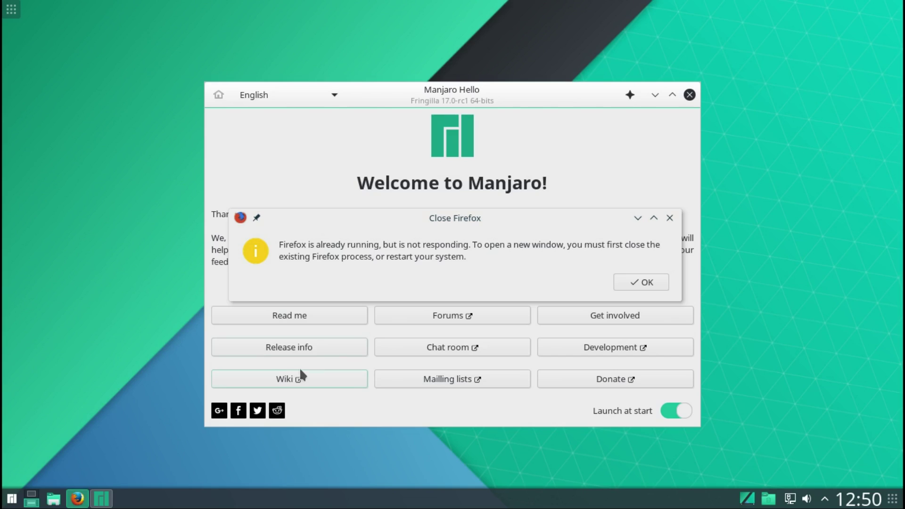
click(641, 282)
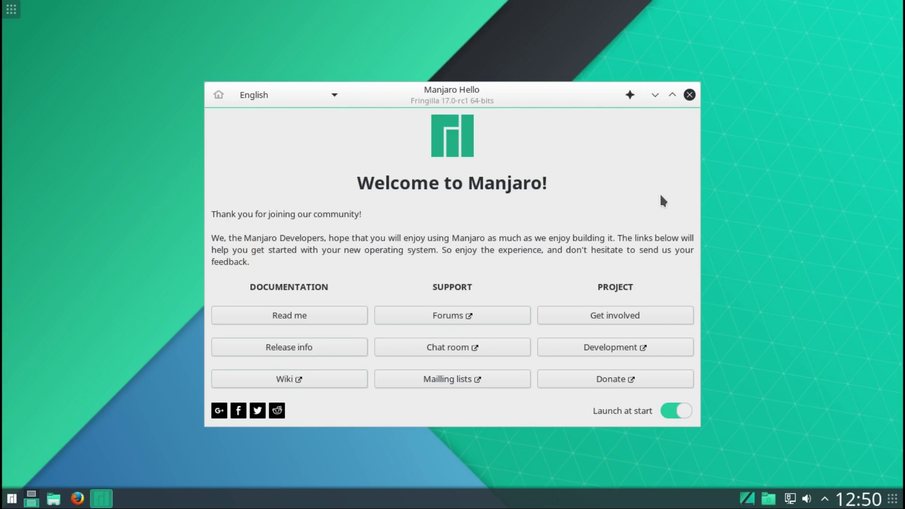
Turn off Launch at start in Manjaro Hello and switch its language to German.
click(668, 413)
click(306, 93)
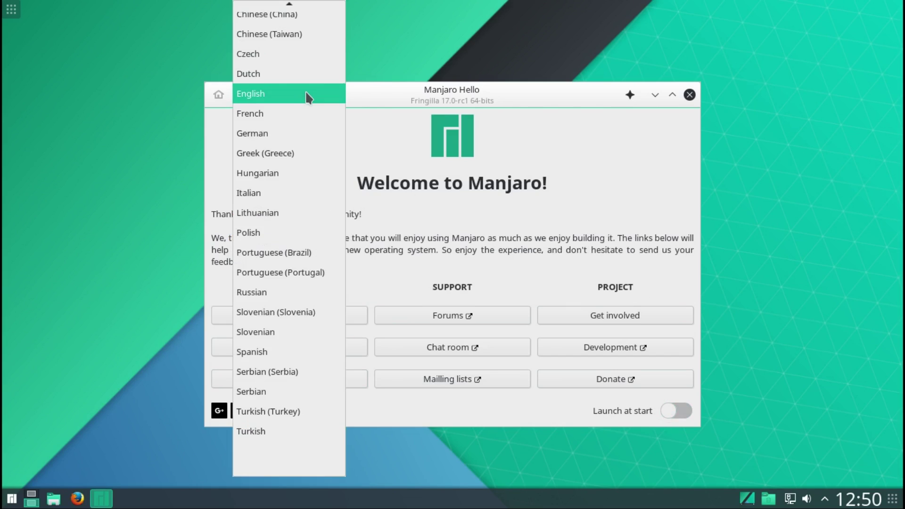
click(291, 137)
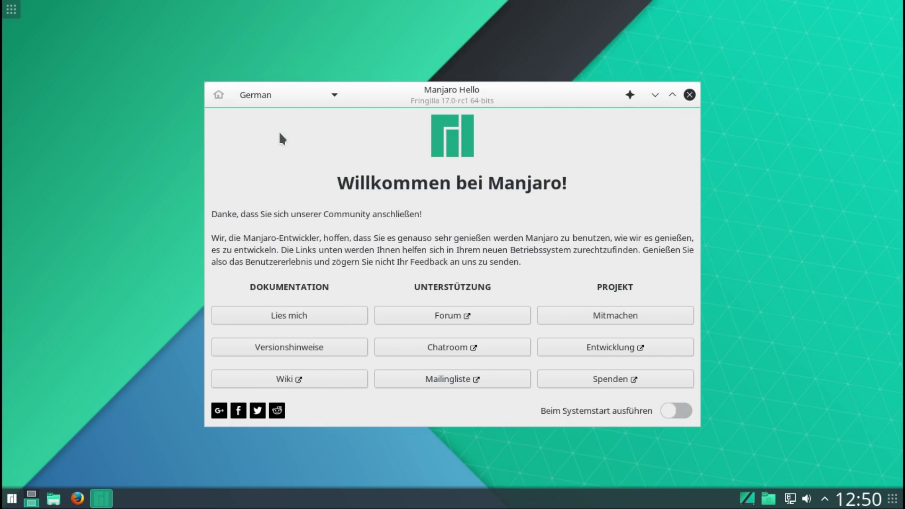
Switch the Manjaro Hello language to Russian and back to English.
click(309, 92)
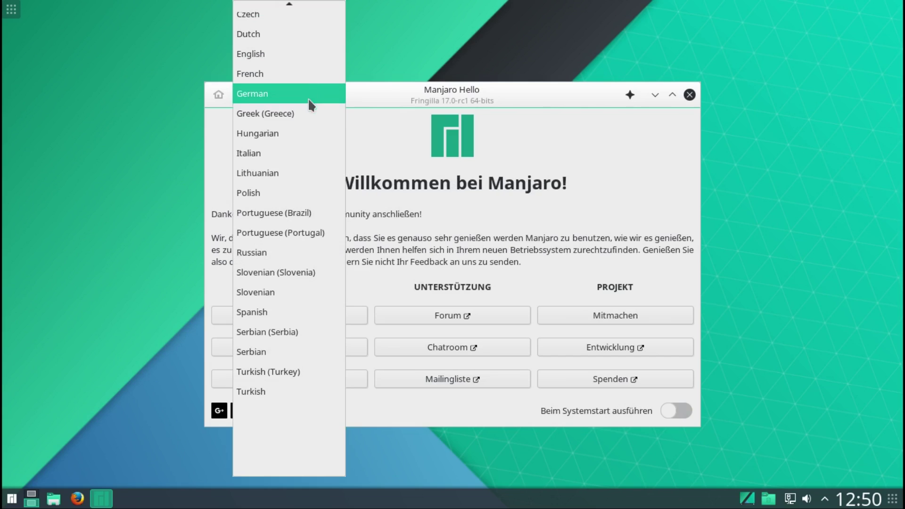
click(280, 252)
click(280, 94)
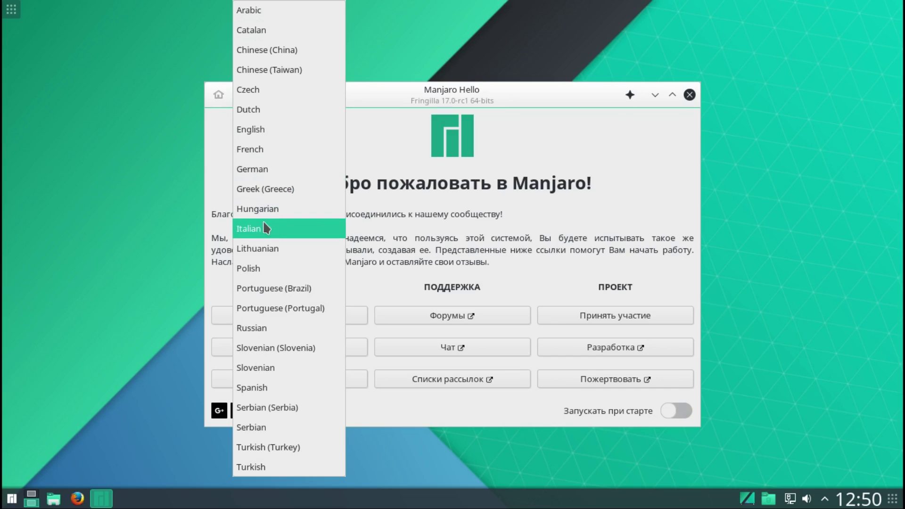
click(258, 134)
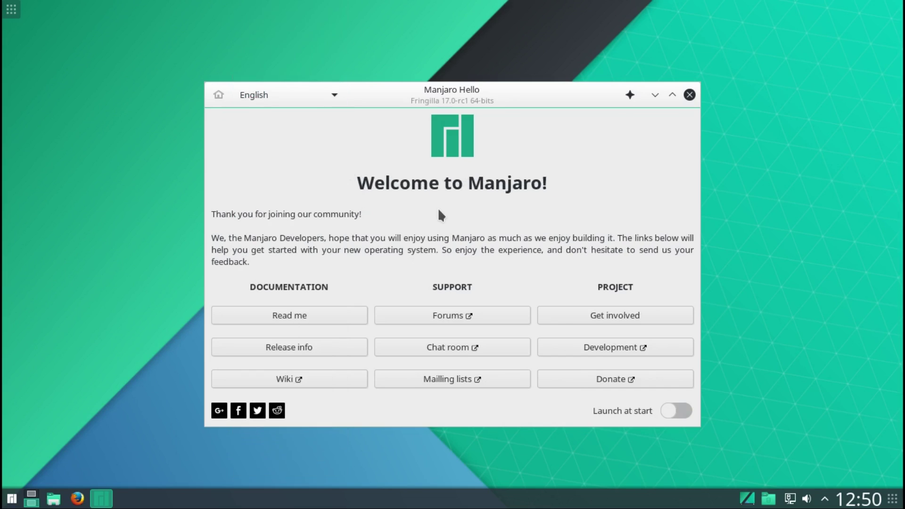
View the About information of Manjaro Hello and close it.
click(627, 94)
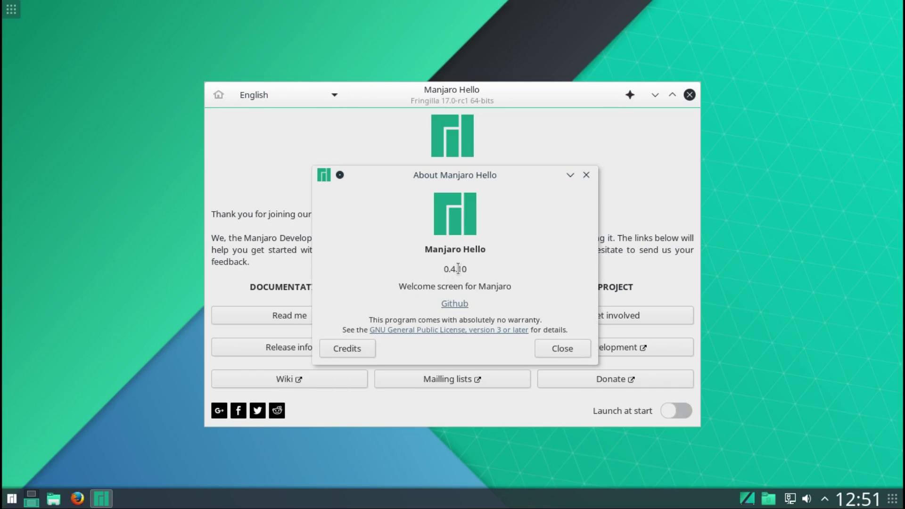
click(586, 175)
Maximize the Manjaro Hello window, minimize it and restore it.
click(672, 94)
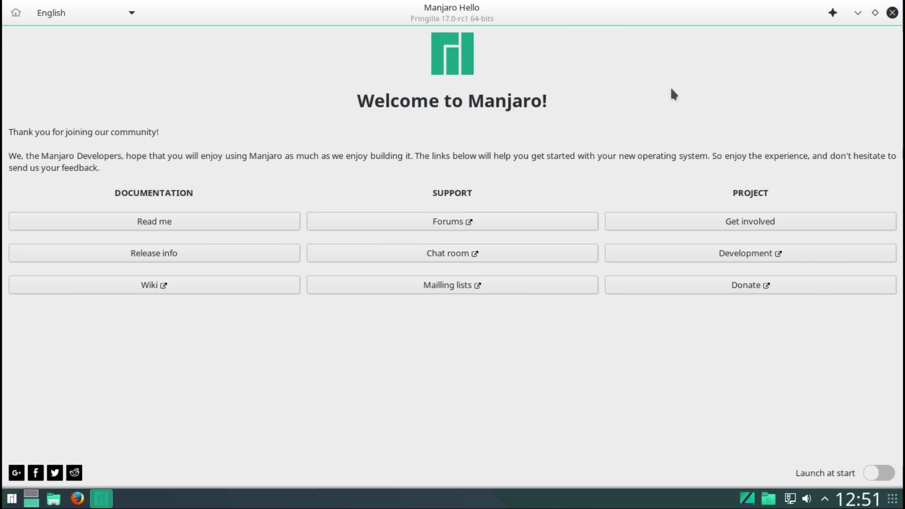
click(859, 13)
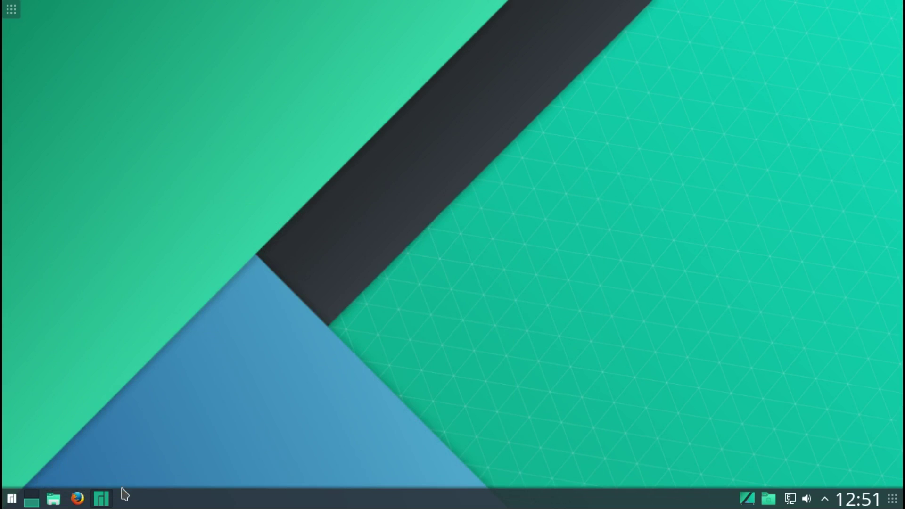
click(101, 498)
Snap Manjaro Hello to the desktop's left half, upper-left quarter, right half and full screen, and close the window.
drag(494, 14, 2, 222)
drag(202, 5, 2, 42)
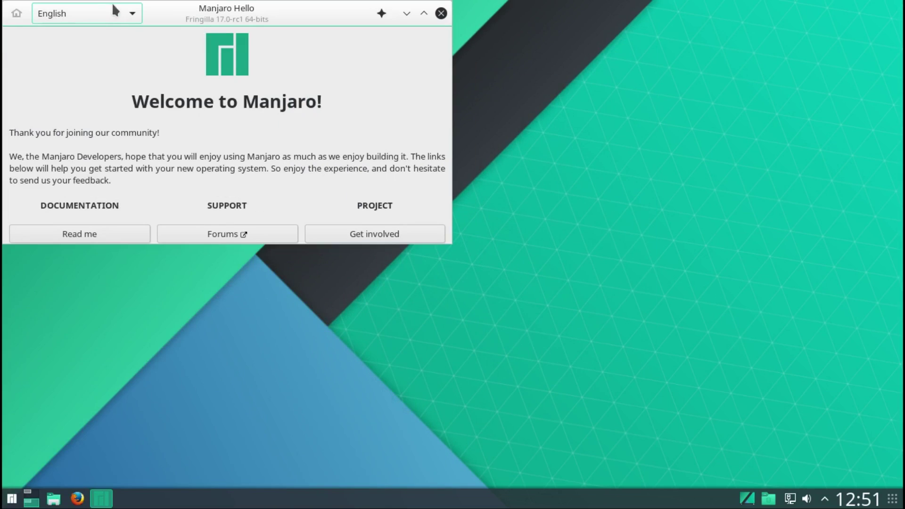
drag(184, 10, 903, 246)
drag(628, 7, 457, 2)
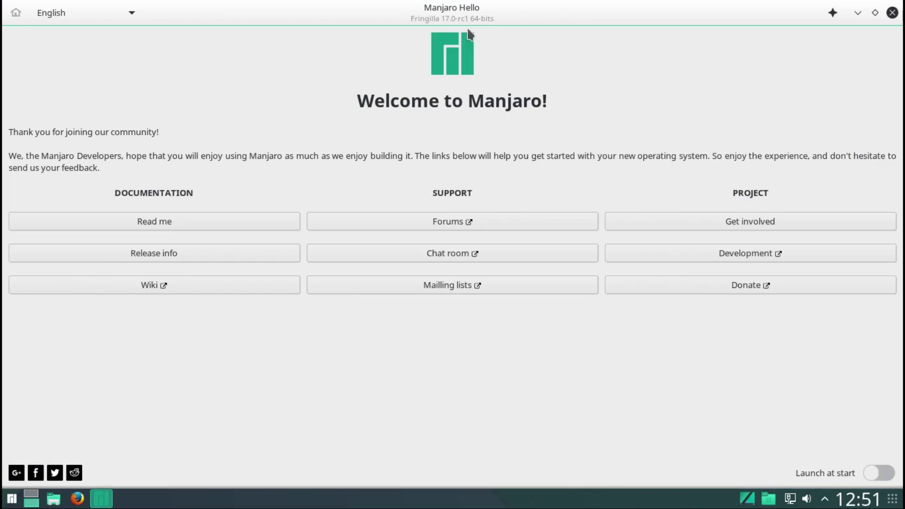
click(891, 14)
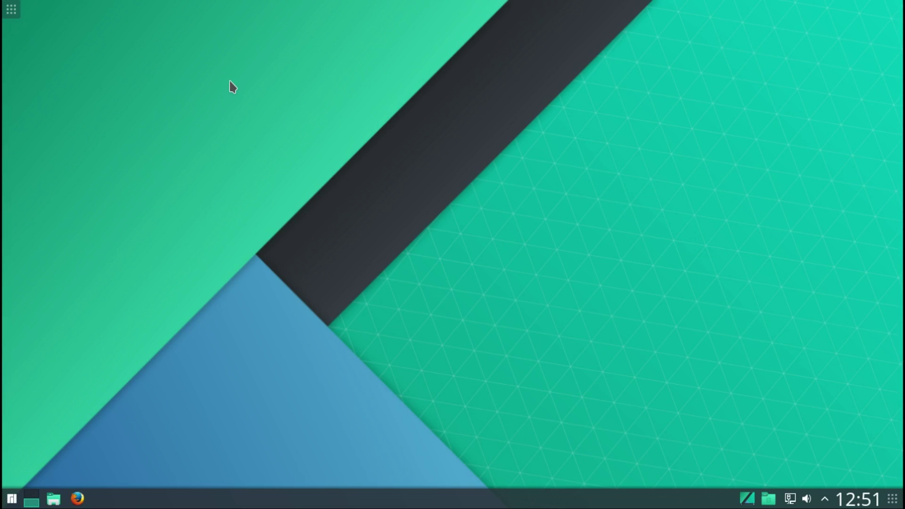
Try Show Desktop from the desktop toolbox and place an Analog Clock widget in the desktop's upper-right corner.
click(12, 9)
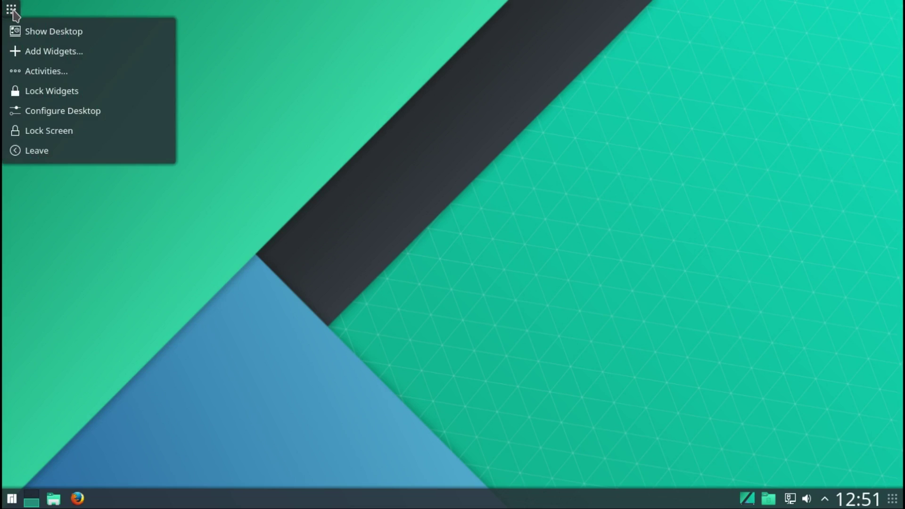
click(45, 34)
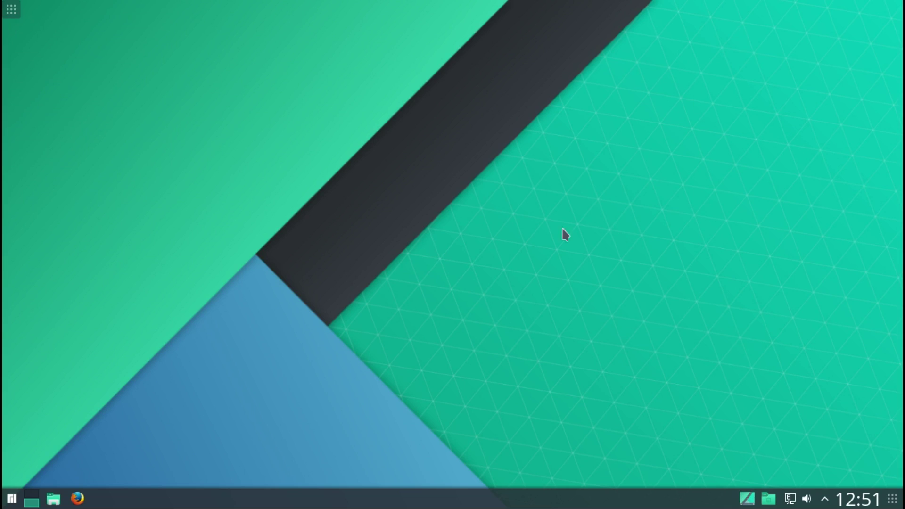
click(12, 10)
click(25, 51)
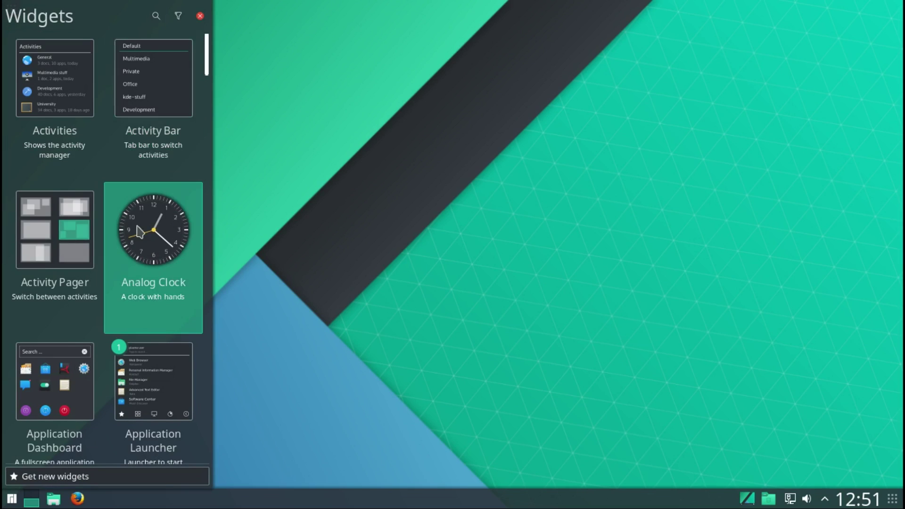
drag(146, 252, 751, 135)
drag(820, 91, 843, 39)
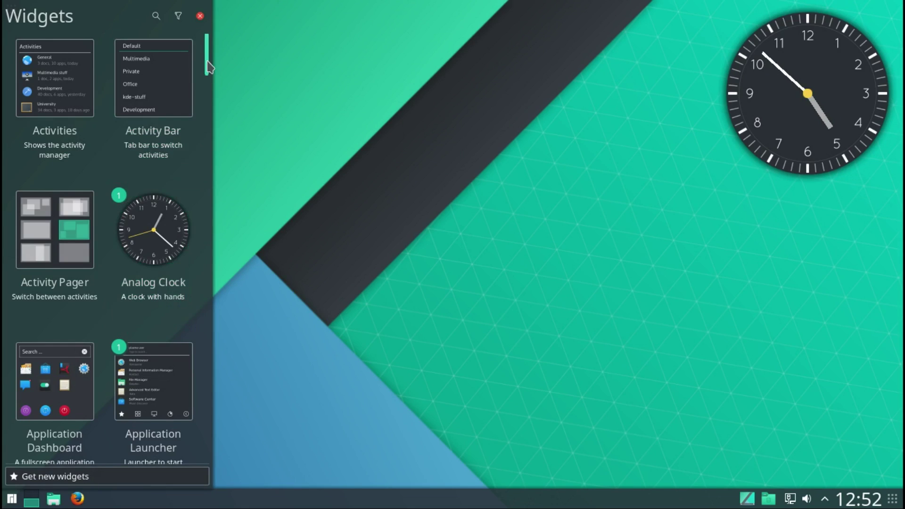
Browse the available widgets and place a System Load Viewer in the desktop's lower-right corner.
drag(206, 66, 212, 113)
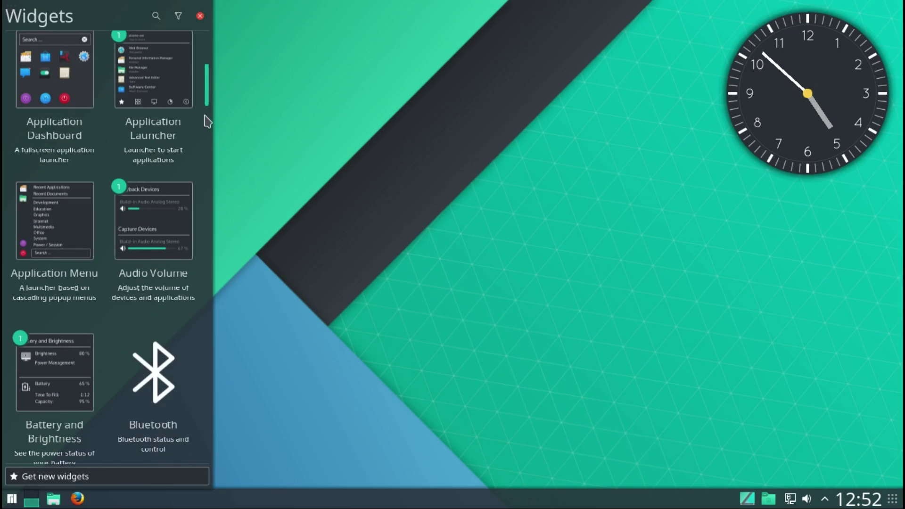
scroll(204, 117, down, 5)
scroll(204, 104, up, 4)
drag(206, 97, 228, 400)
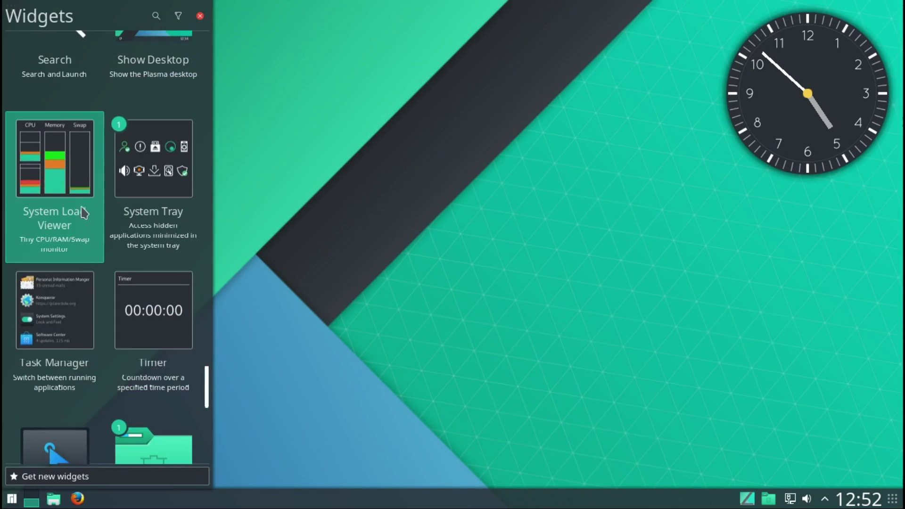
drag(69, 173, 825, 414)
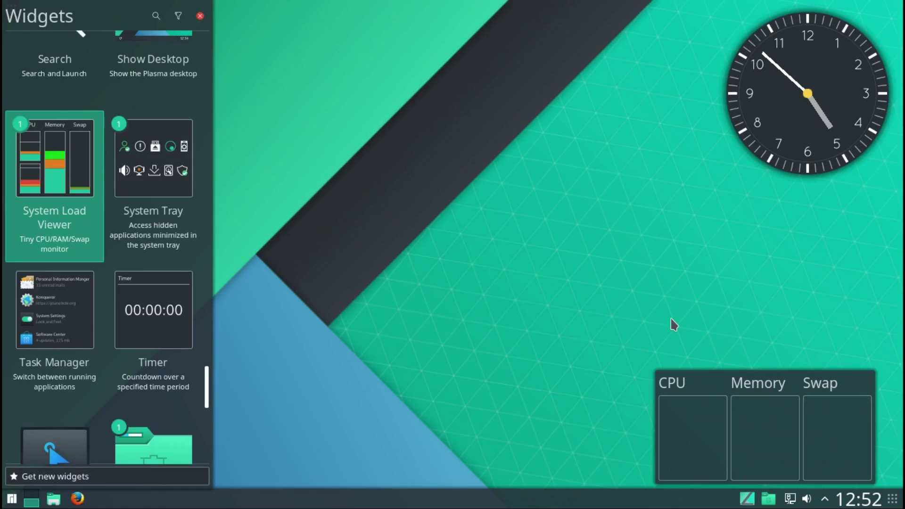
Check the System Load Viewer's load details, and open System Monitor from the widget and close it.
mouse_move(763, 414)
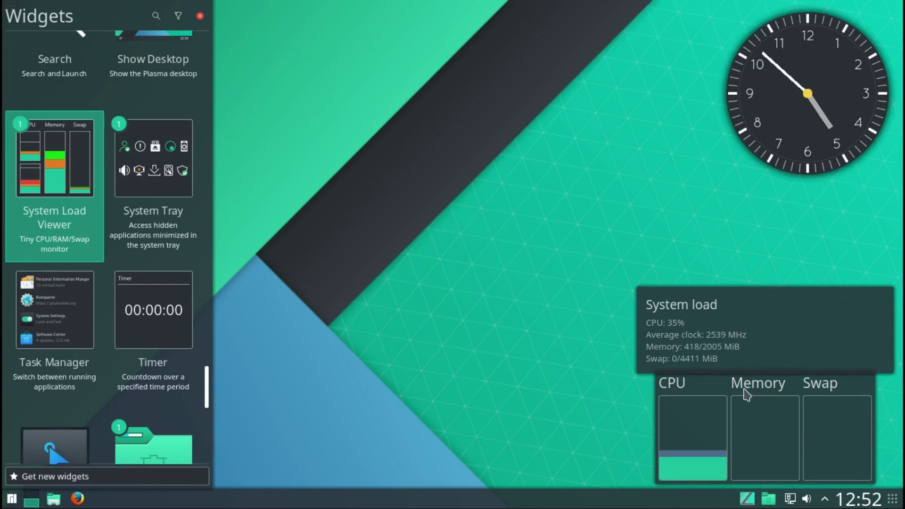
click(767, 364)
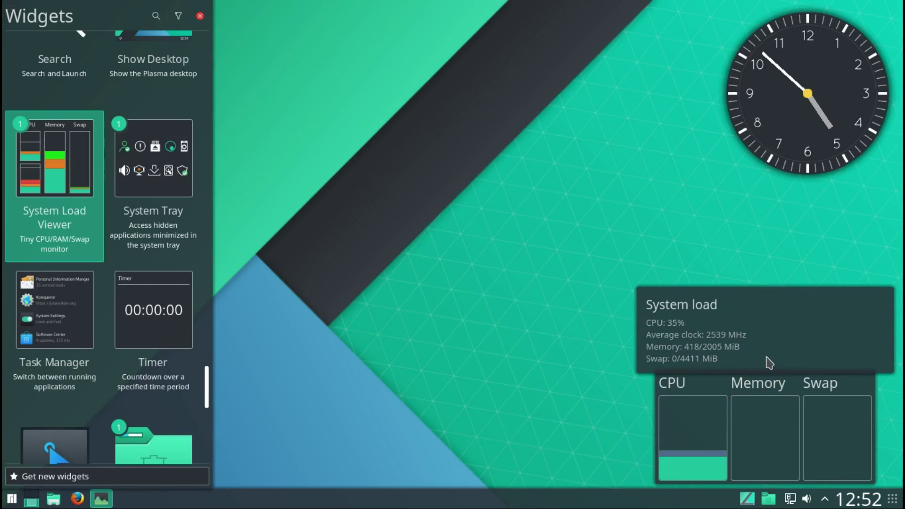
click(736, 10)
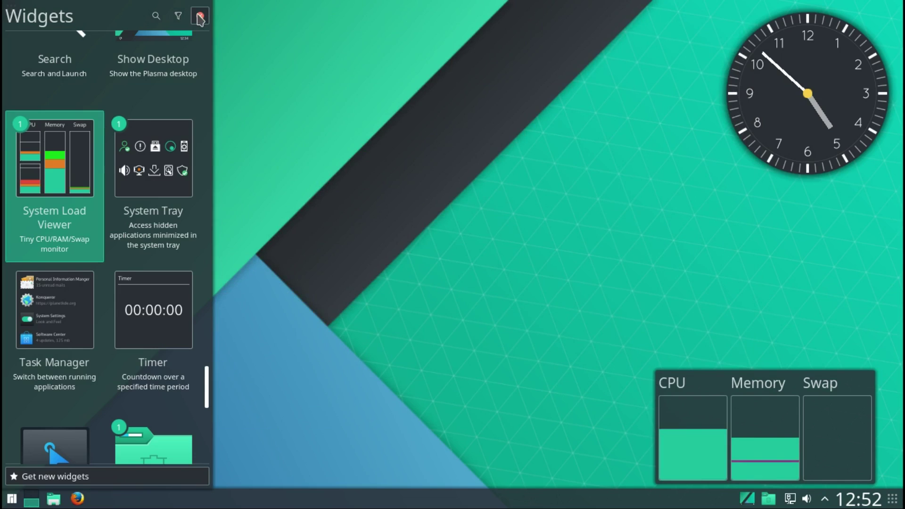
Look at the search field and category filters of the widget list and close the list.
click(156, 16)
click(178, 16)
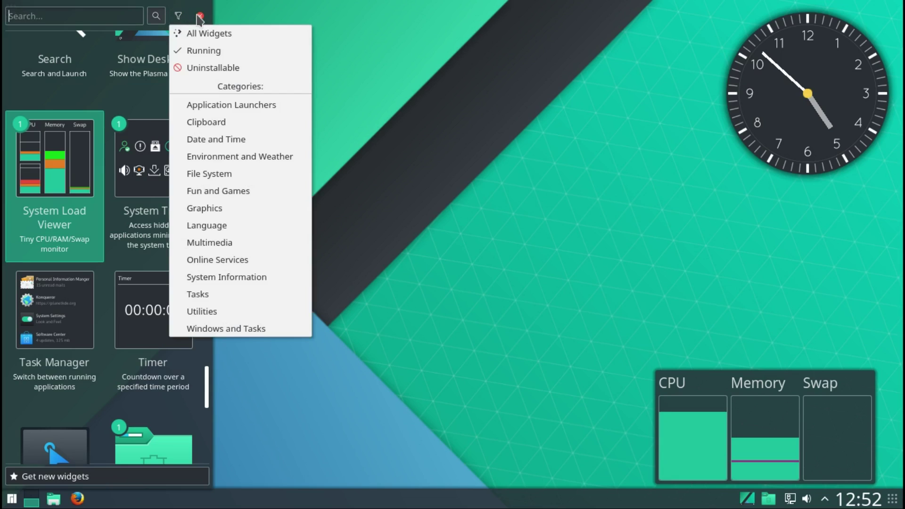
click(199, 16)
click(199, 16)
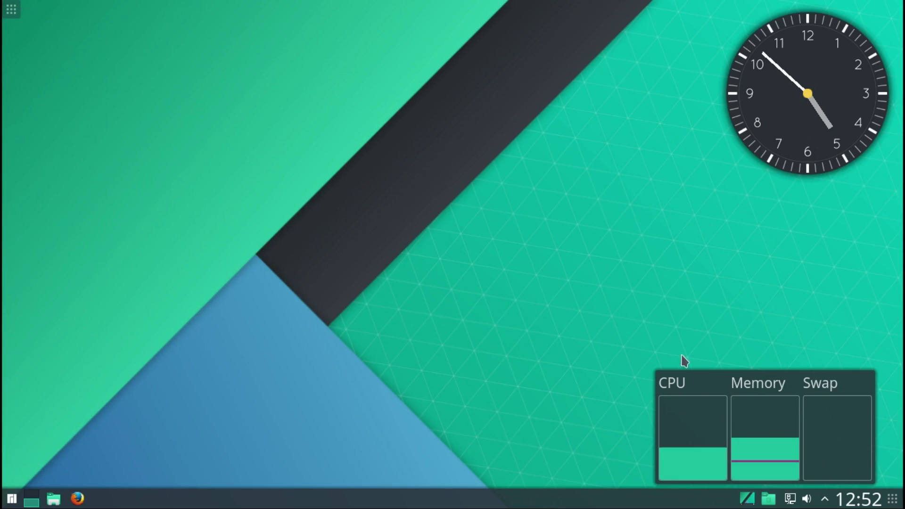
Open System Monitor from the System Load Viewer, look through the widget's desktop options, and close the monitor.
mouse_move(713, 388)
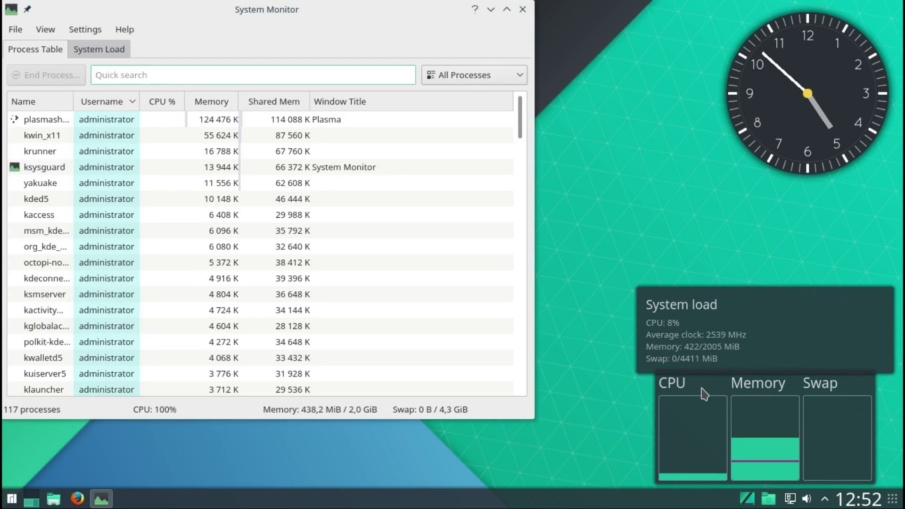
right_click(702, 390)
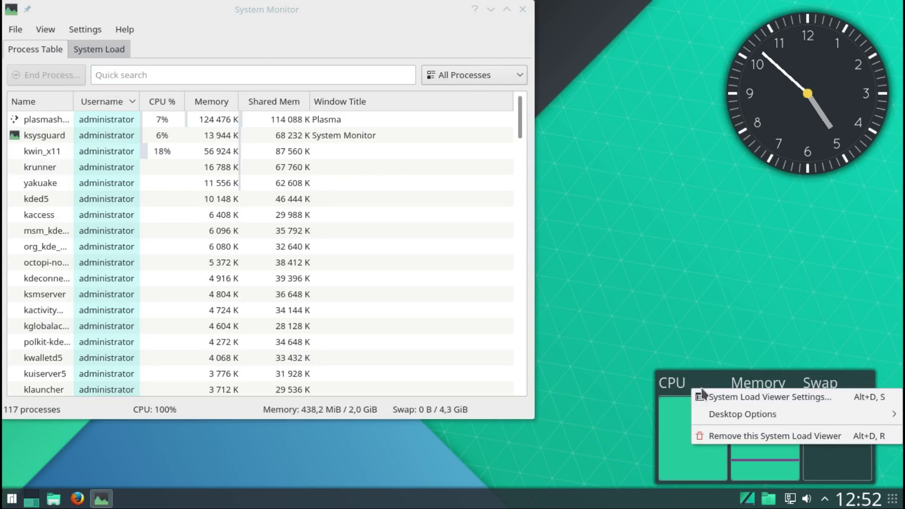
mouse_move(717, 416)
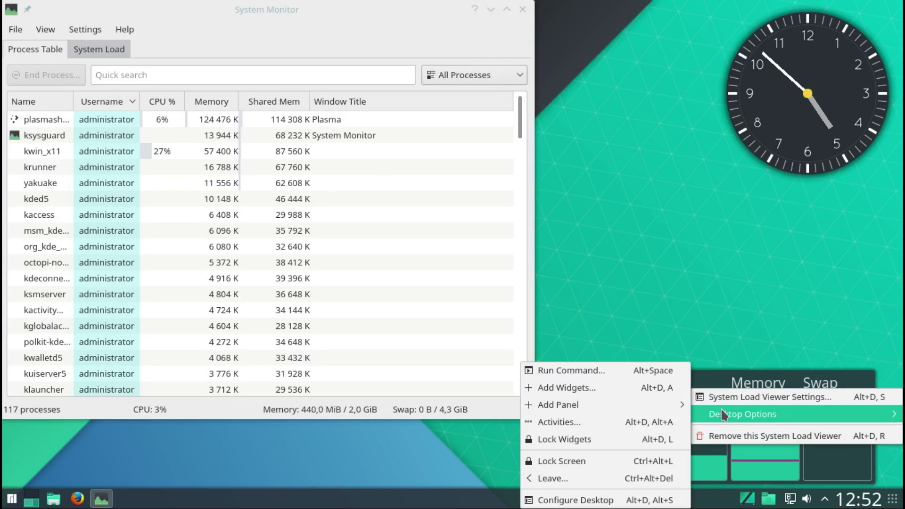
click(661, 314)
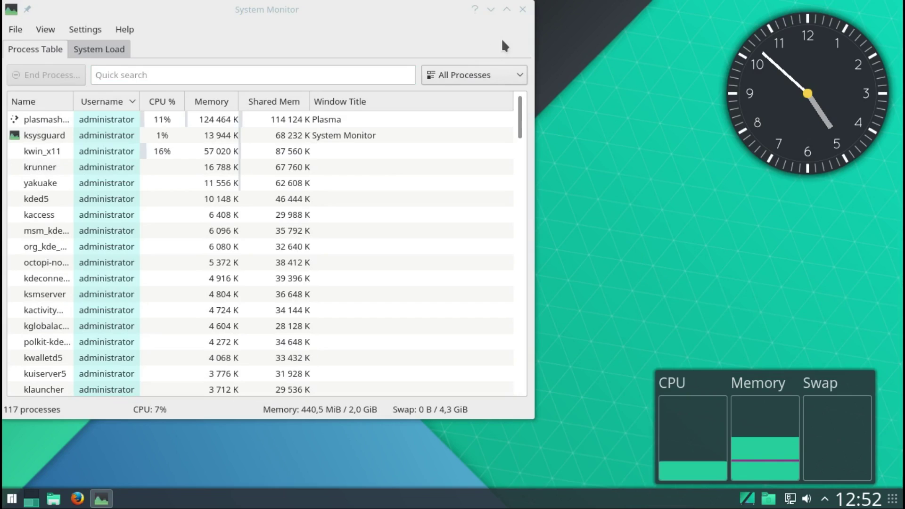
click(522, 9)
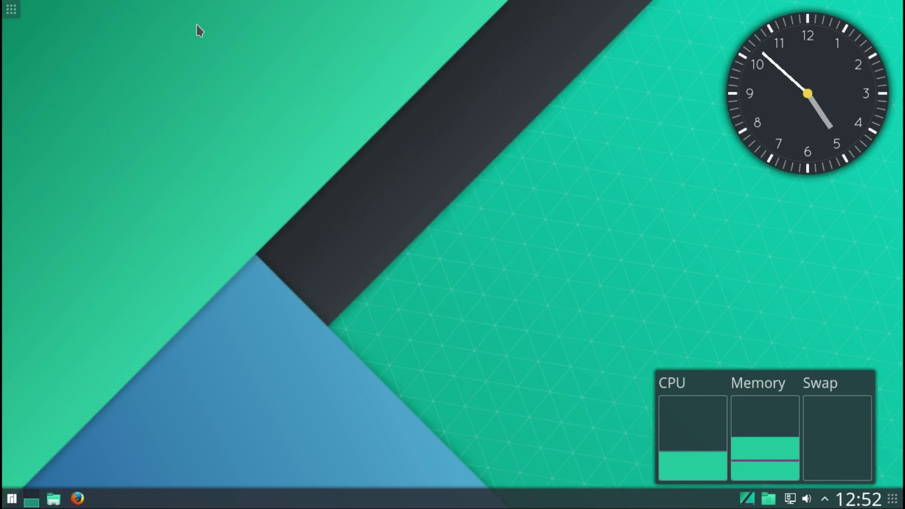
View the Activities overview and its settings for activities, switching and privacy, and close the settings without changes.
click(16, 14)
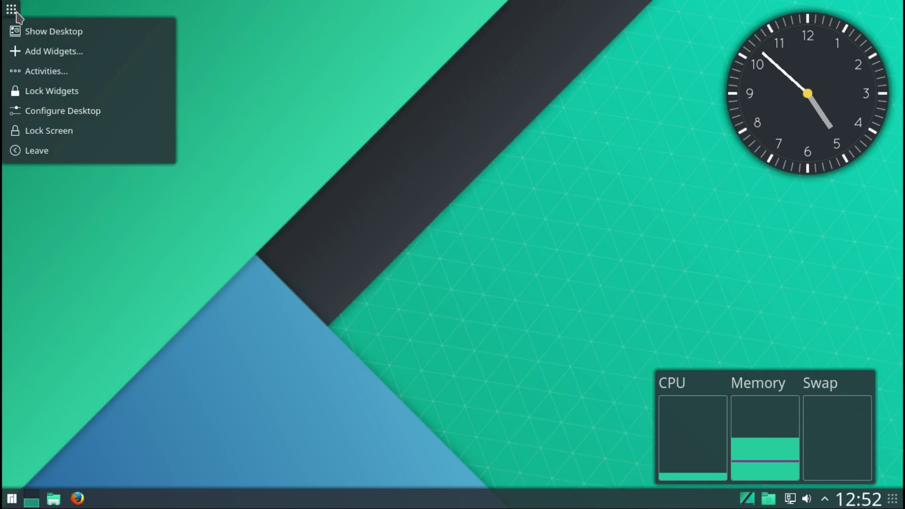
click(33, 77)
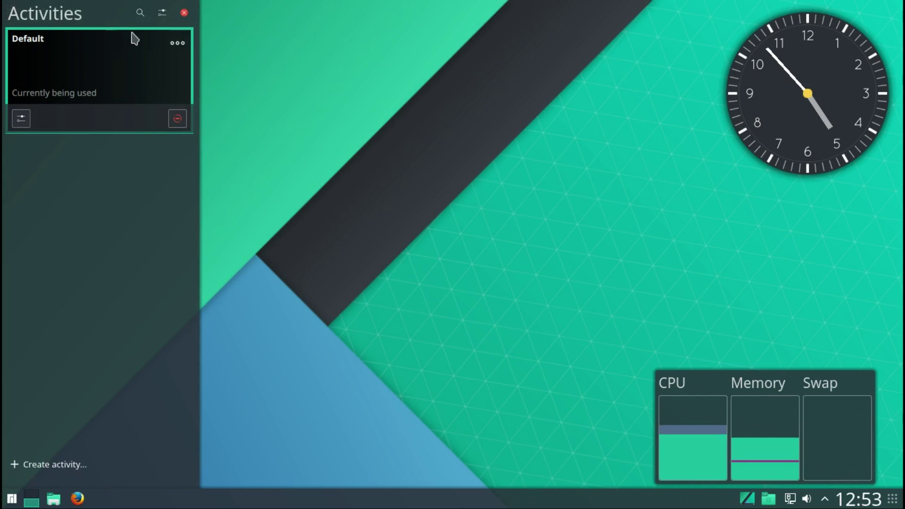
click(163, 12)
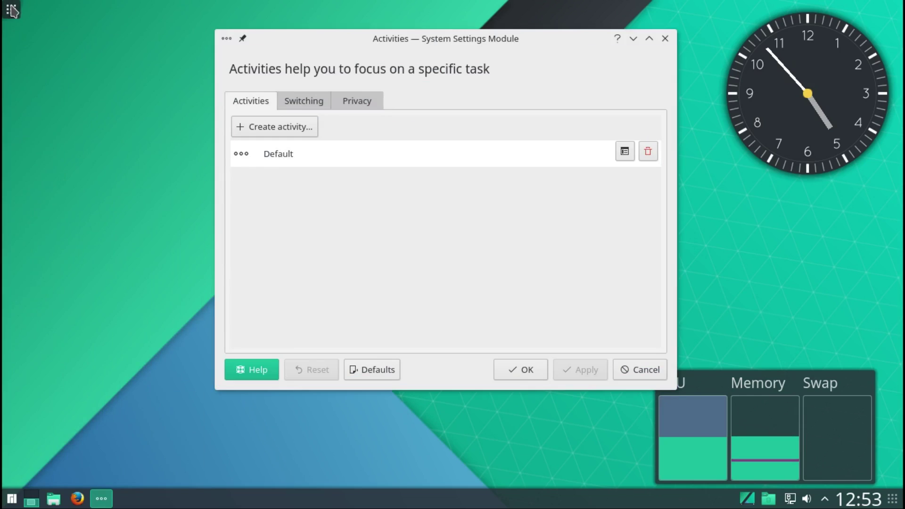
click(300, 99)
click(360, 99)
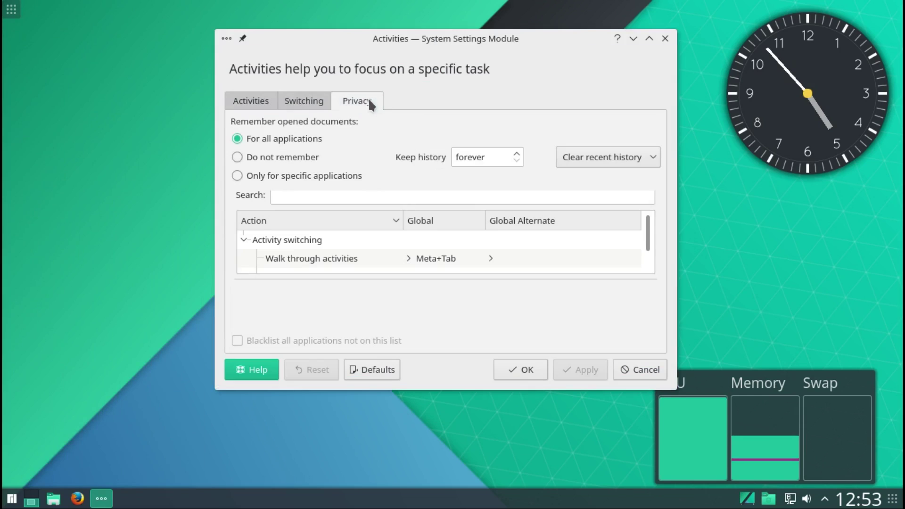
click(664, 40)
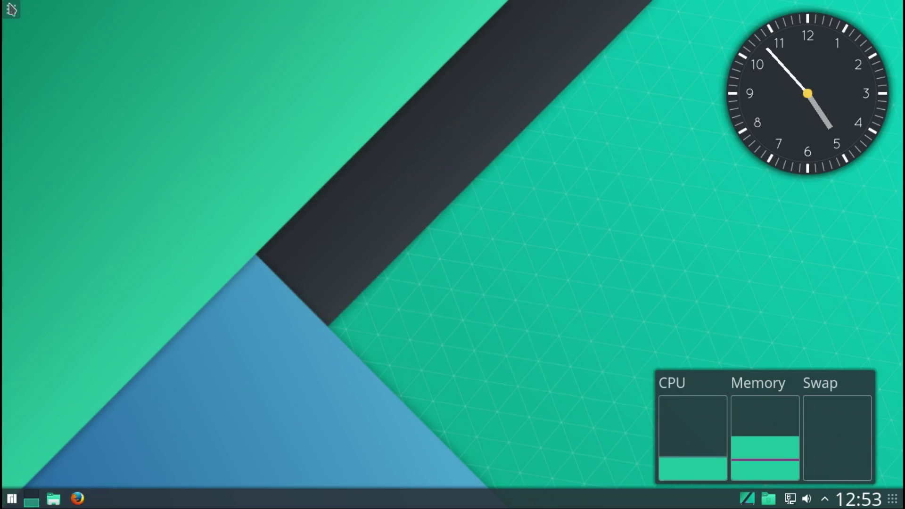
Lock the desktop widgets from the desktop toolbox and unlock them again.
click(12, 9)
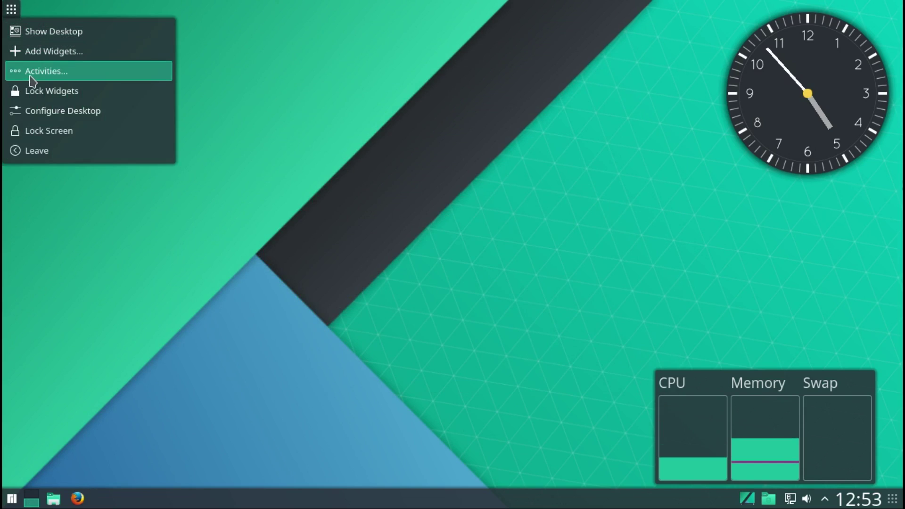
click(39, 94)
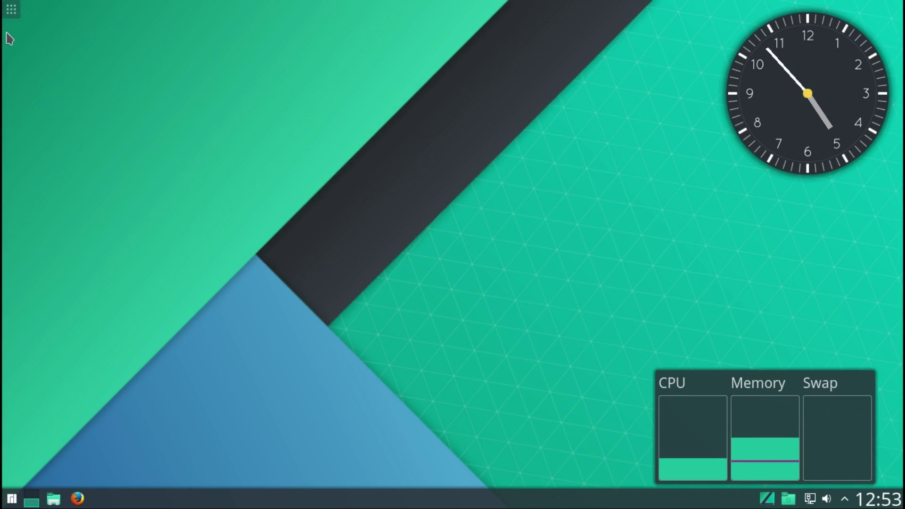
click(12, 13)
click(23, 73)
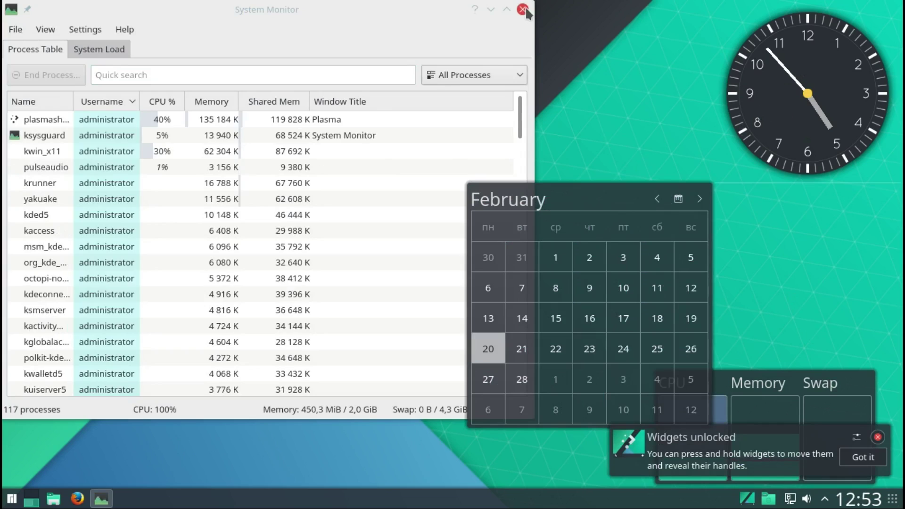
Close System Monitor and switch the calendar from the February view to the overview of the year's months.
click(528, 12)
click(615, 199)
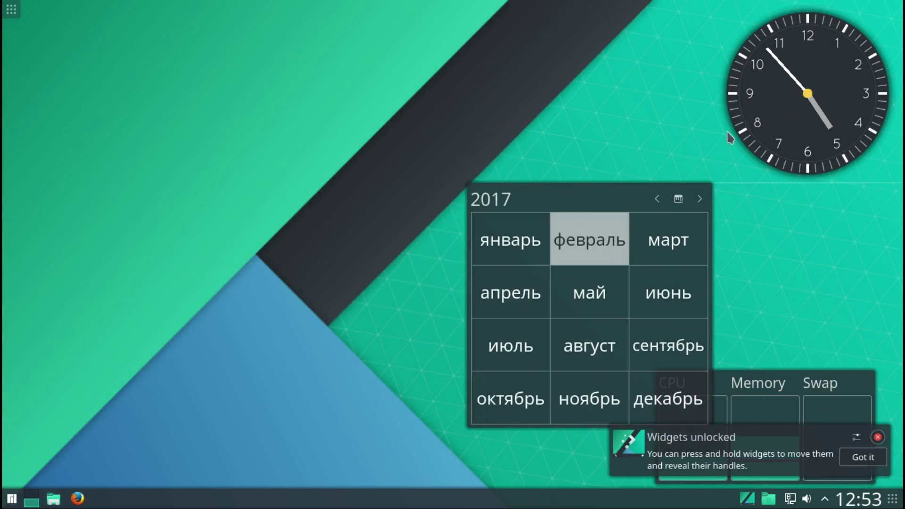
Switch the calendar from the 2017 months to the 2010–2019 overview and close the calendar.
click(789, 112)
click(789, 112)
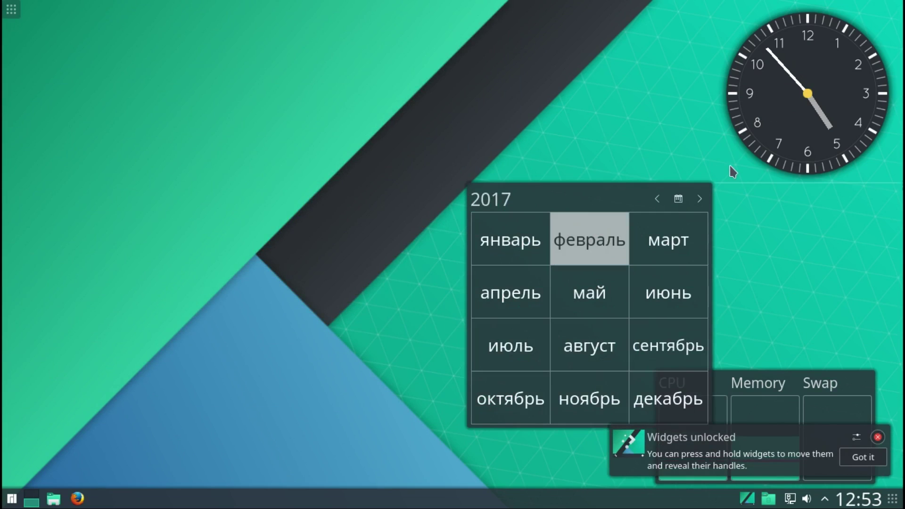
click(604, 193)
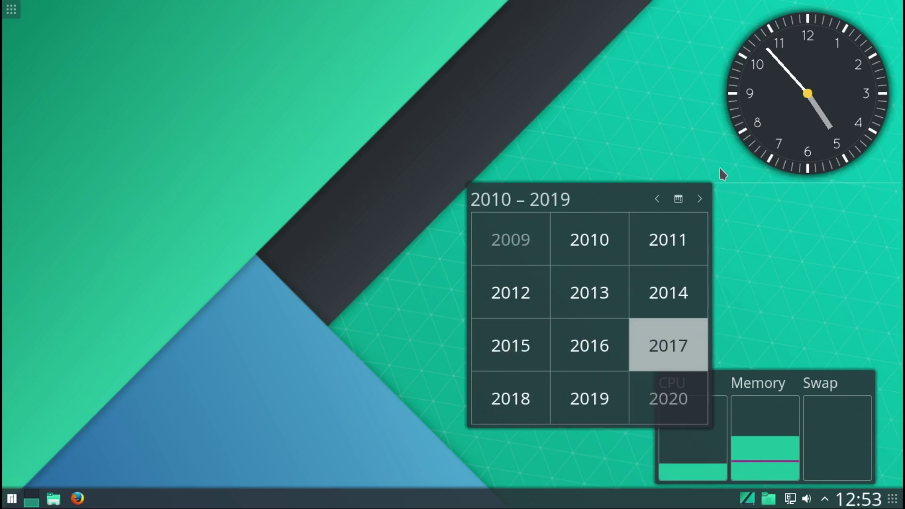
click(756, 195)
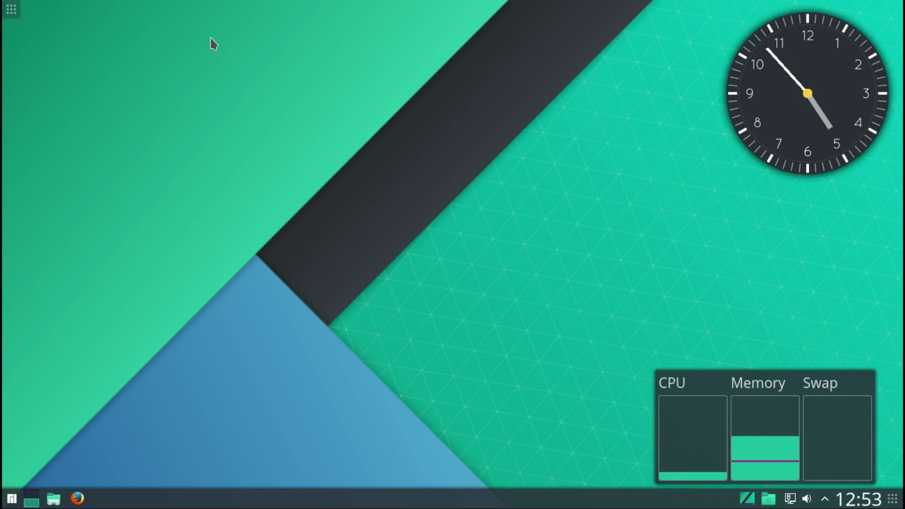
Open the desktop settings from the desktop toolbox, maximize the window and apply the Kite wallpaper.
click(11, 10)
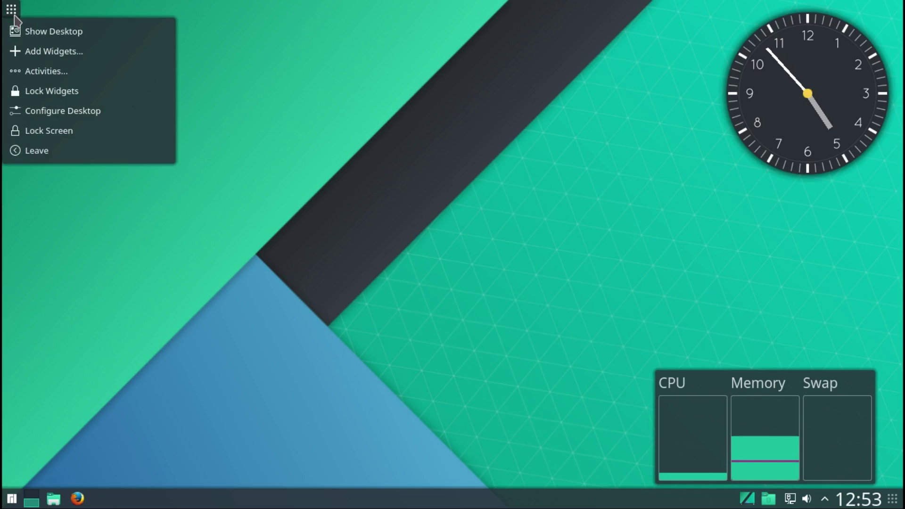
click(44, 113)
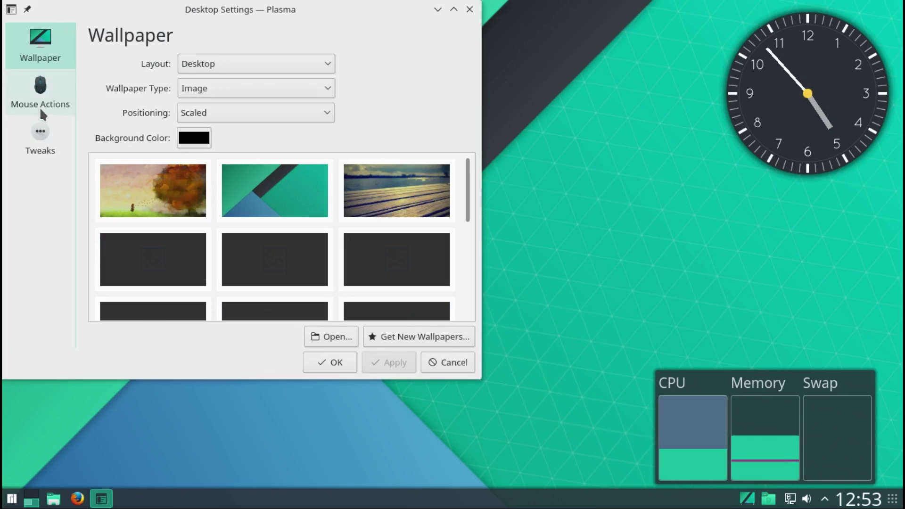
click(454, 9)
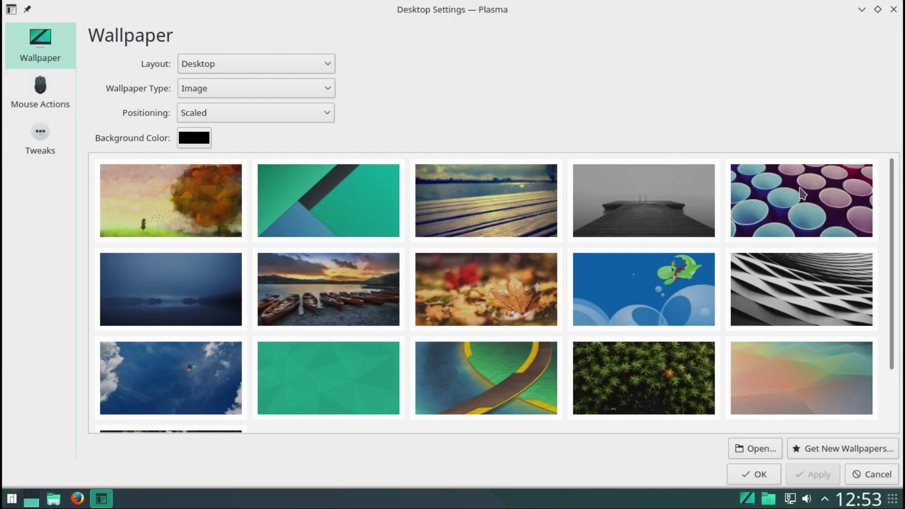
drag(892, 204, 893, 272)
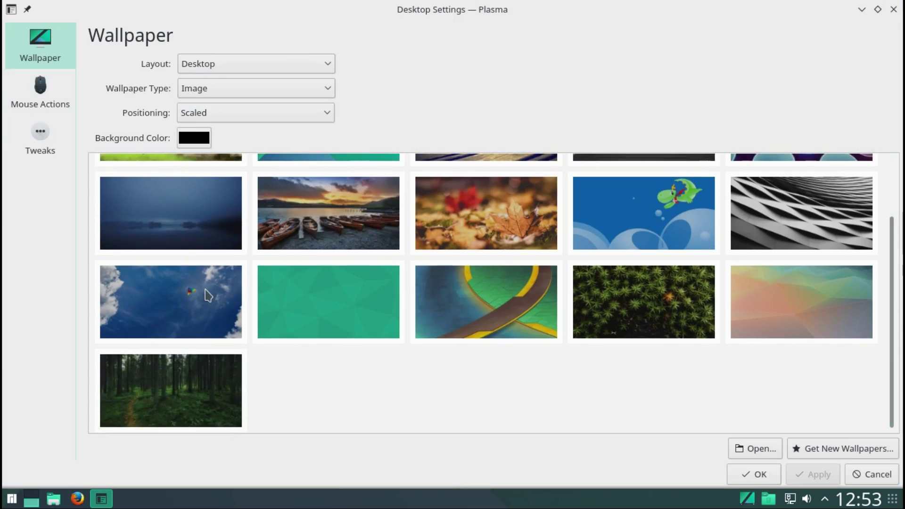
click(189, 286)
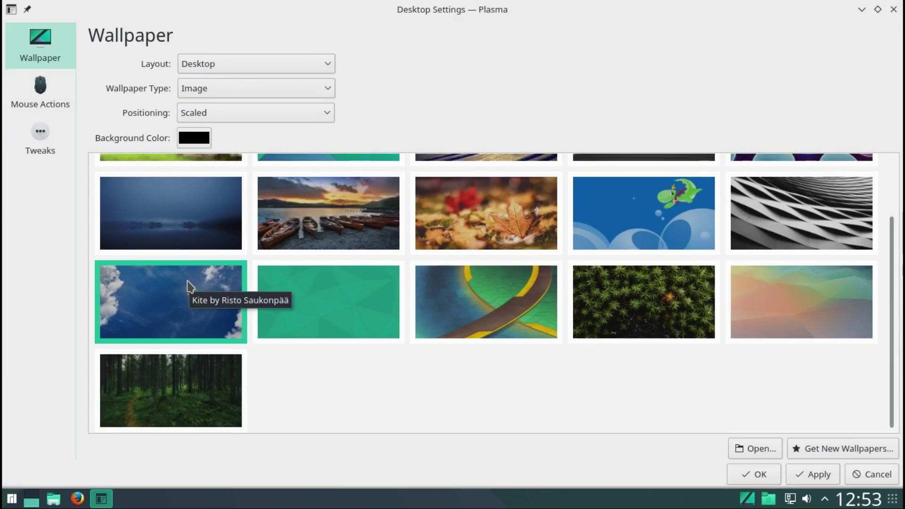
click(805, 476)
Browse the downloadable wallpapers in list and icon views, and close the download window without installing any.
click(845, 450)
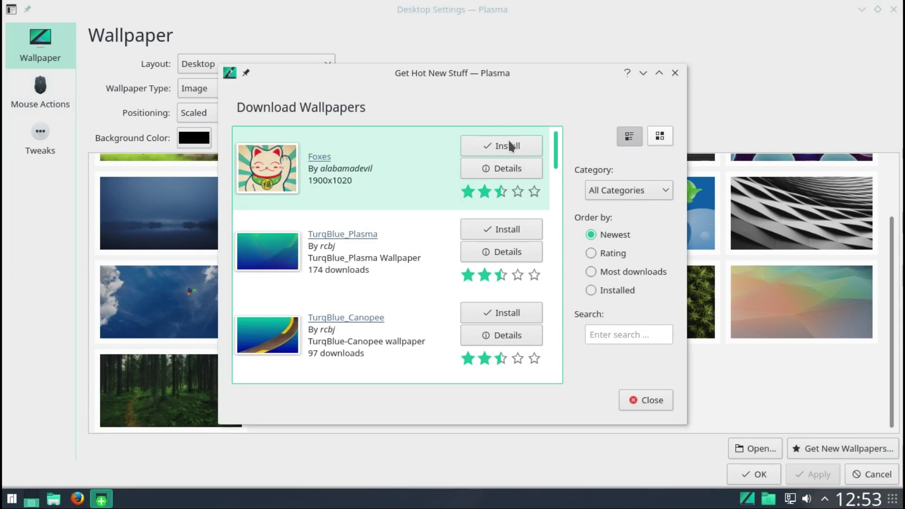
drag(552, 145, 564, 351)
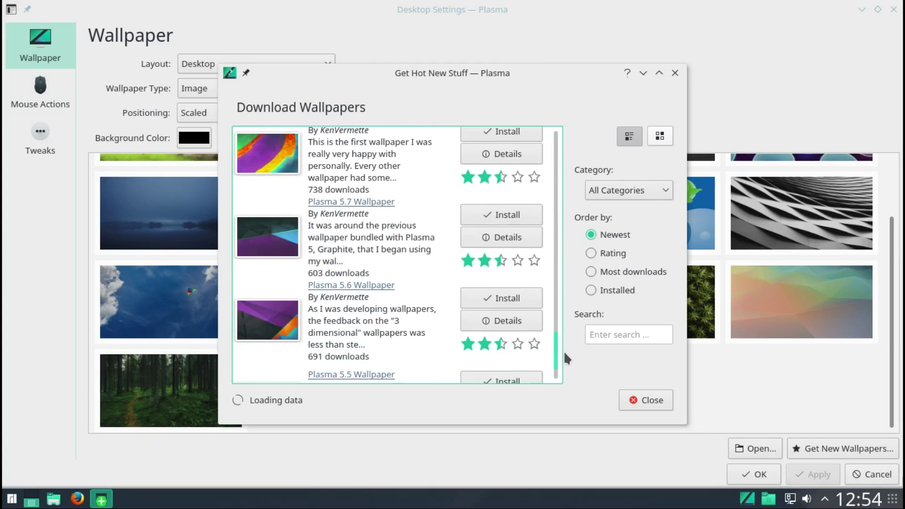
drag(559, 301, 555, 131)
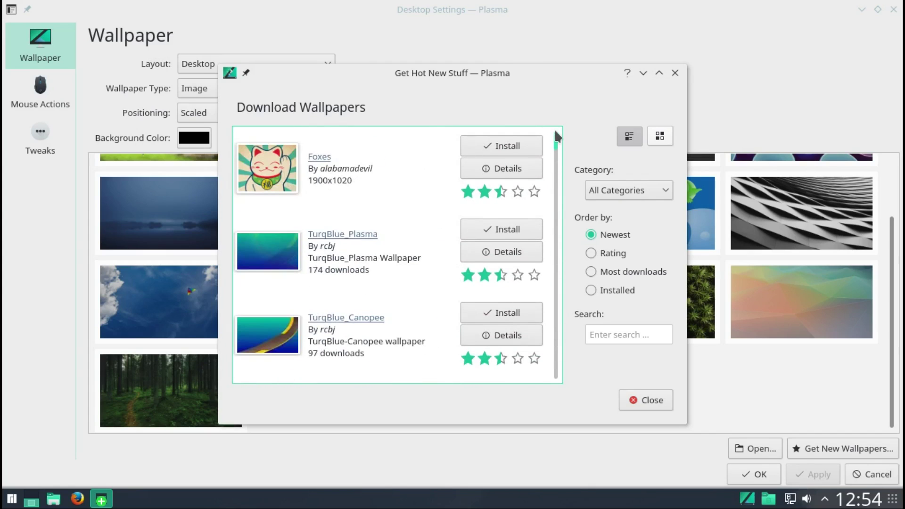
click(658, 138)
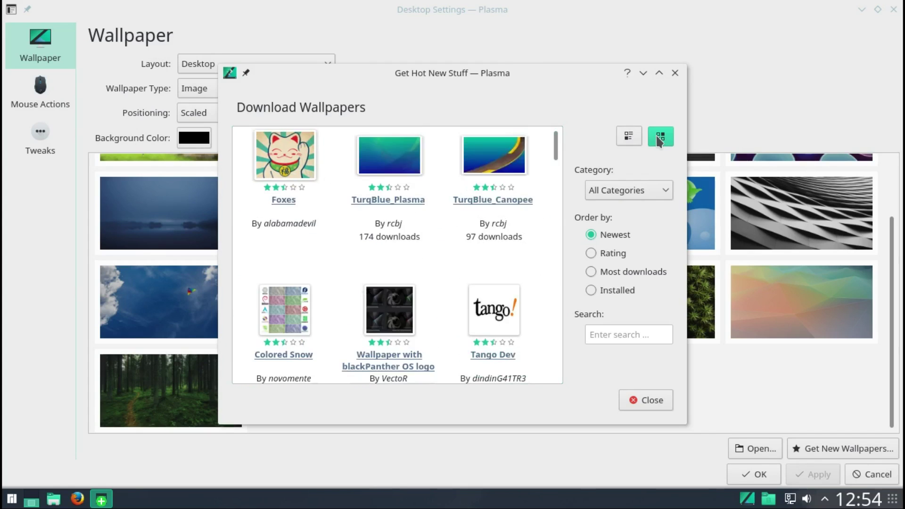
click(675, 73)
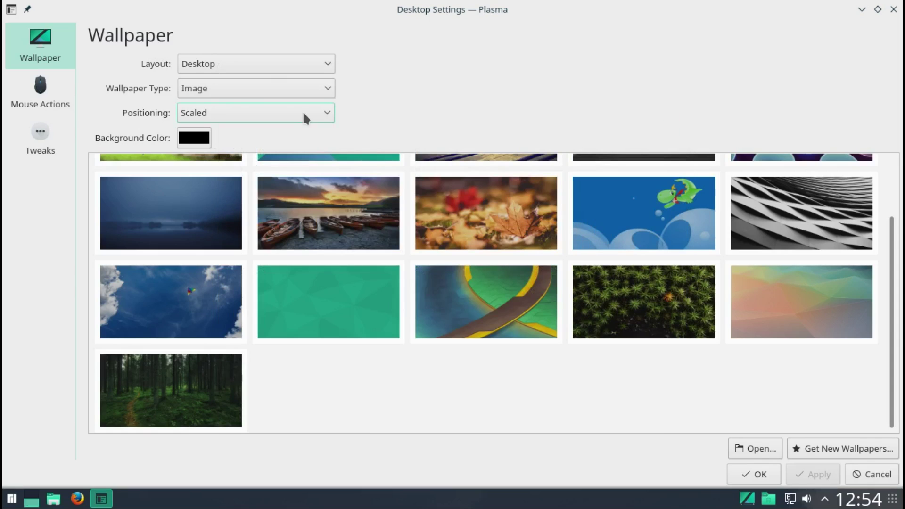
View the Mouse Actions and Tweaks pages of the desktop settings, and close the settings without further changes.
click(47, 92)
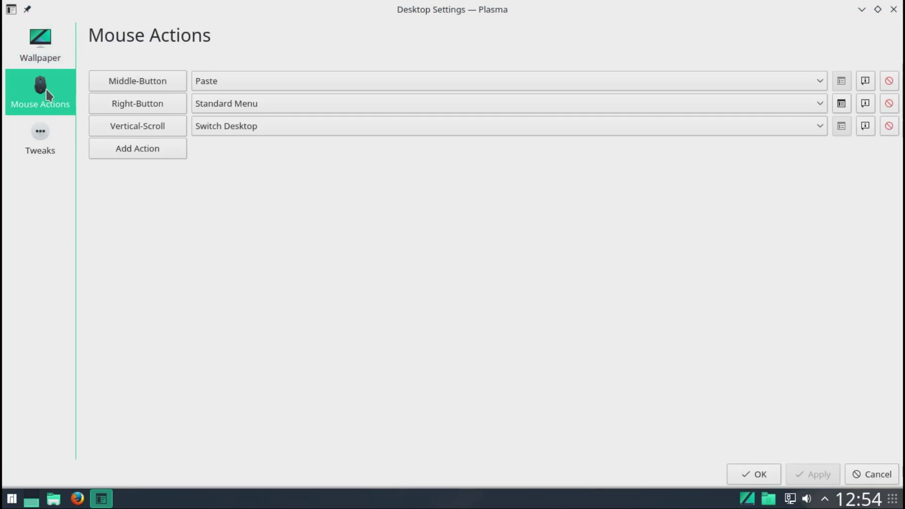
click(222, 83)
click(225, 84)
click(49, 142)
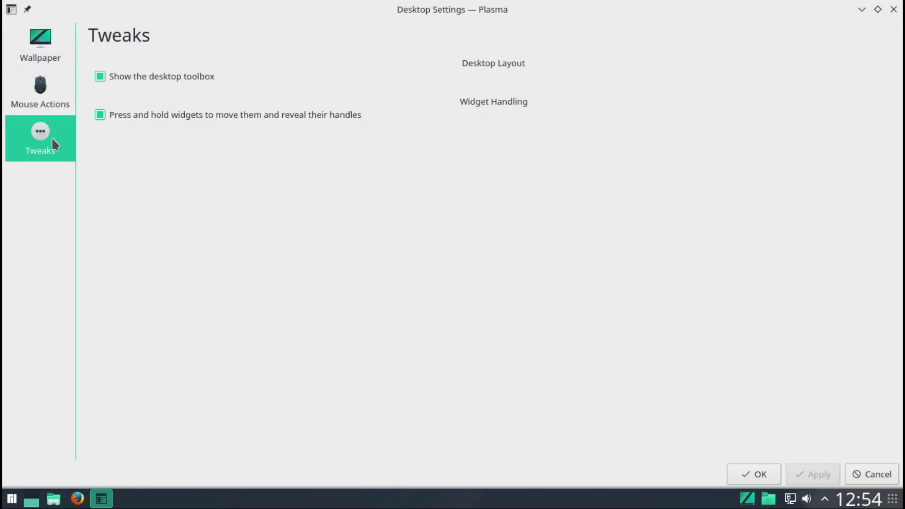
click(893, 10)
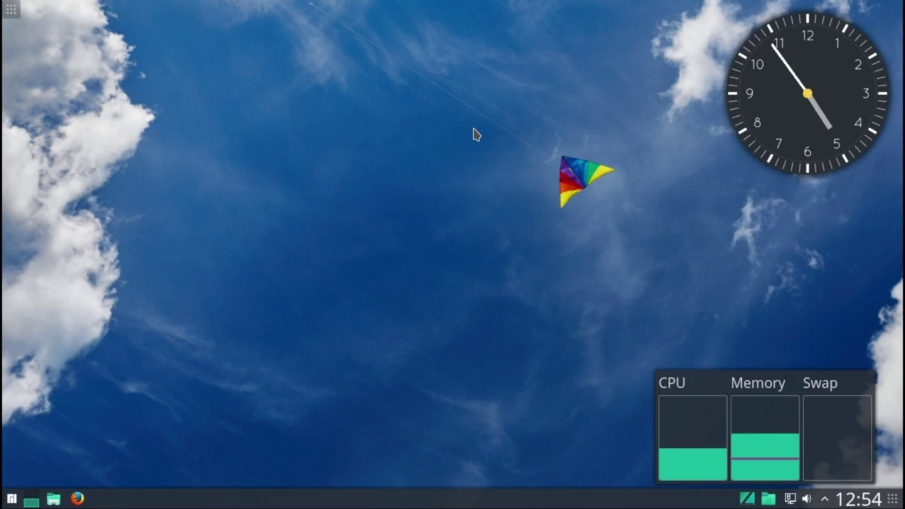
Lock the screen from the desktop toolbox and unlock the session with the account password.
click(6, 9)
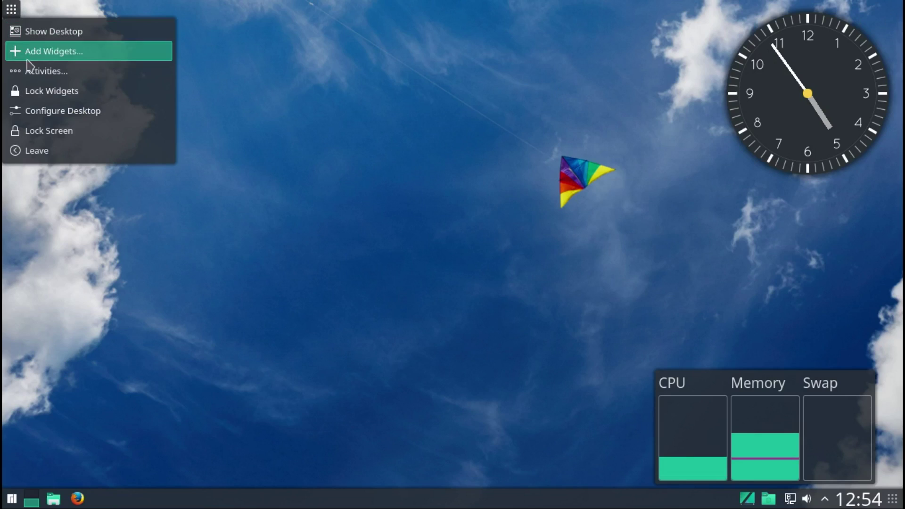
click(36, 131)
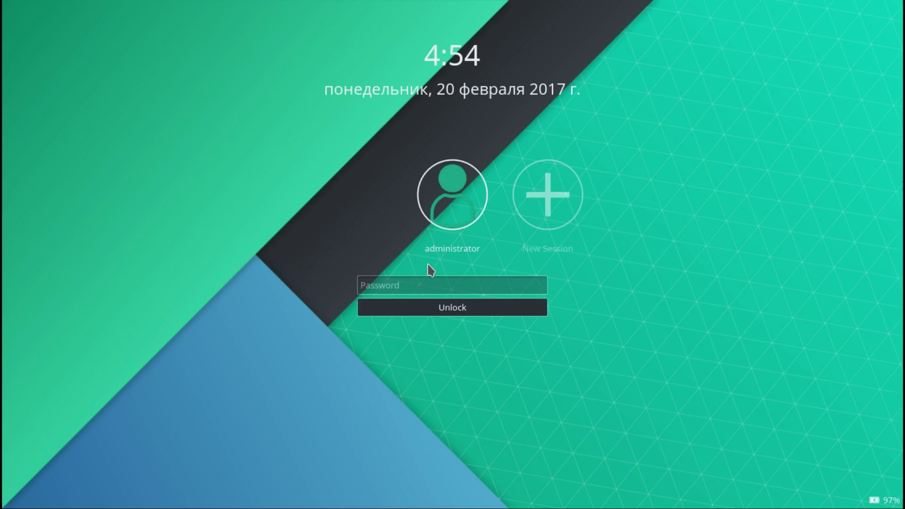
text(••••••)
key(Return)
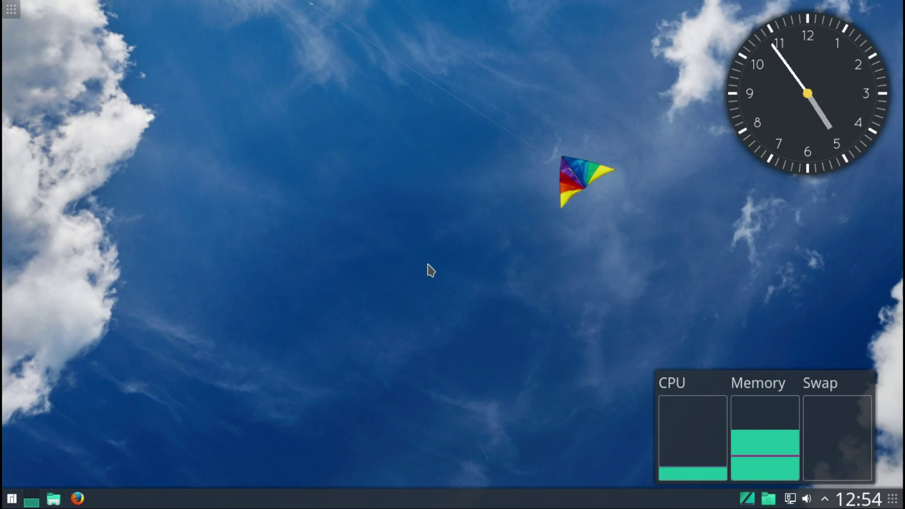
View the suspend, reboot, shutdown and logout choices on the Leave screen, and cancel the logout.
click(12, 9)
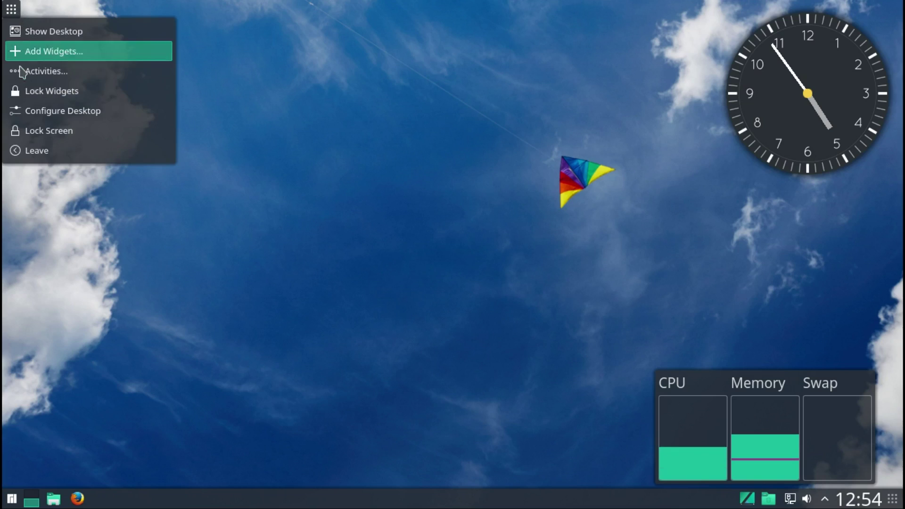
click(36, 150)
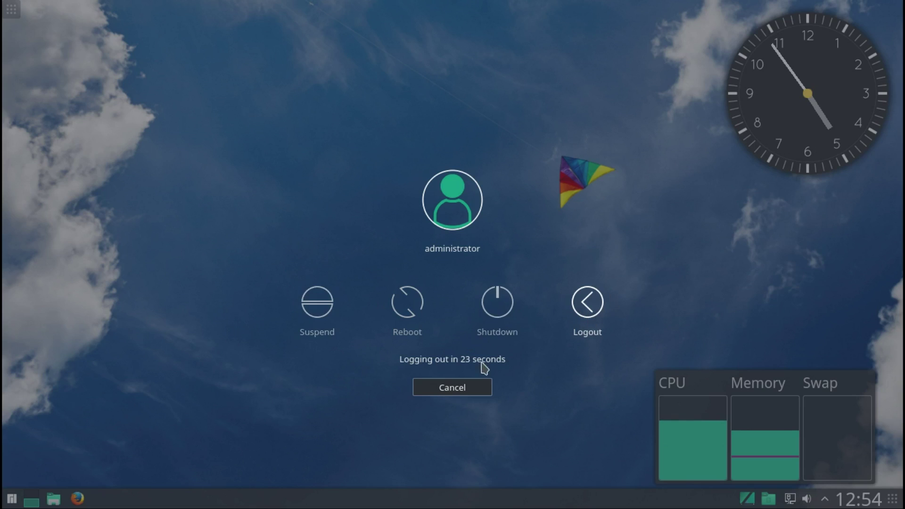
click(467, 389)
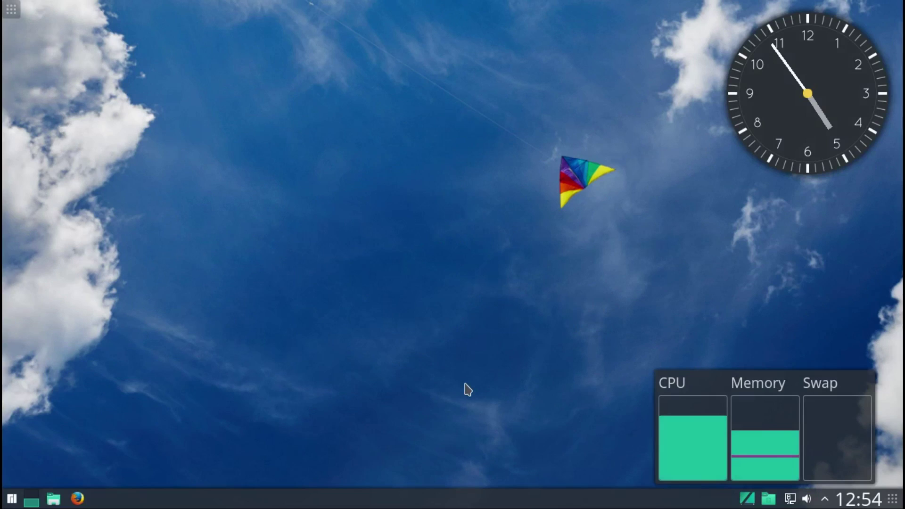
Search for "li" with Run Command on the desktop and launch LibreOffice Writer.
right_click(434, 220)
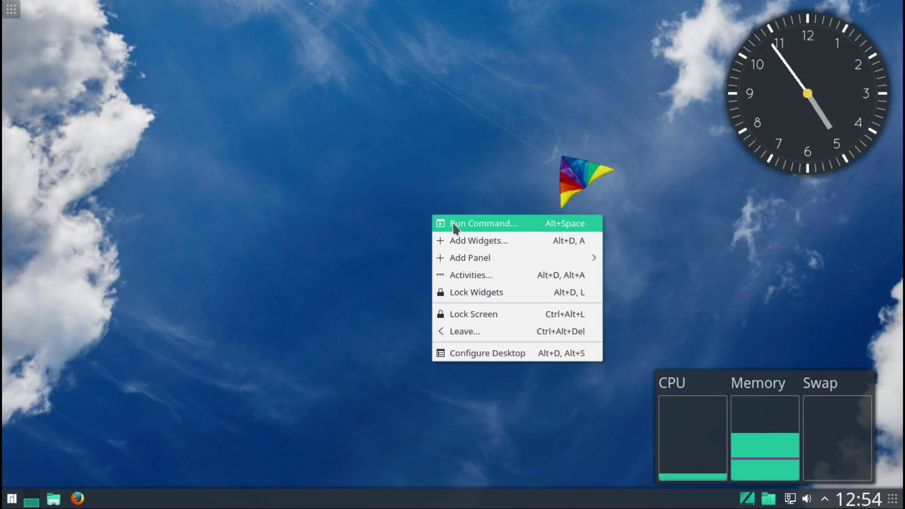
click(455, 224)
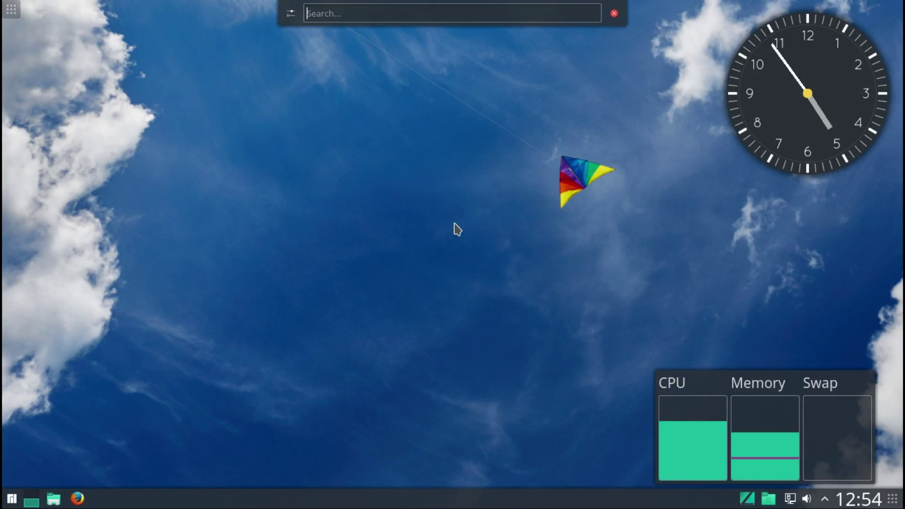
text(li)
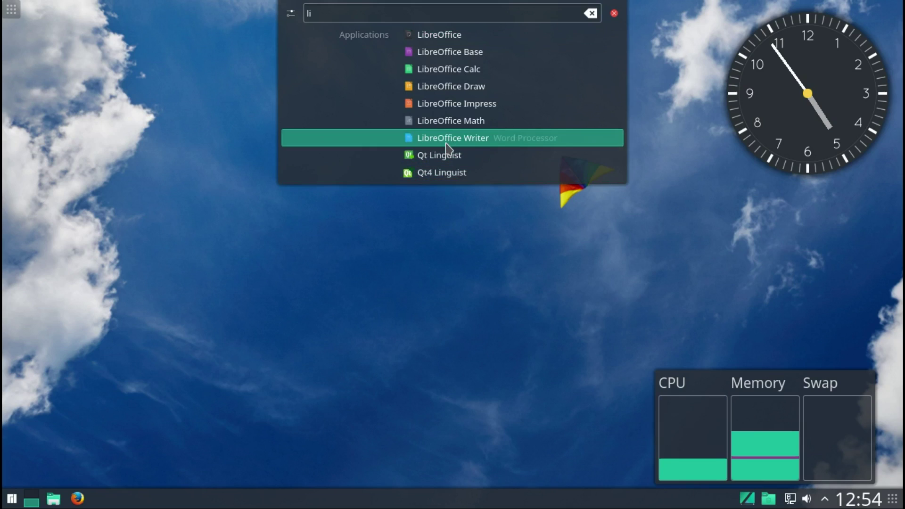
click(446, 138)
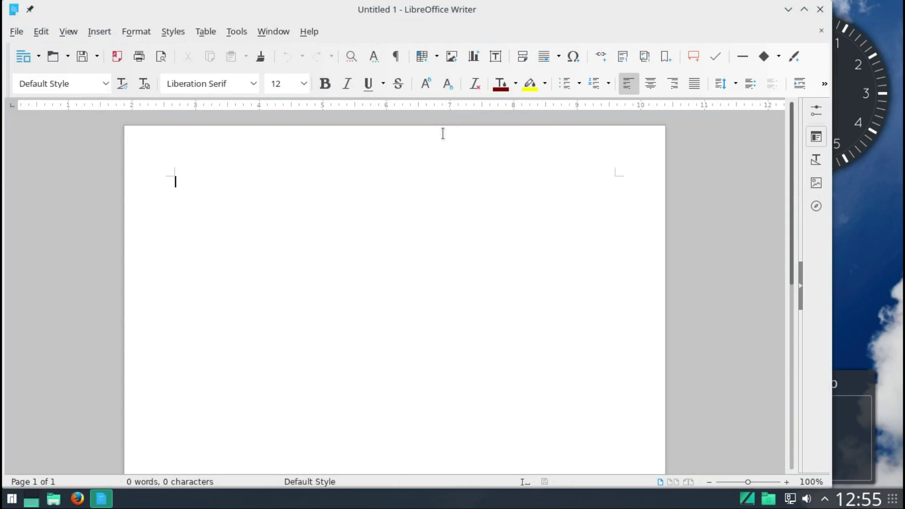
View the version information in About LibreOffice, and close both the dialog and LibreOffice Writer.
click(315, 32)
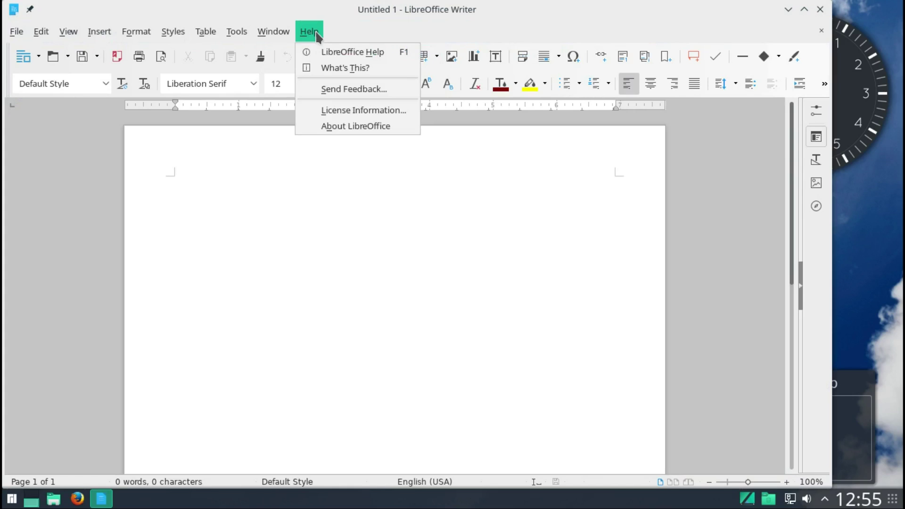
click(334, 129)
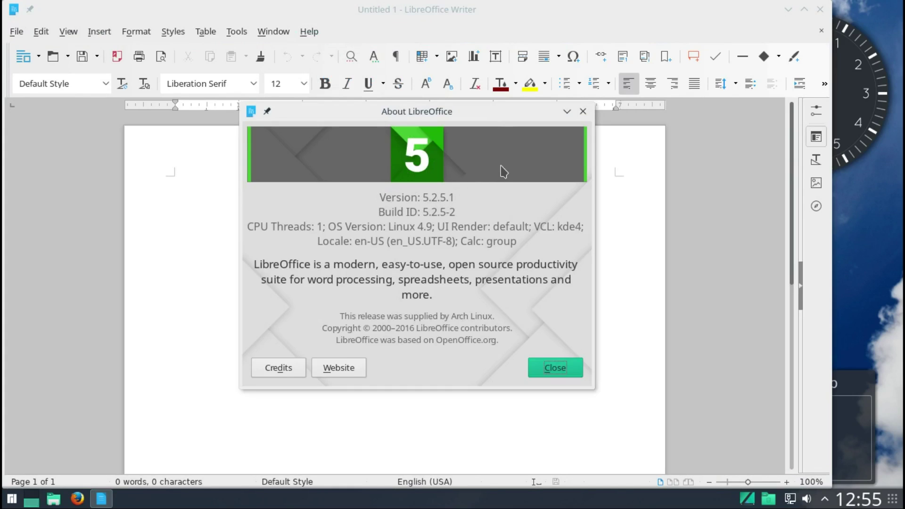
click(583, 113)
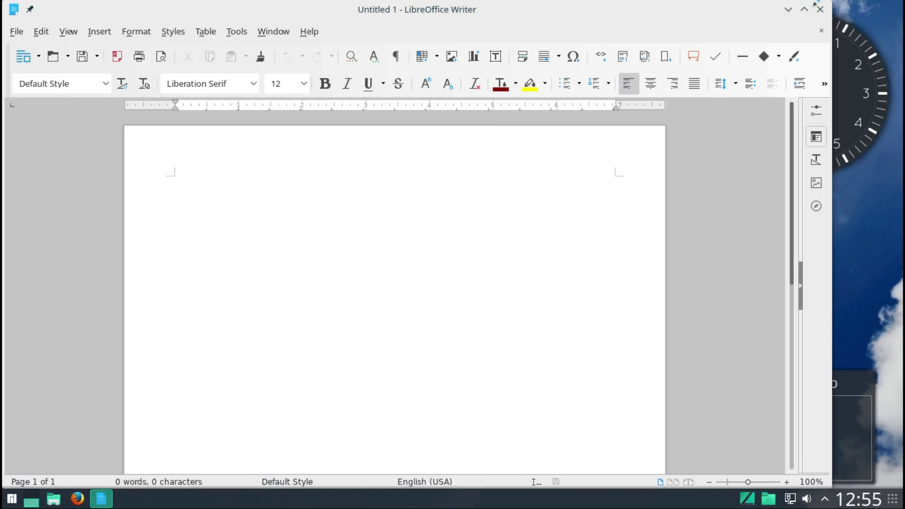
click(820, 10)
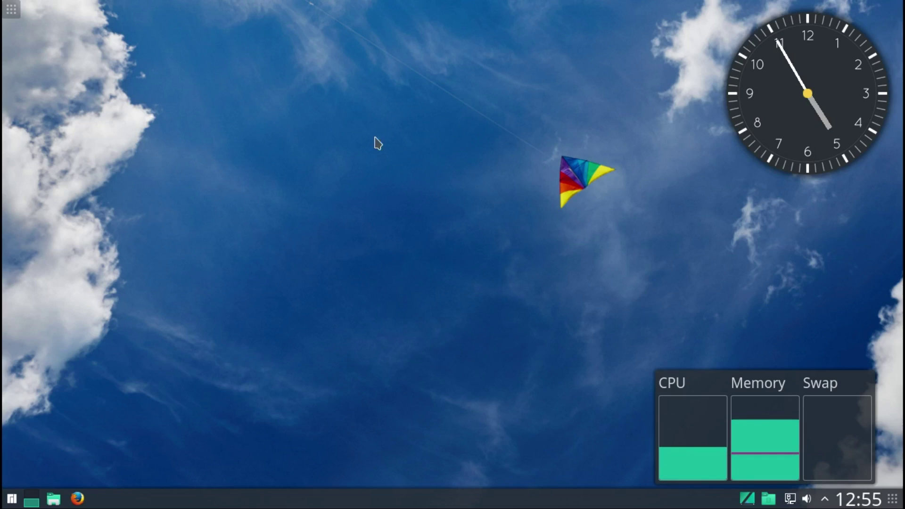
Add an Application Menu Bar panel to the desktop.
right_click(336, 203)
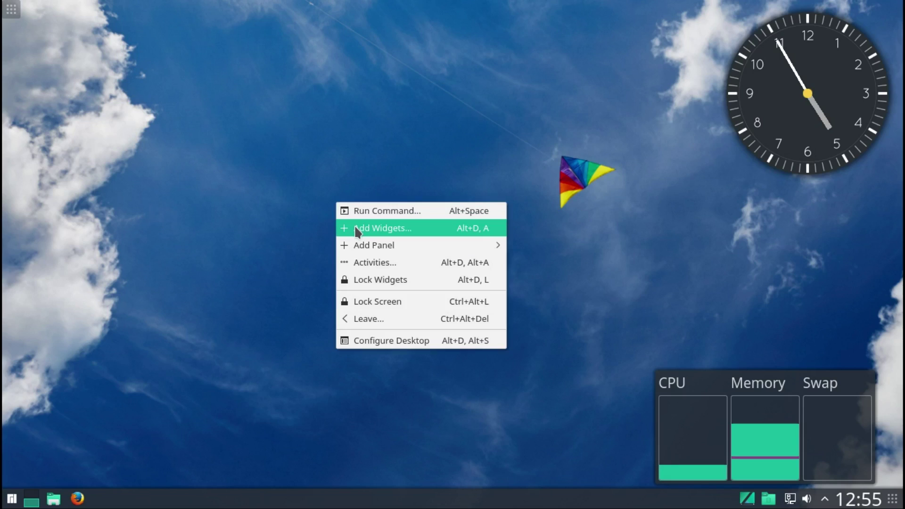
mouse_move(370, 247)
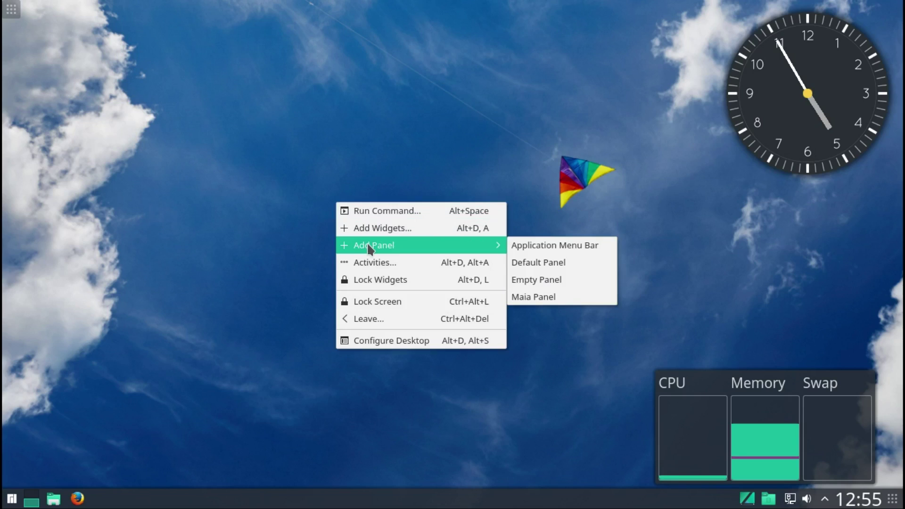
click(533, 249)
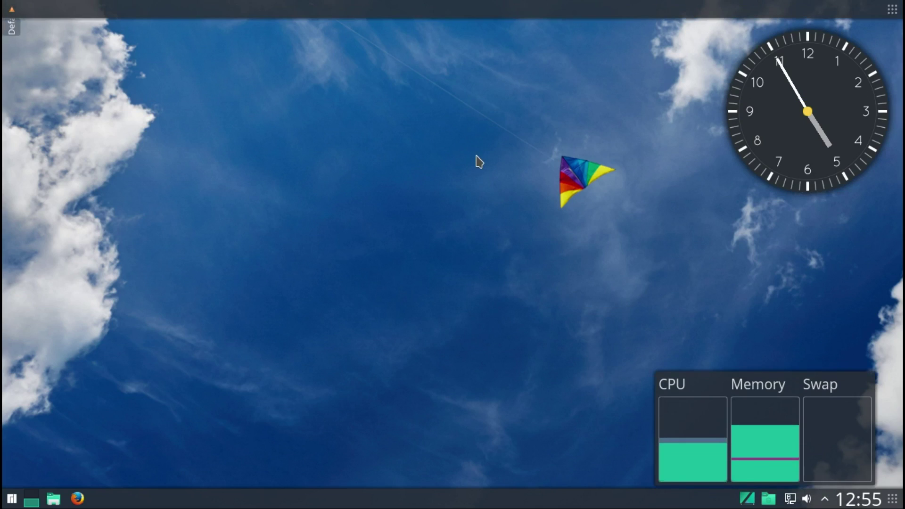
Open the Widget Style settings from the Application Menu Bar panel and view the Fine Tuning options.
click(13, 10)
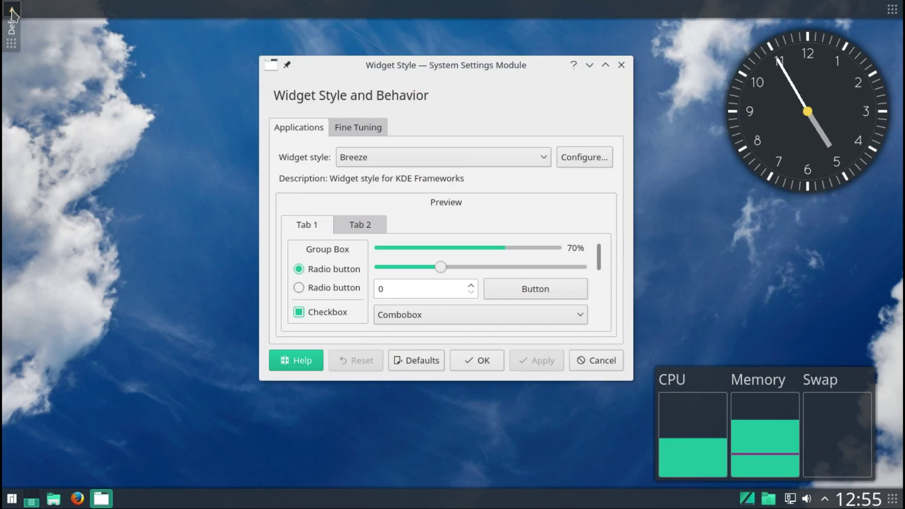
click(344, 126)
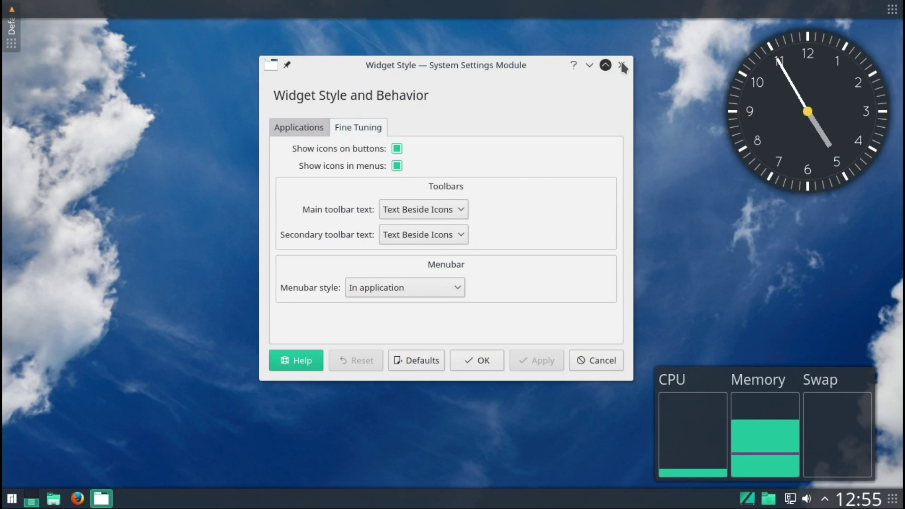
Remove the Application Menu Bar panel from the desktop and close the Widget Style window.
click(893, 10)
click(895, 9)
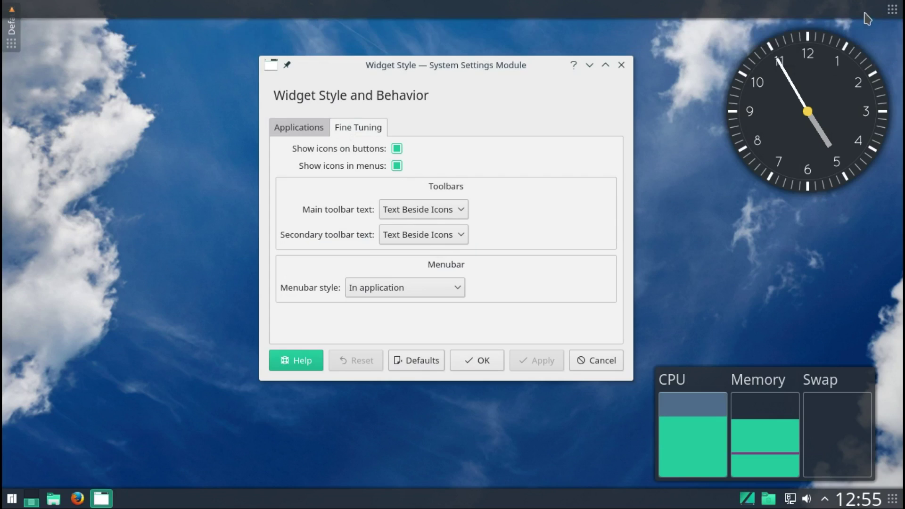
click(888, 9)
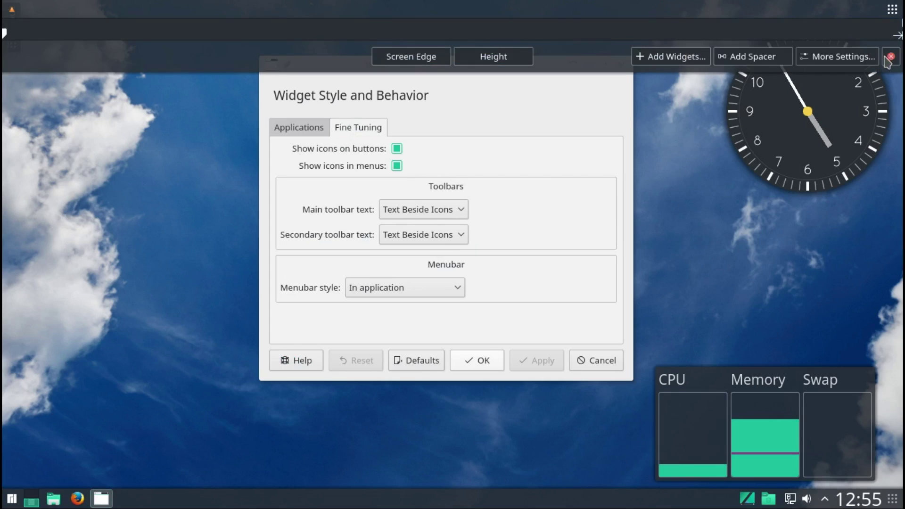
click(847, 58)
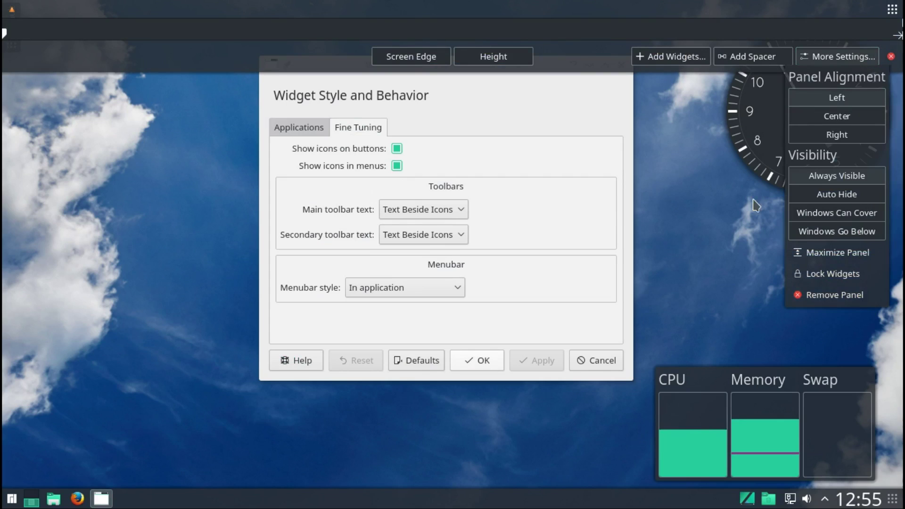
click(808, 295)
click(622, 65)
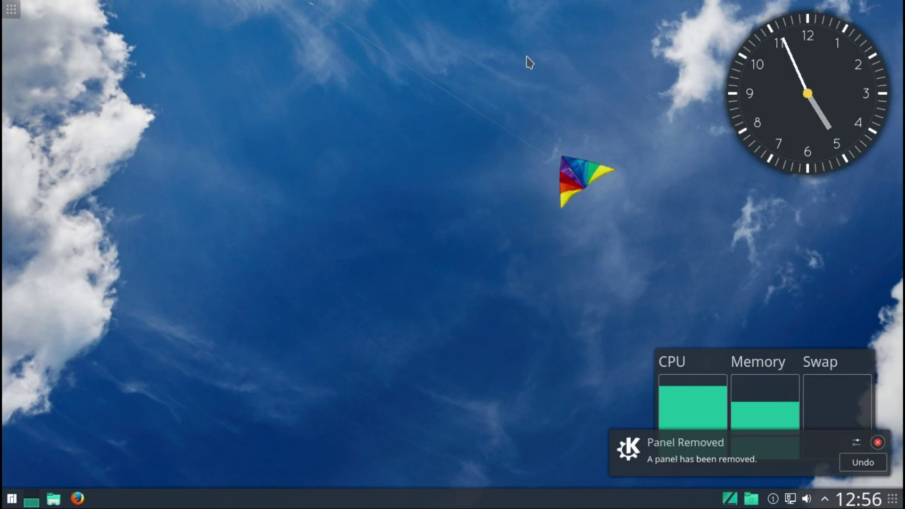
Add a Default Panel to the desktop.
right_click(307, 101)
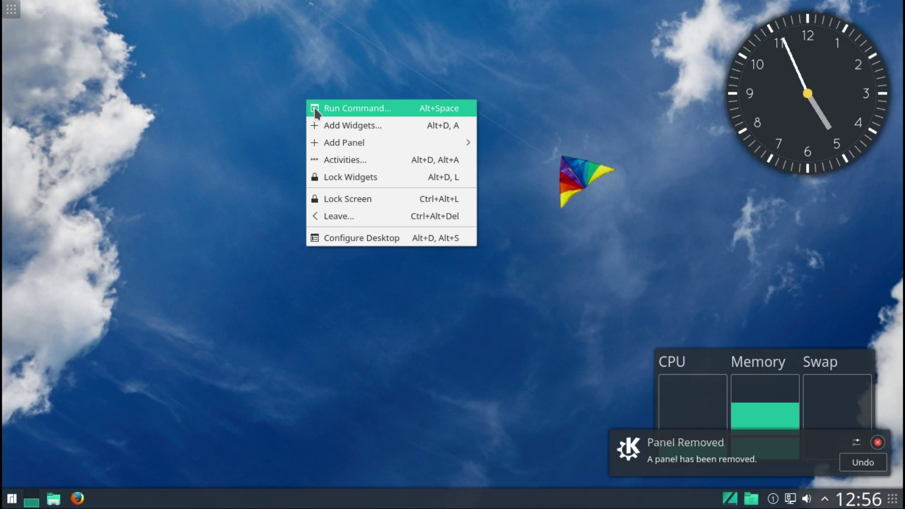
mouse_move(410, 141)
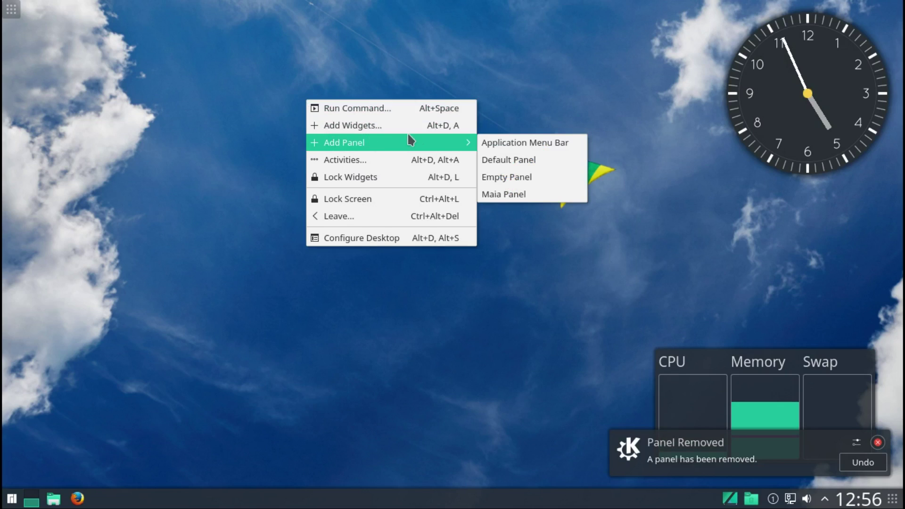
click(490, 160)
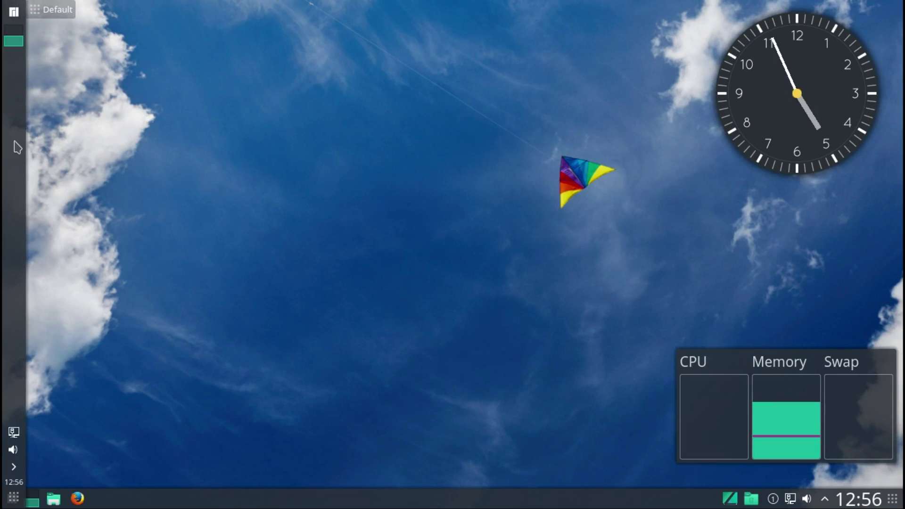
Remove the newly added Default Panel through its panel settings.
right_click(17, 147)
mouse_move(97, 187)
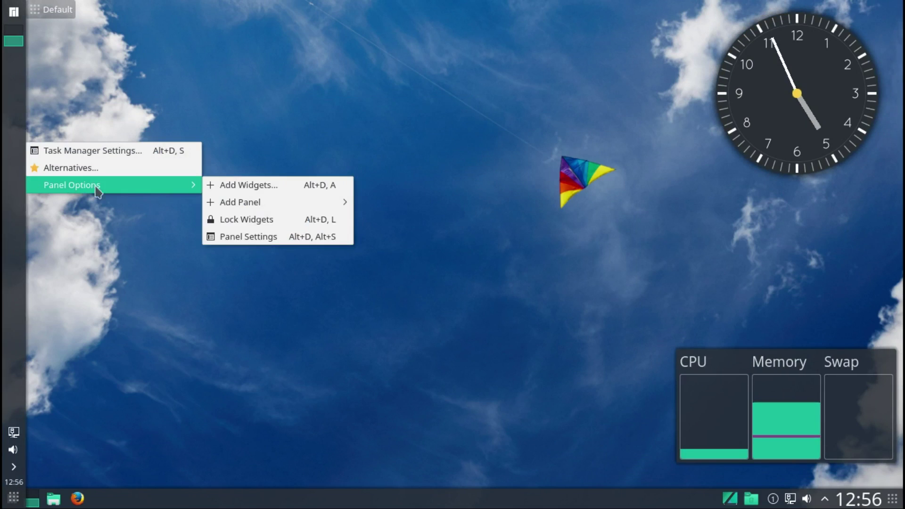
click(228, 237)
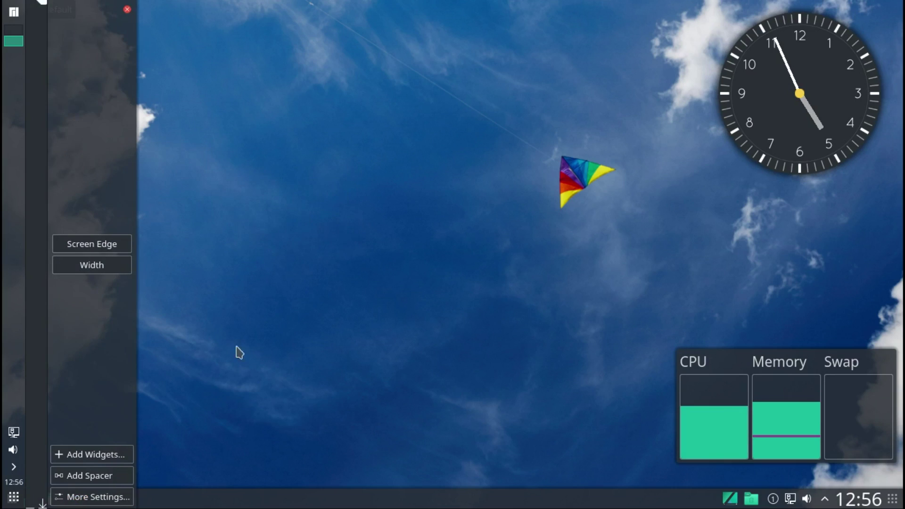
click(114, 495)
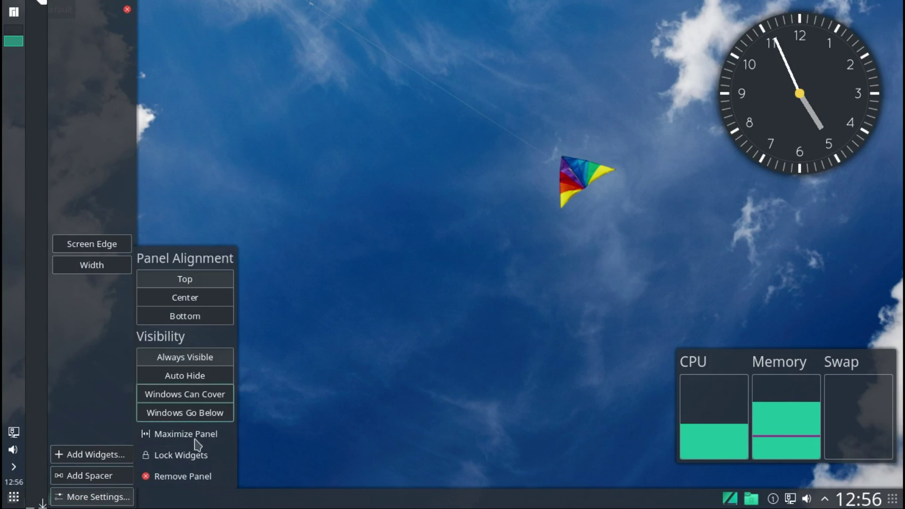
click(166, 478)
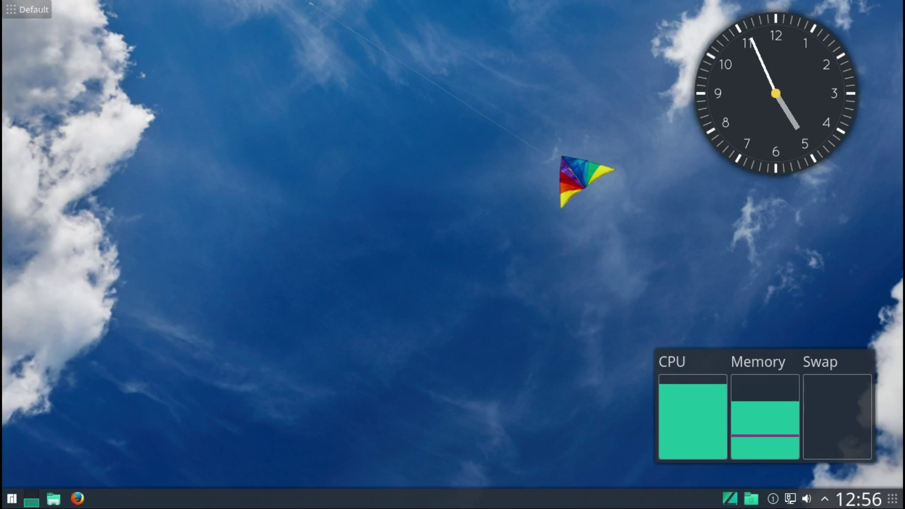
Add an Empty Panel to the desktop.
right_click(380, 236)
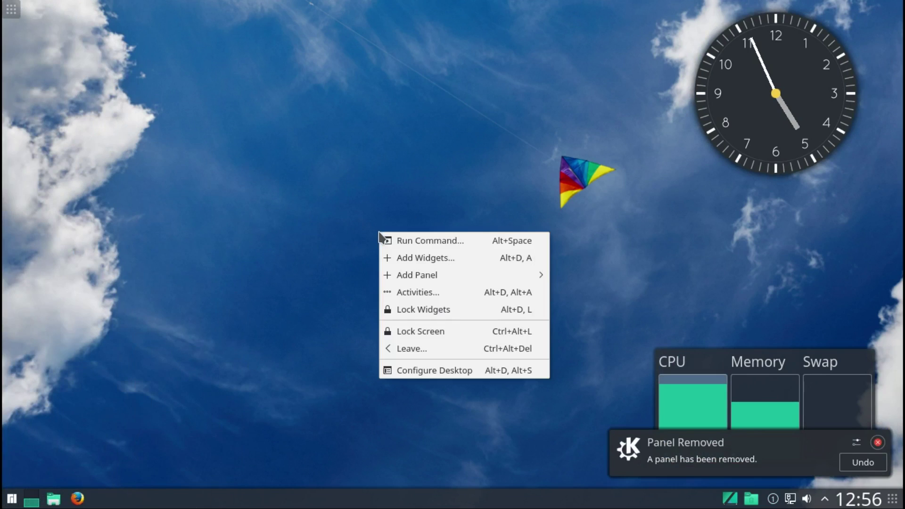
mouse_move(474, 276)
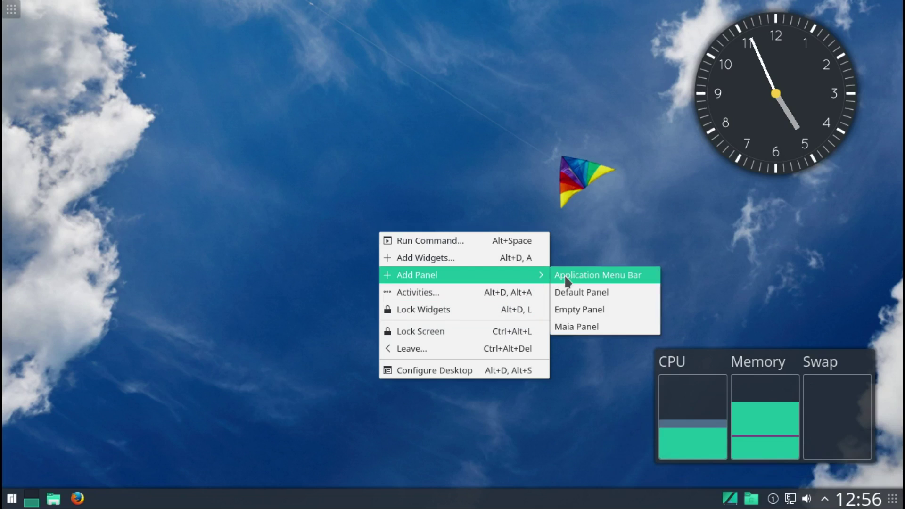
click(576, 309)
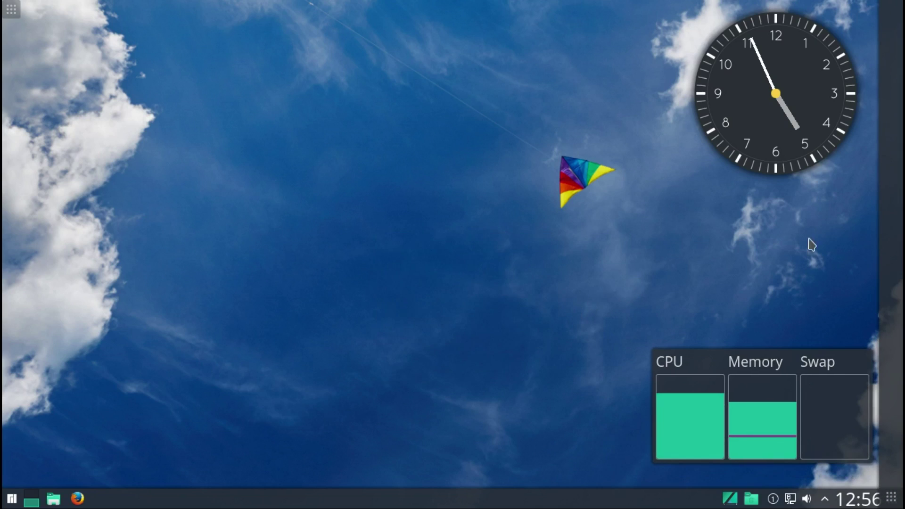
Remove the newly added Empty Panel through its panel settings.
right_click(900, 220)
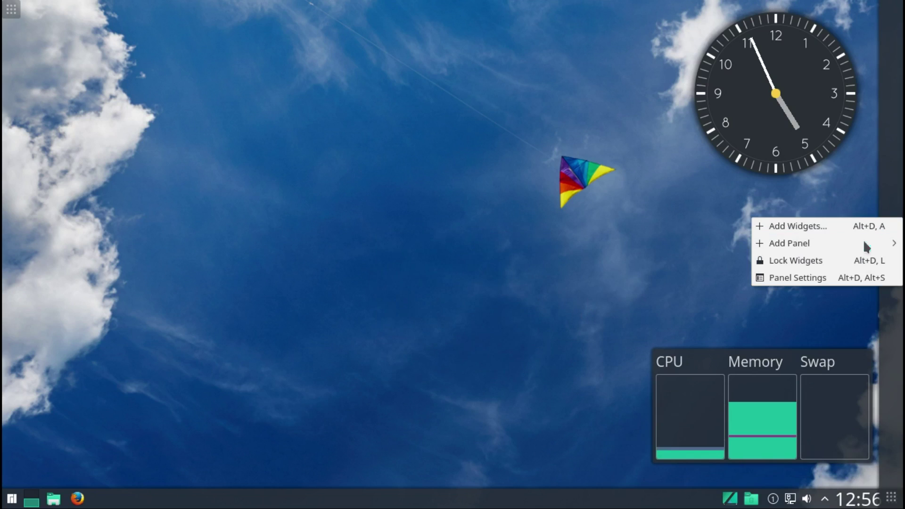
click(847, 281)
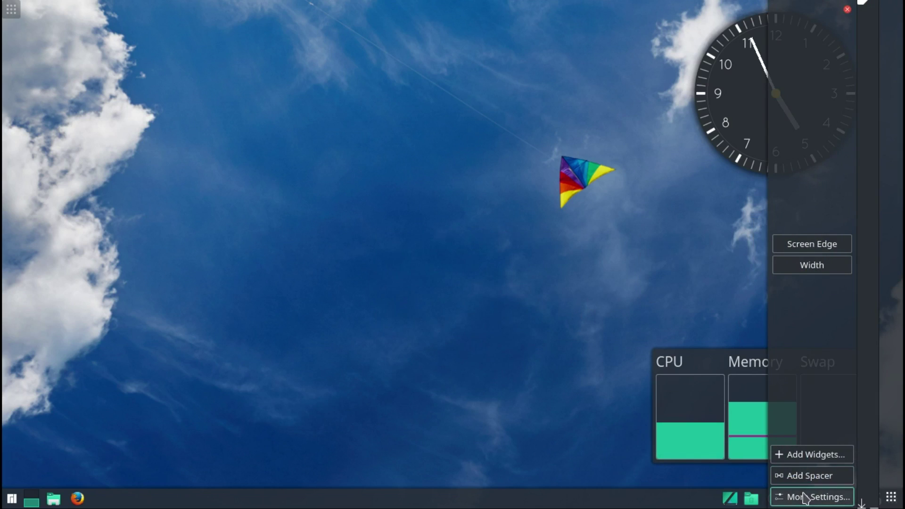
click(805, 498)
click(709, 476)
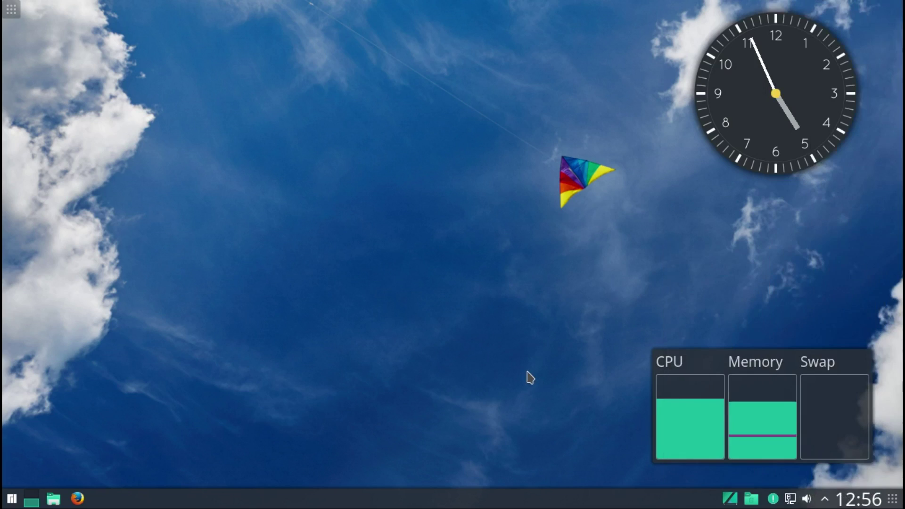
Add a Maia Panel to the desktop and briefly view its application launcher.
right_click(434, 249)
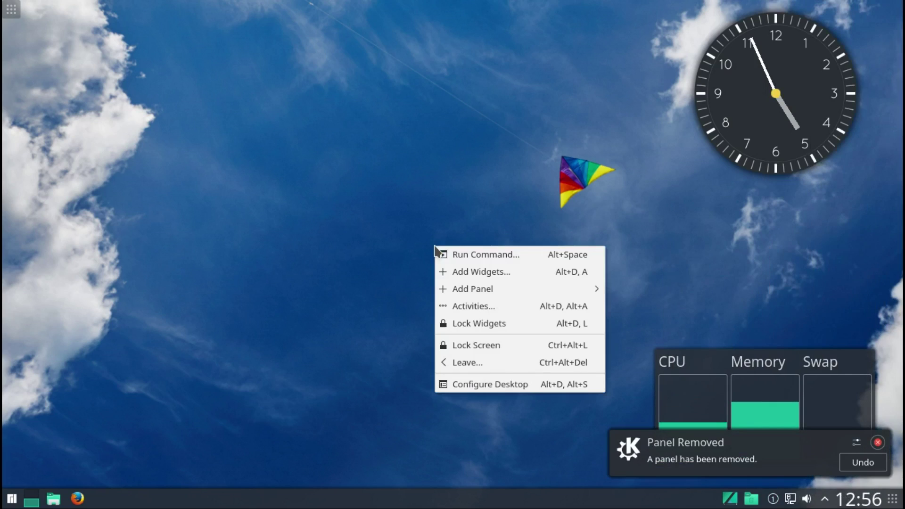
mouse_move(524, 290)
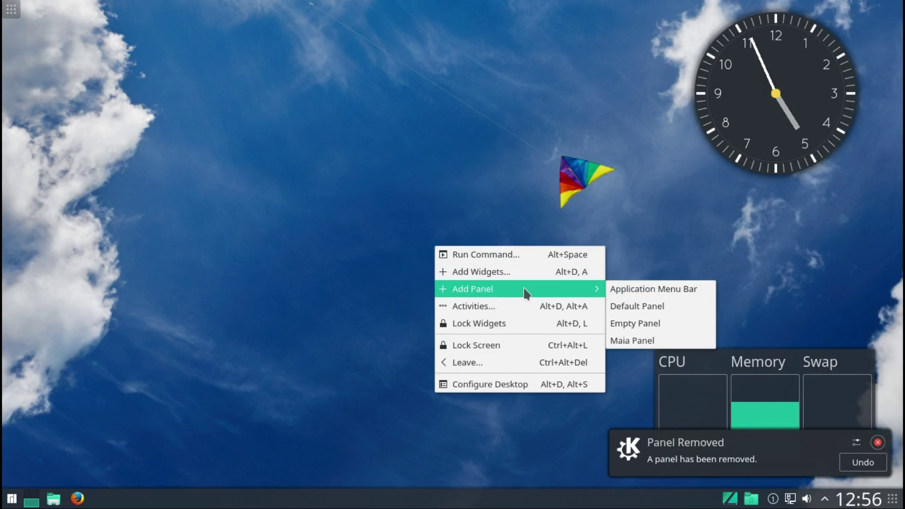
click(648, 341)
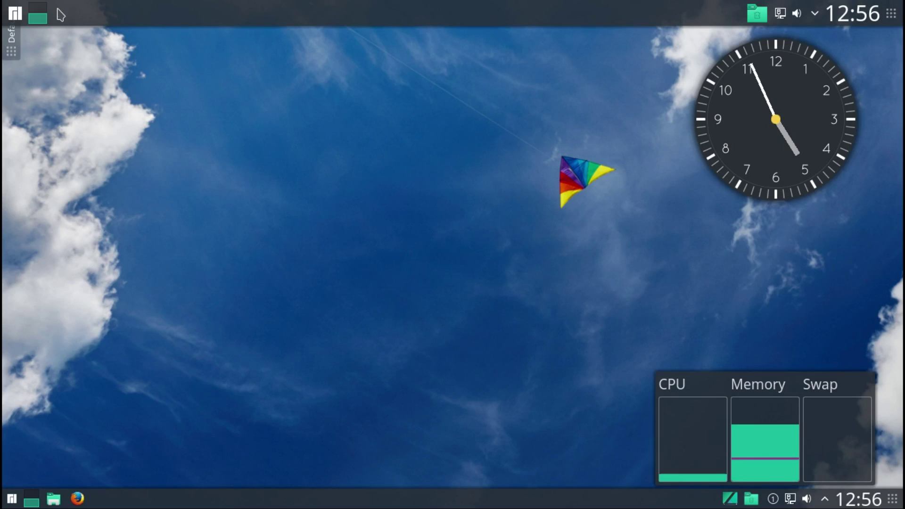
click(17, 17)
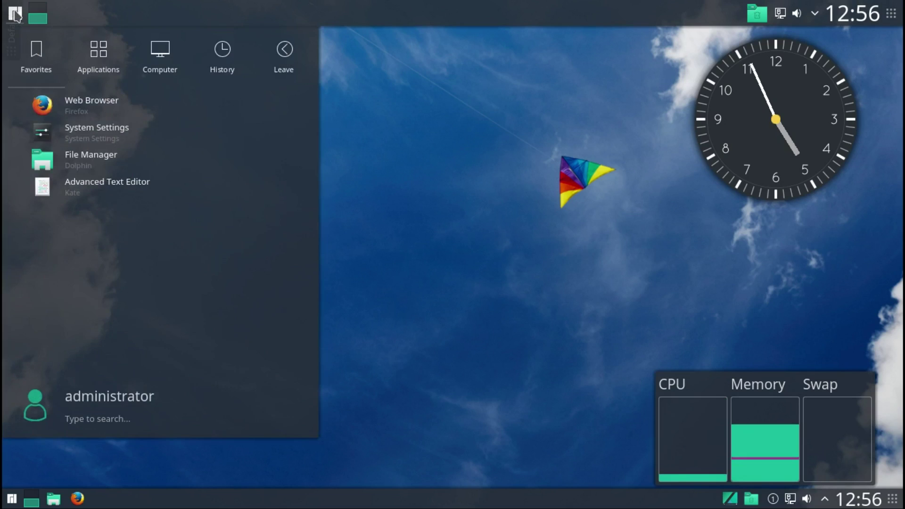
click(17, 16)
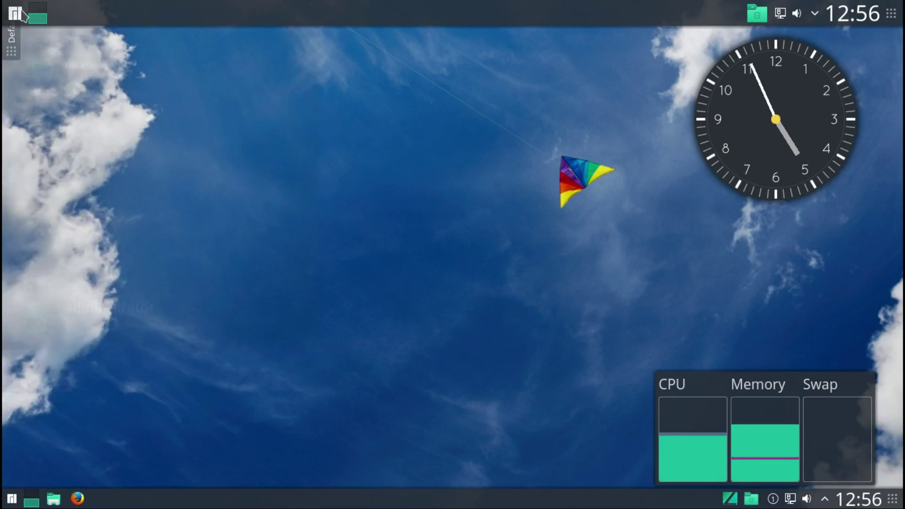
Remove the newly added Maia Panel through its panel settings.
right_click(367, 13)
mouse_move(492, 74)
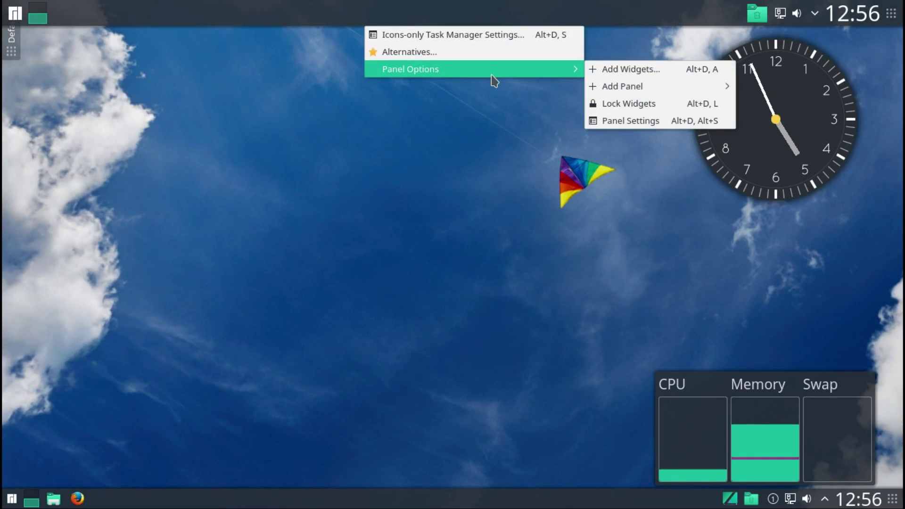
click(656, 123)
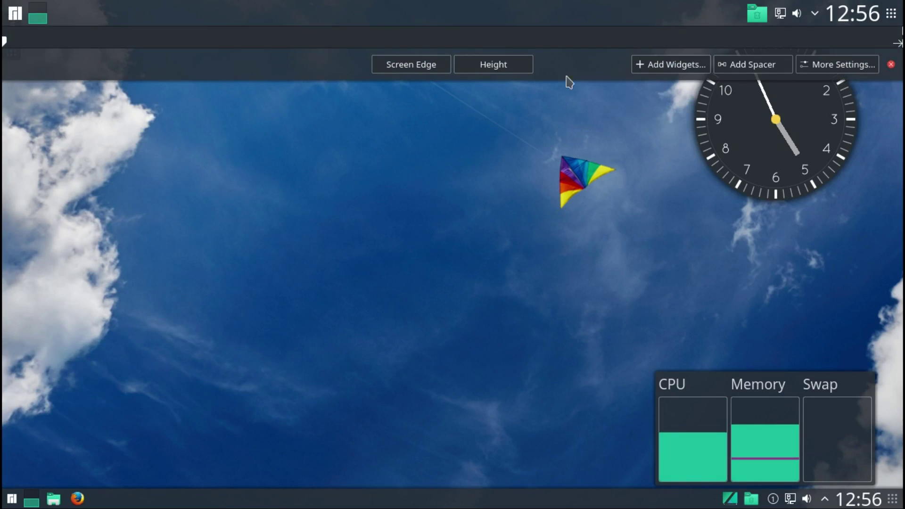
click(859, 66)
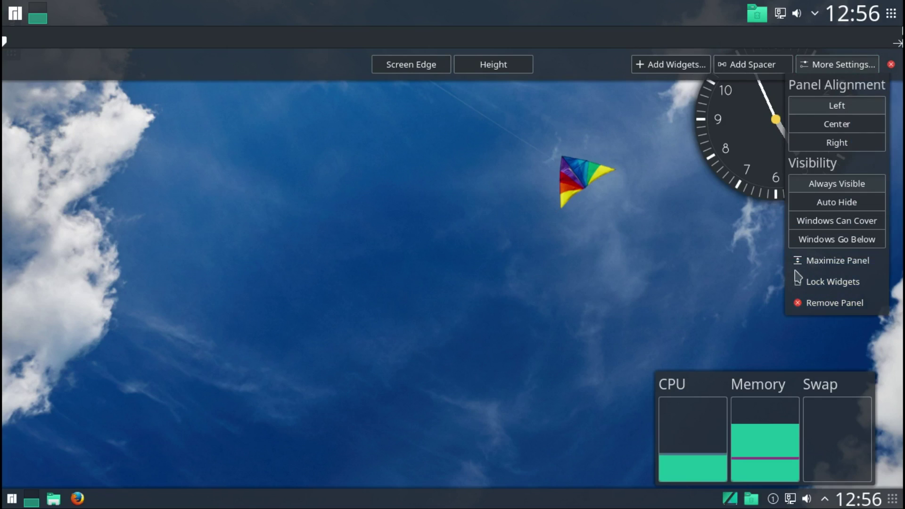
click(808, 303)
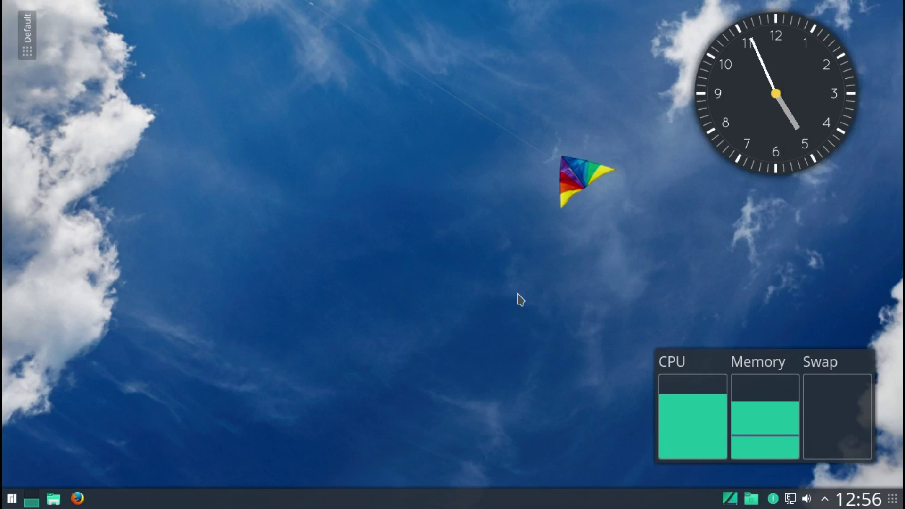
right_click(403, 223)
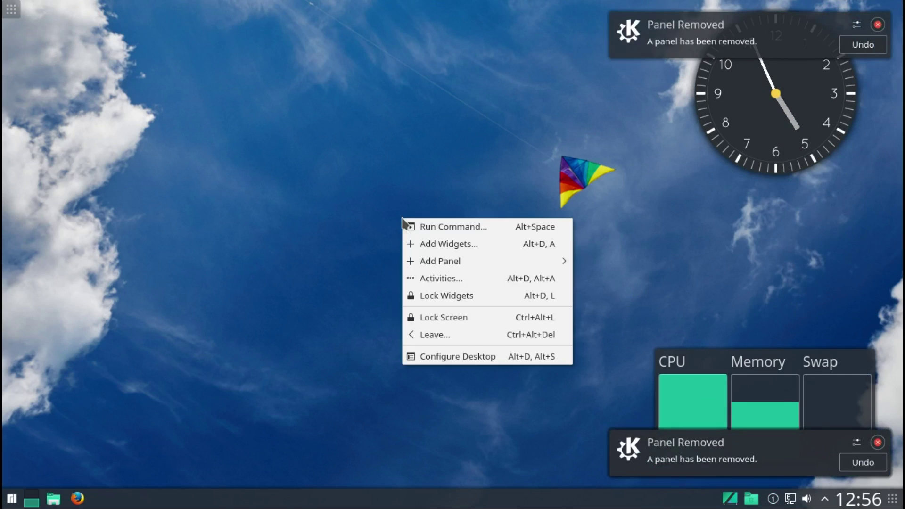
mouse_move(438, 262)
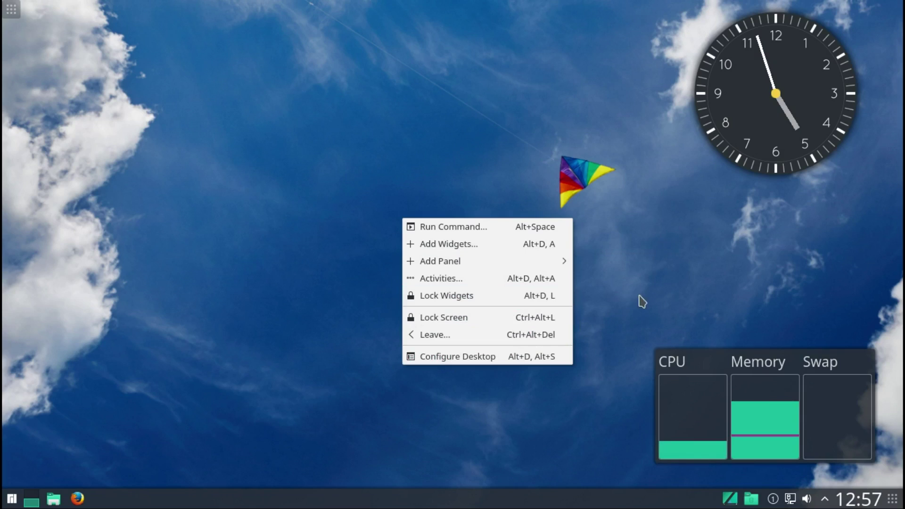
click(653, 274)
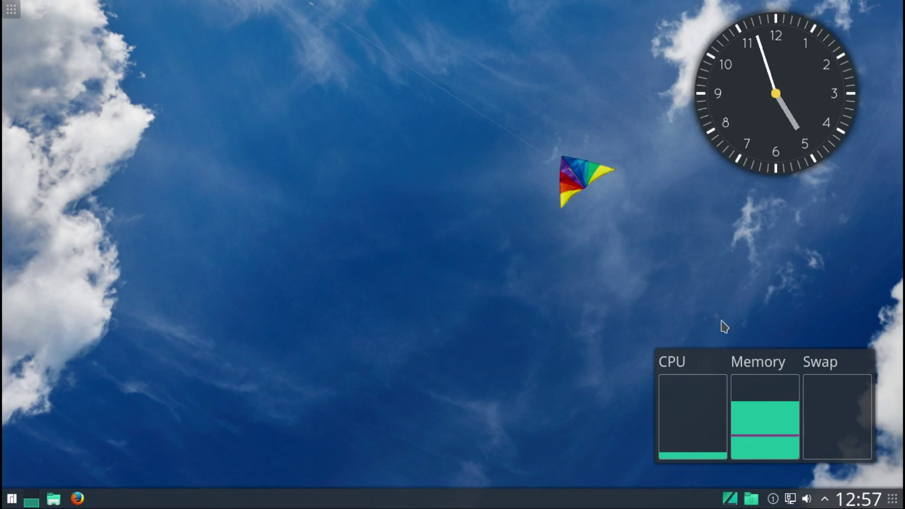
Open the main panel's settings and add a spacer to that panel.
click(891, 500)
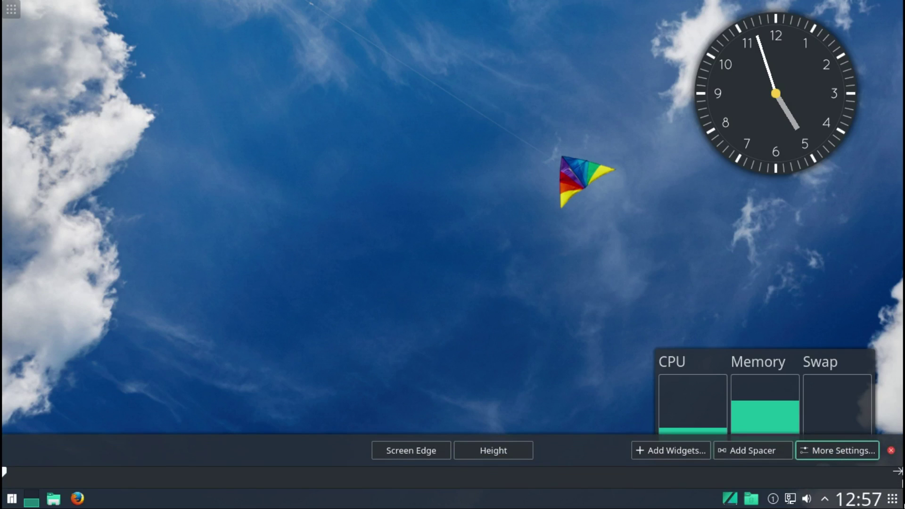
click(846, 455)
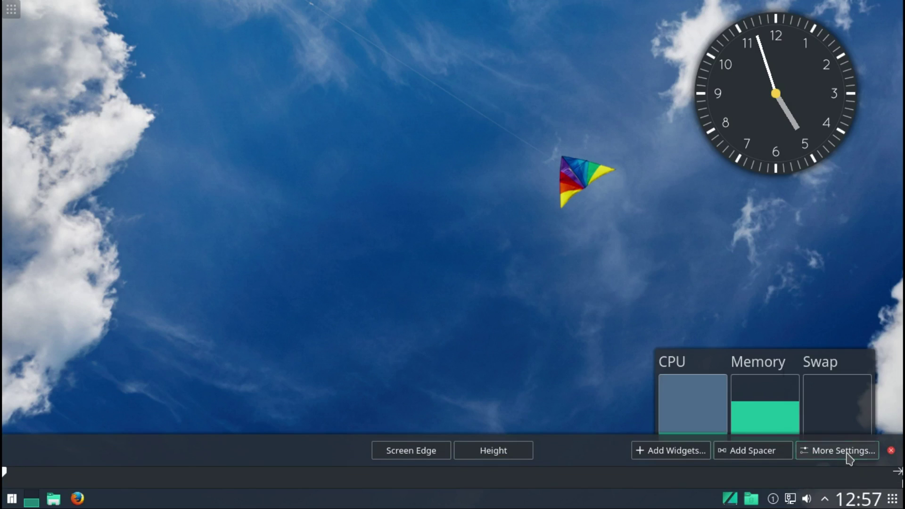
click(845, 453)
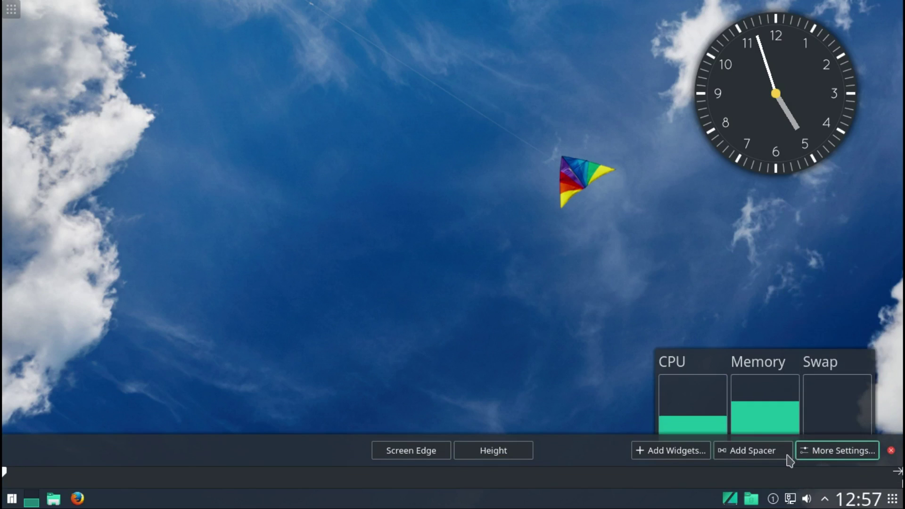
click(773, 455)
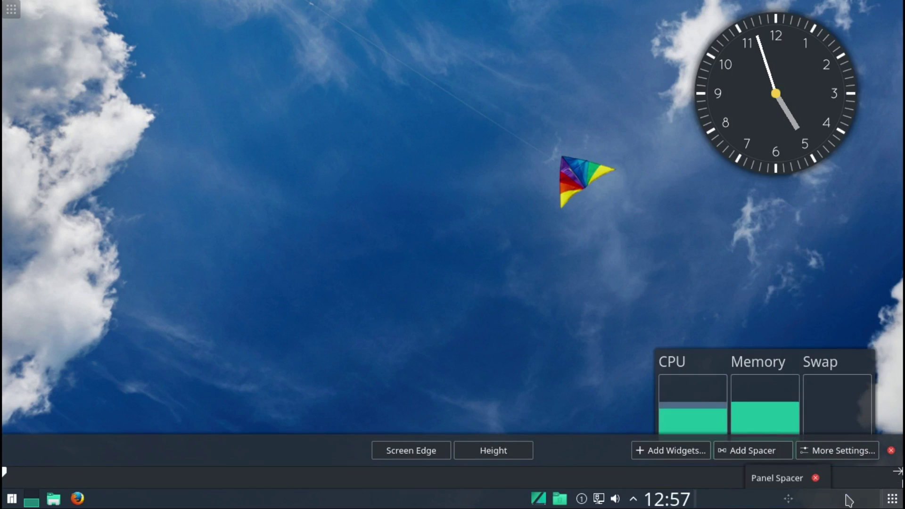
Remove the spacer from the main panel, and briefly view the list of widgets available to add.
mouse_move(821, 494)
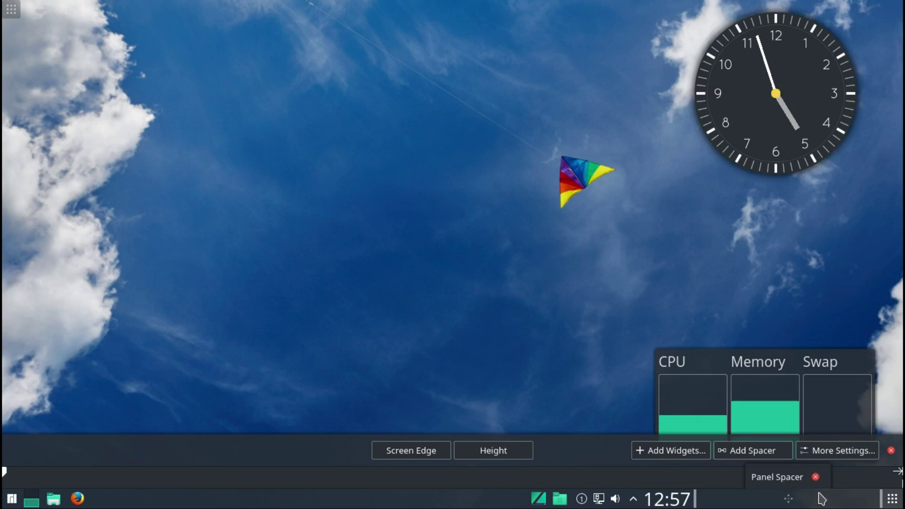
click(814, 478)
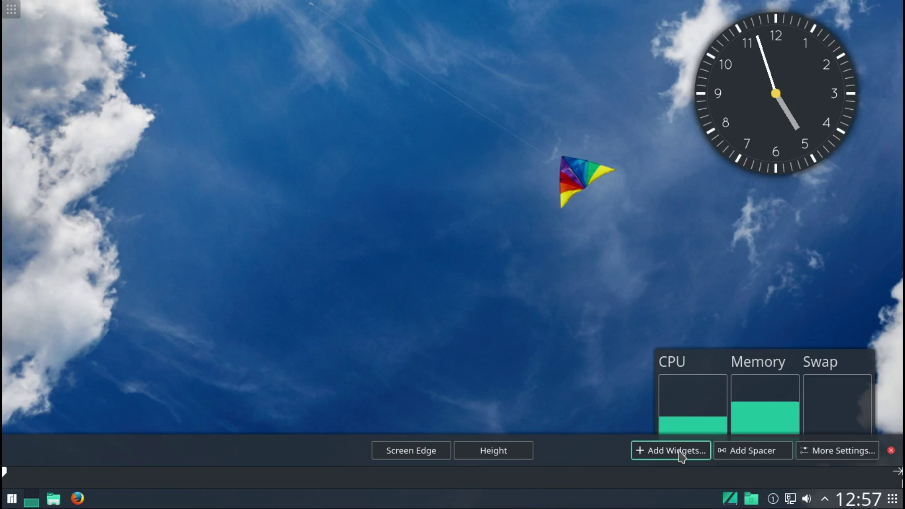
click(680, 452)
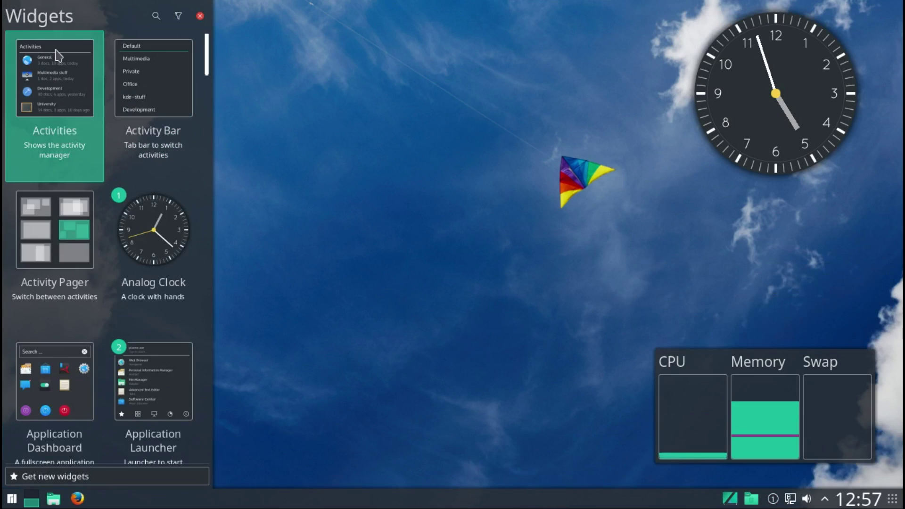
click(200, 16)
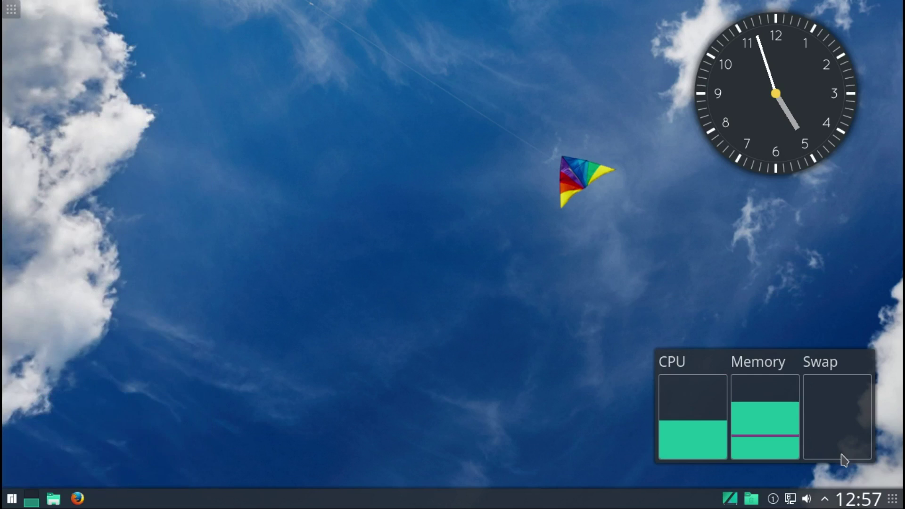
Enlarge the main panel to nearly half the screen height, and shrink it to a slightly taller than default bar.
click(897, 503)
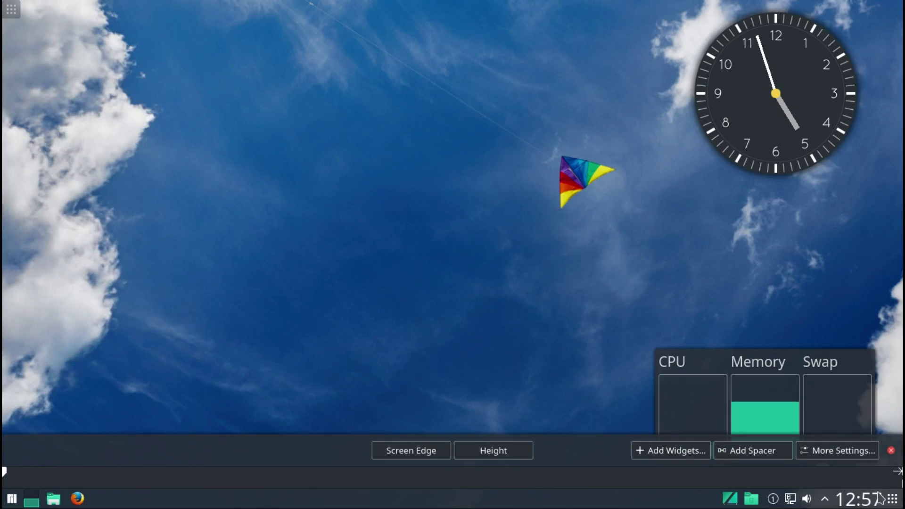
drag(499, 448, 518, 100)
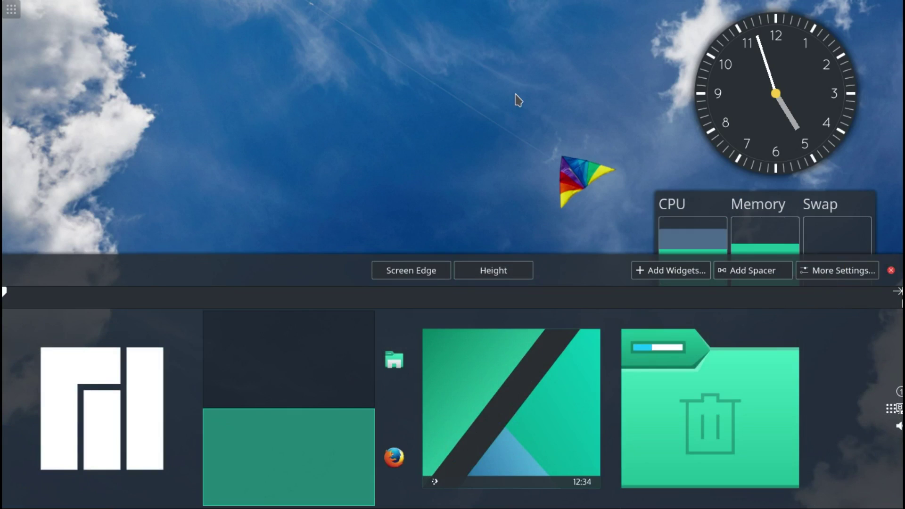
drag(502, 265, 494, 436)
Move the main panel to the top, left and right screen edges, return it to the bottom edge, and close its settings.
drag(414, 436, 471, 4)
drag(422, 68, 3, 295)
drag(65, 245, 902, 197)
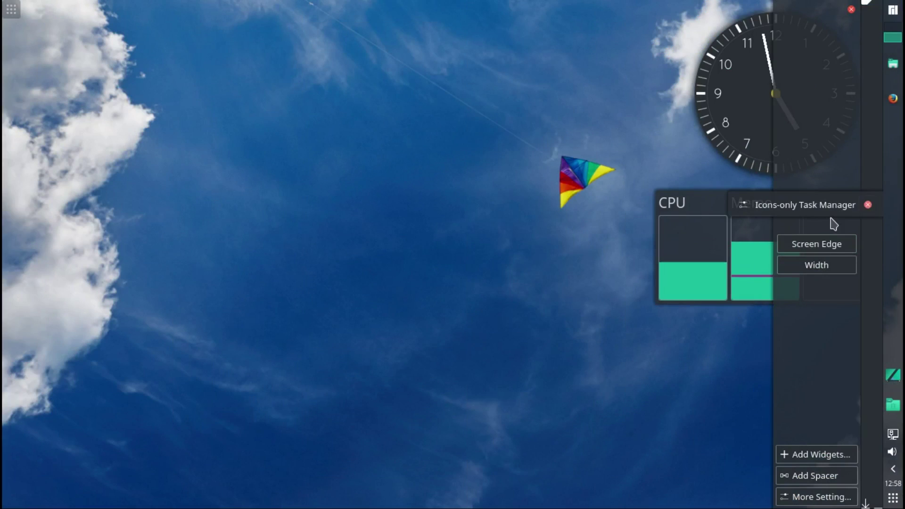
drag(824, 242, 410, 435)
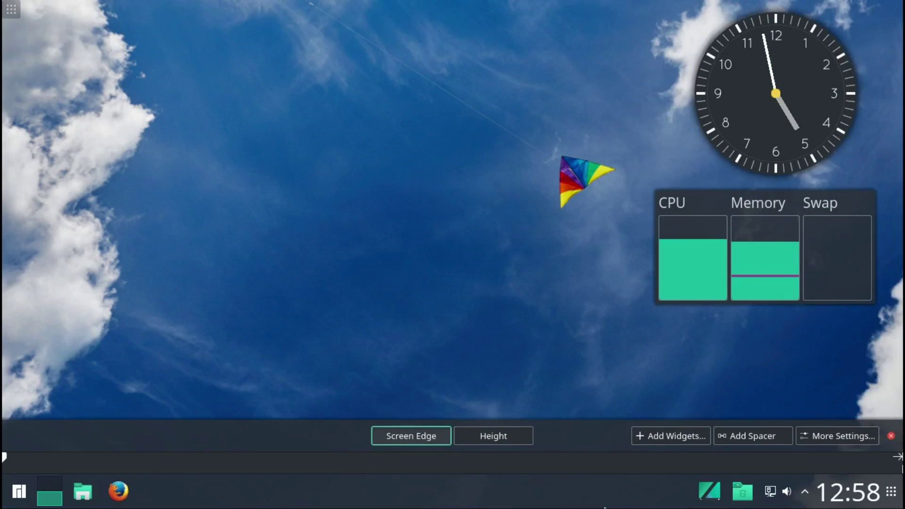
click(890, 440)
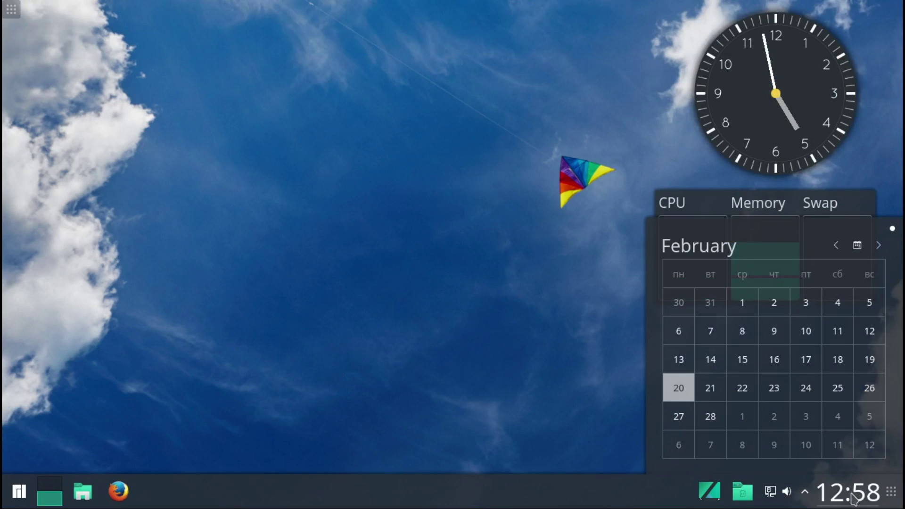
View the clock's calendar and the hidden Status & Notifications entries, closing each popup.
click(854, 499)
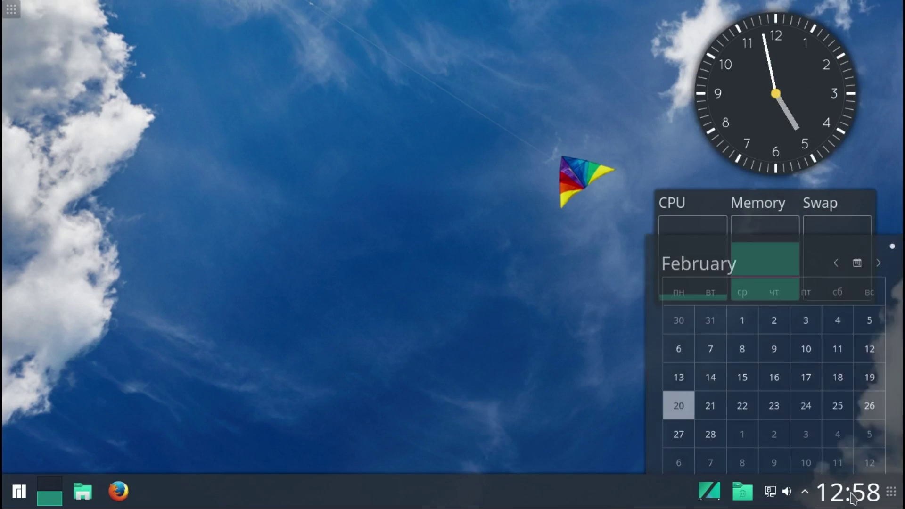
click(807, 495)
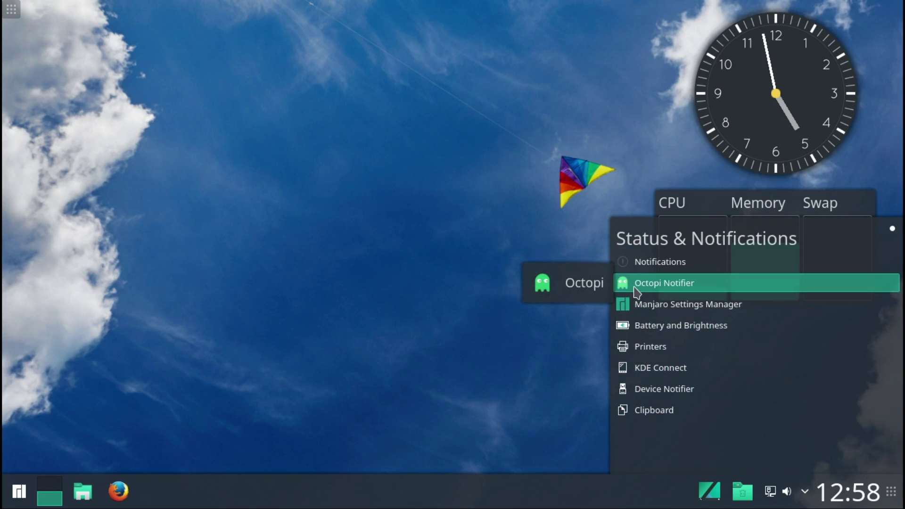
click(804, 491)
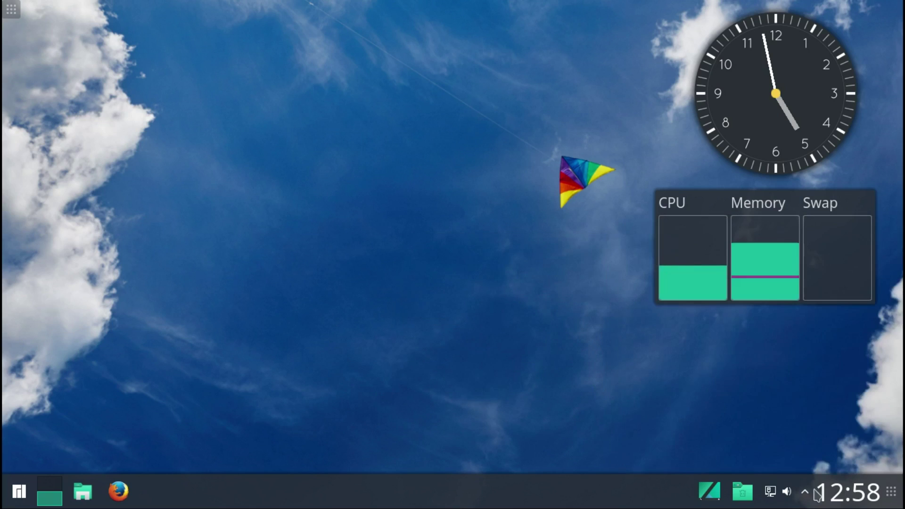
Examine the audio volume settings for devices and applications, and the active network connections.
click(789, 493)
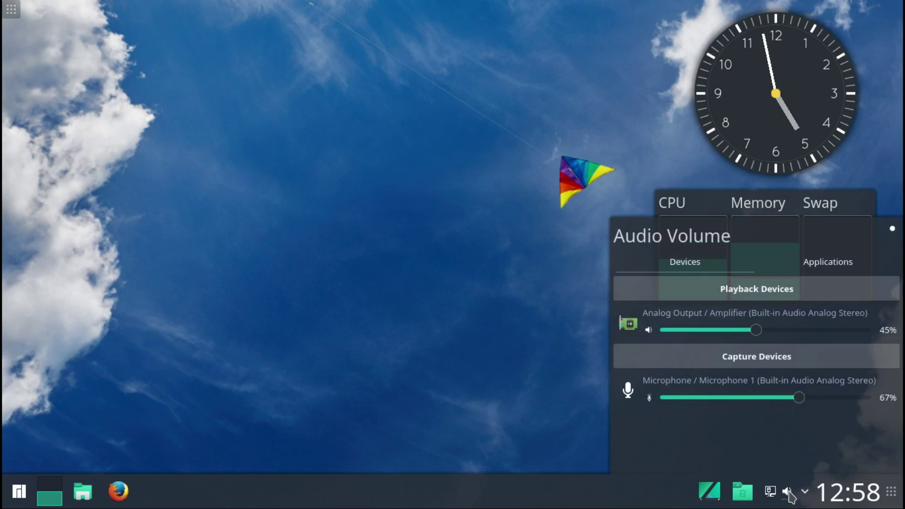
click(818, 277)
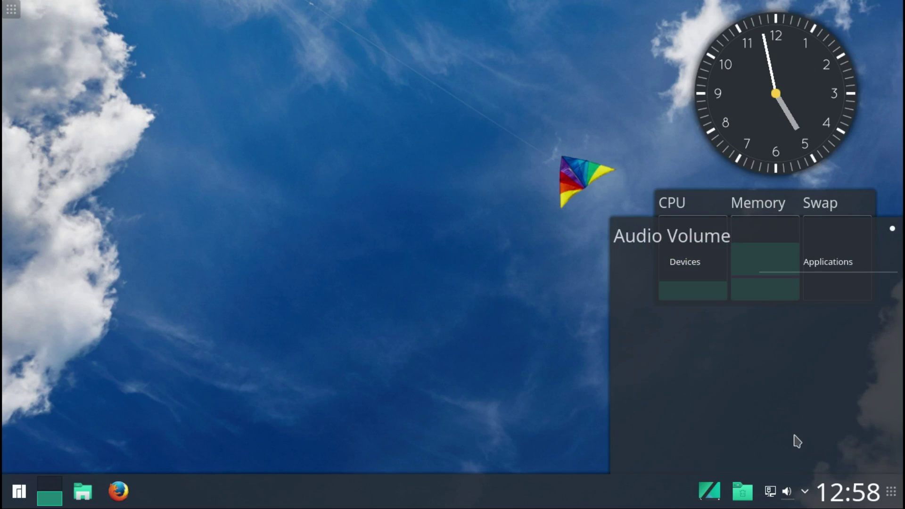
click(771, 494)
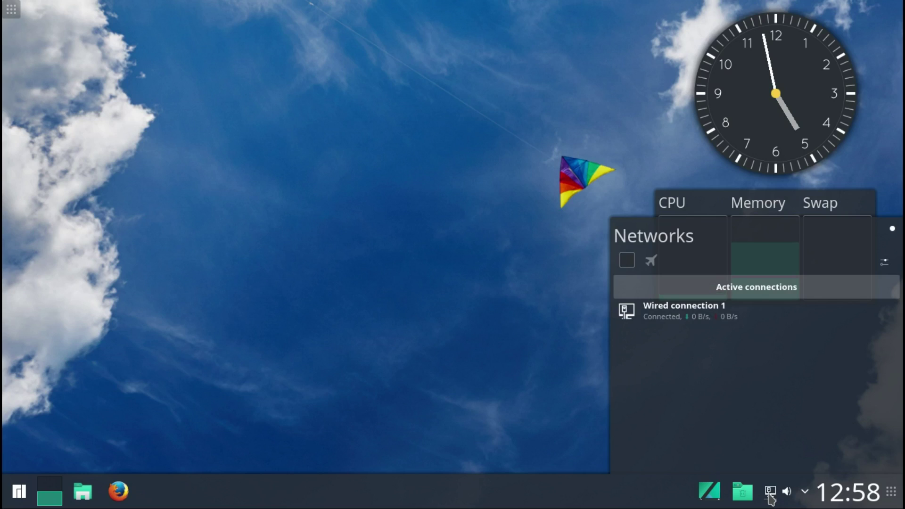
click(771, 499)
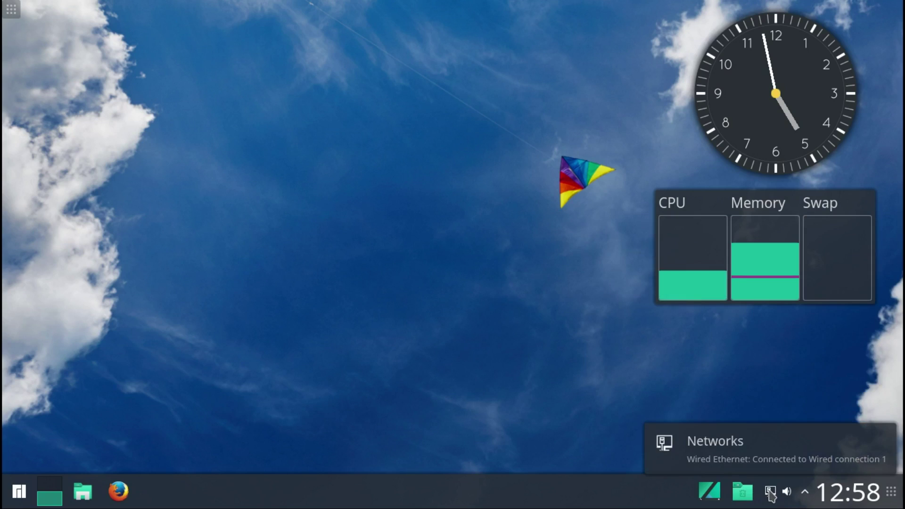
Open the Trash in Dolphin, view its general and permissions properties, and close both windows.
click(744, 496)
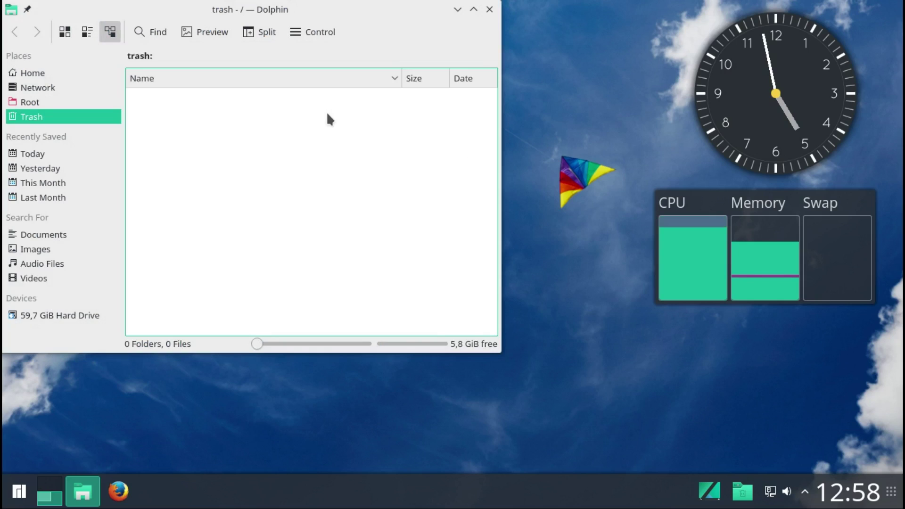
right_click(321, 150)
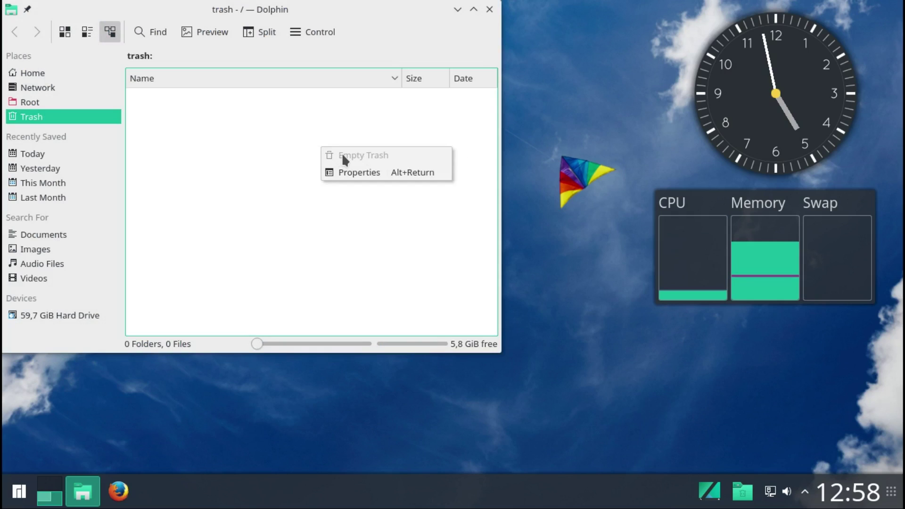
click(348, 171)
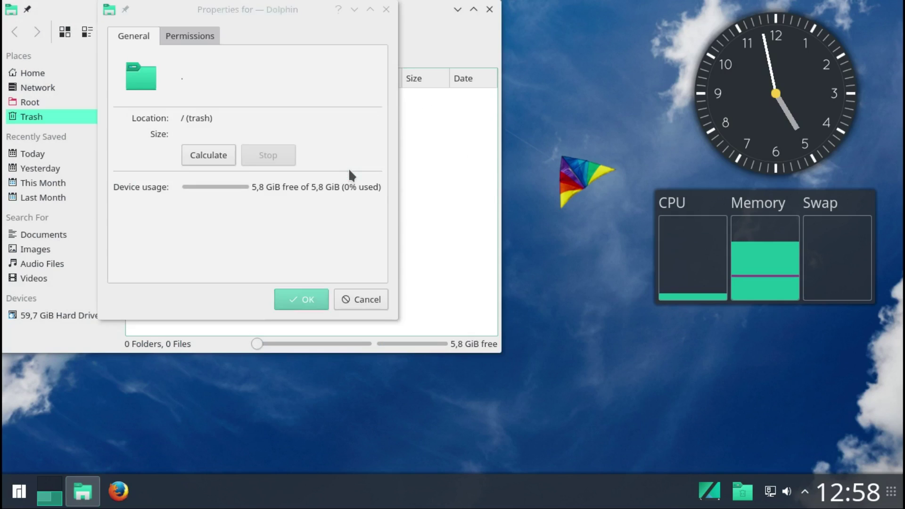
click(211, 35)
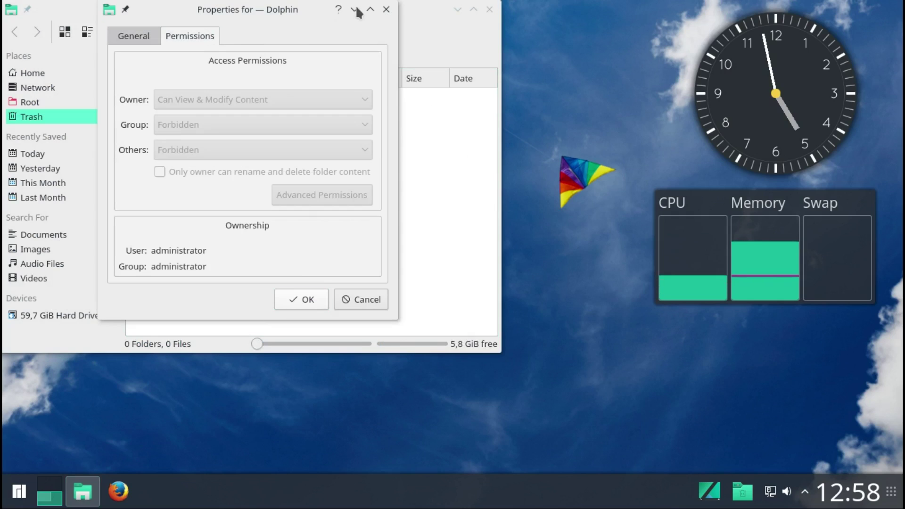
click(386, 10)
click(490, 10)
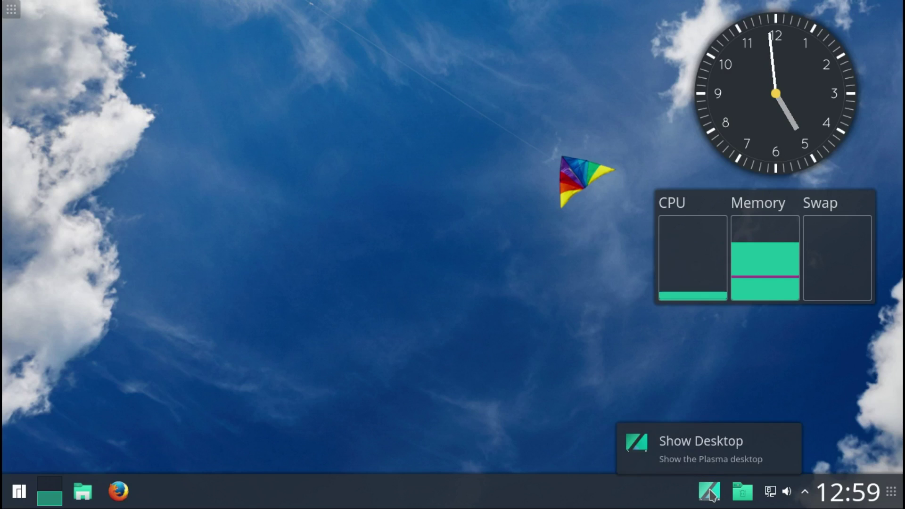
Launch Firefox from Run Command by searching for "fir".
right_click(456, 292)
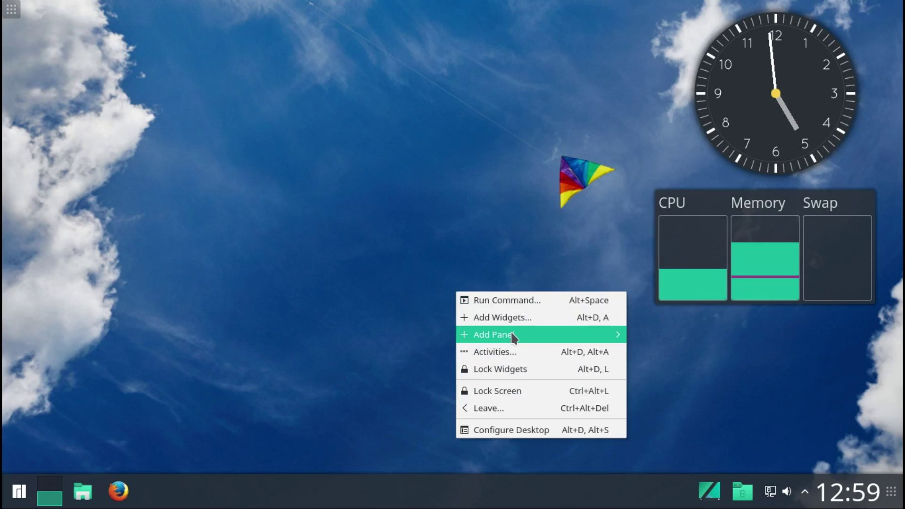
click(513, 305)
text(fir)
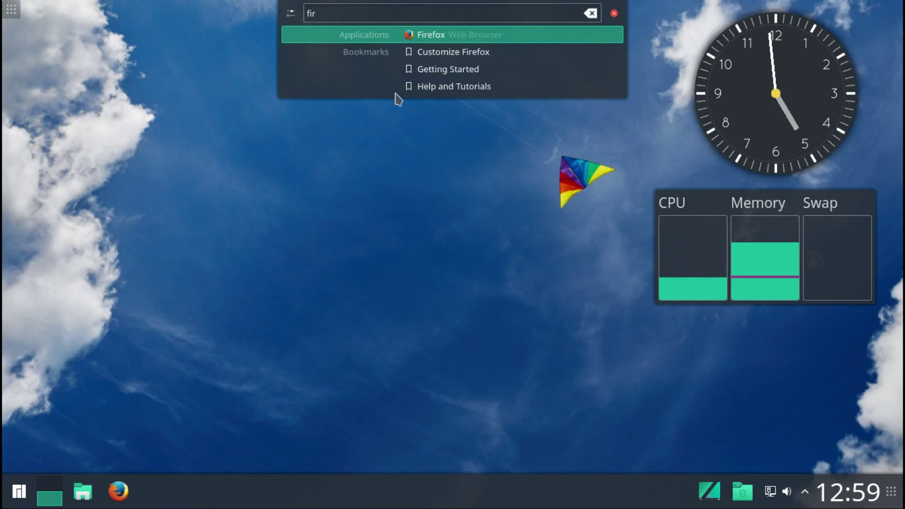
click(430, 35)
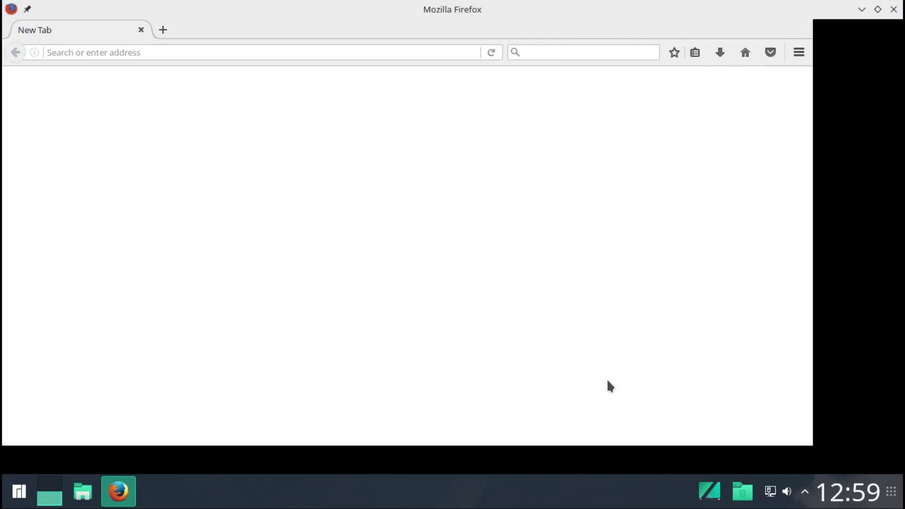
Toggle Show Desktop several times to hide and restore the Firefox window, and close Firefox.
click(712, 491)
click(715, 497)
click(711, 494)
click(712, 494)
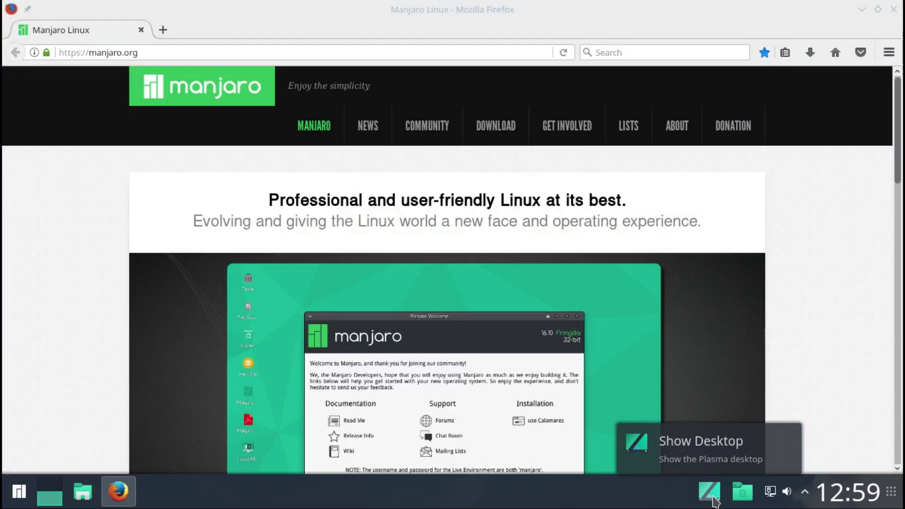
click(713, 495)
click(713, 496)
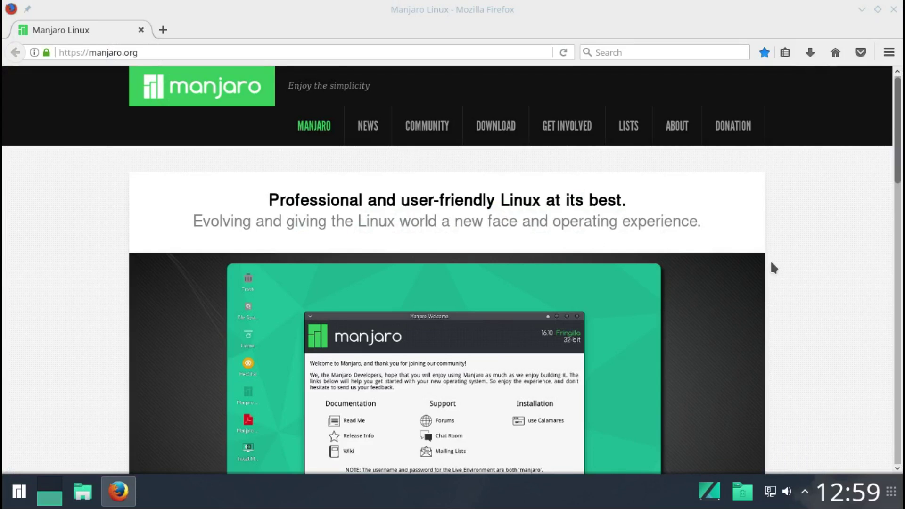
click(897, 9)
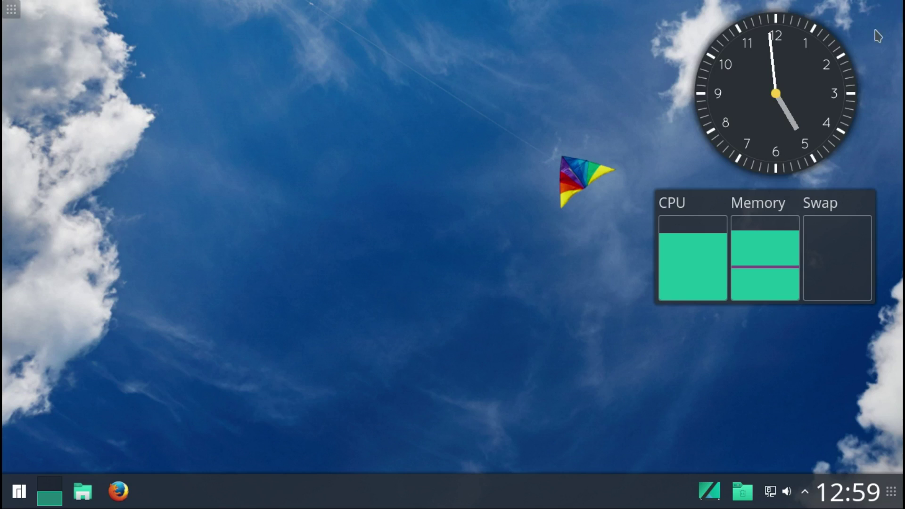
Replace the panel's Icons-only Task Manager with the Window list alternative widget.
right_click(541, 500)
mouse_move(579, 466)
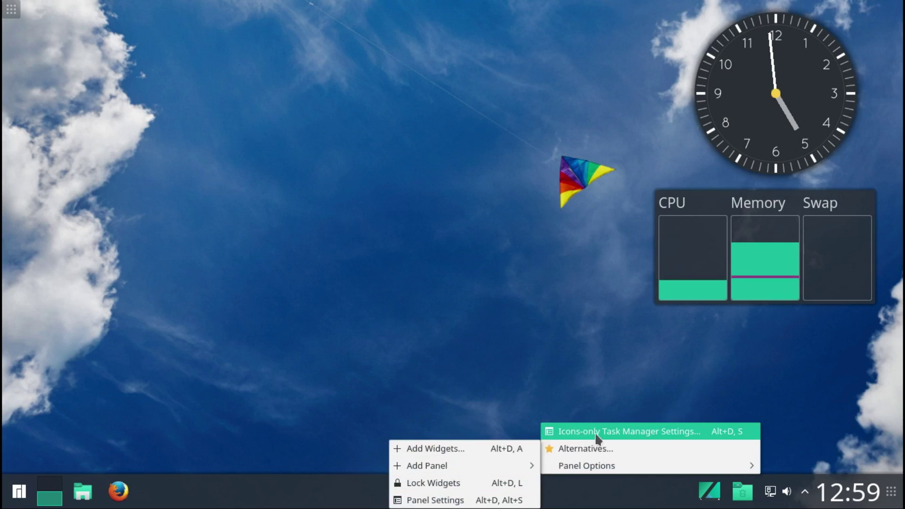
click(599, 448)
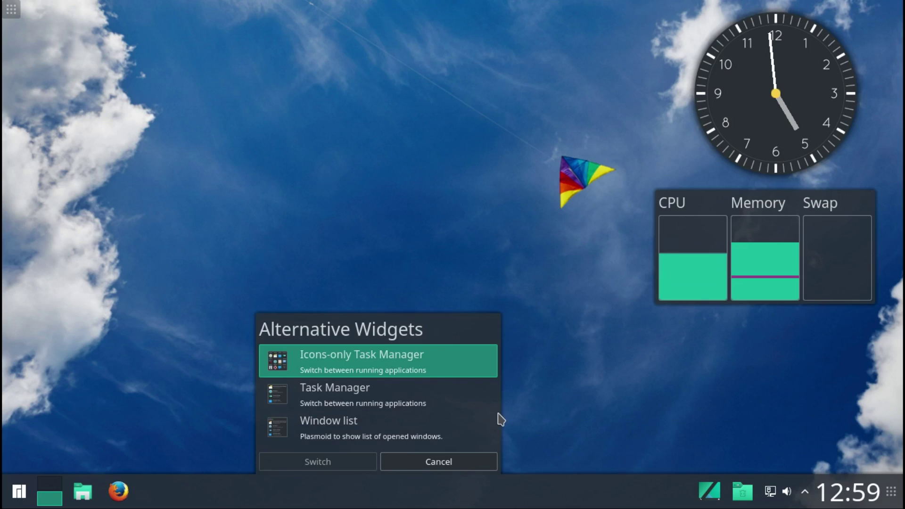
click(362, 434)
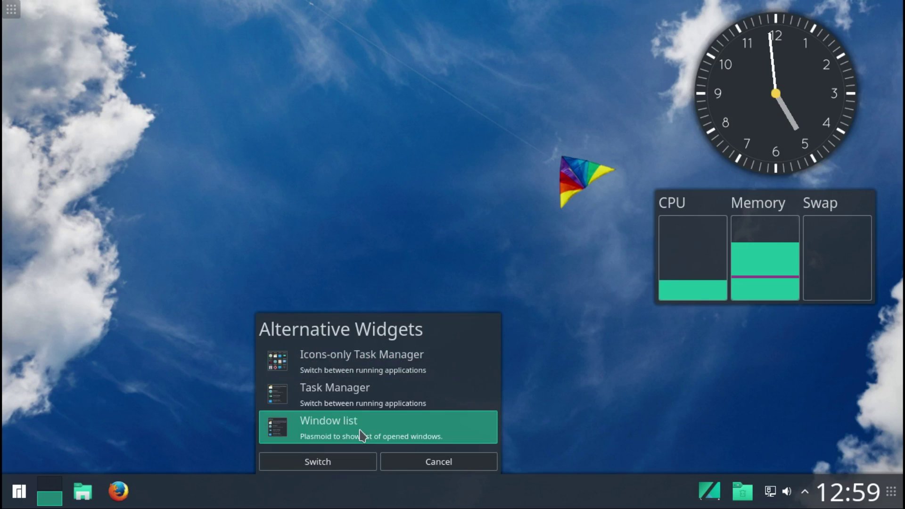
click(337, 464)
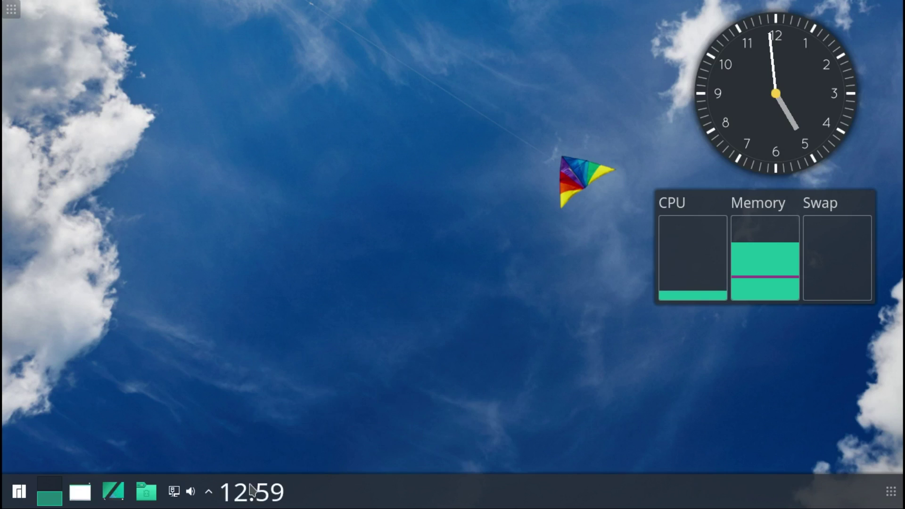
Remove the main panel from the desktop through its additional panel settings.
right_click(448, 497)
mouse_move(486, 455)
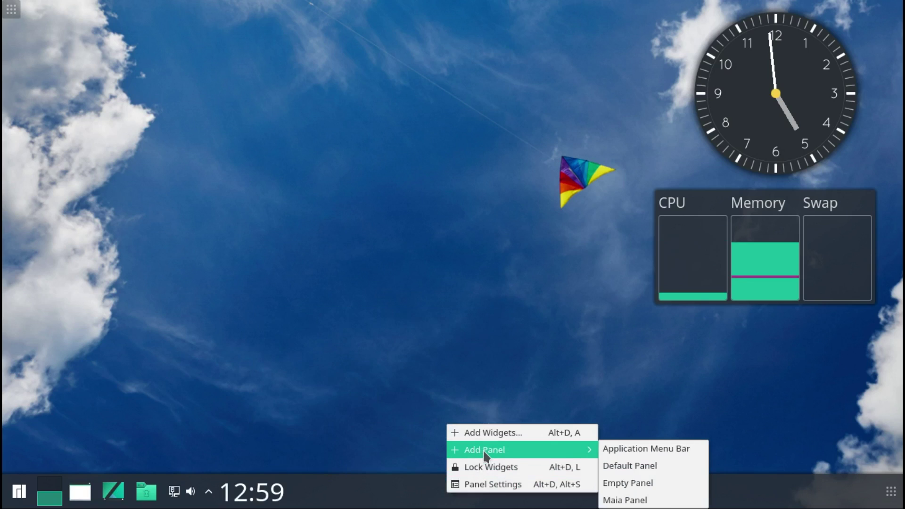
click(490, 485)
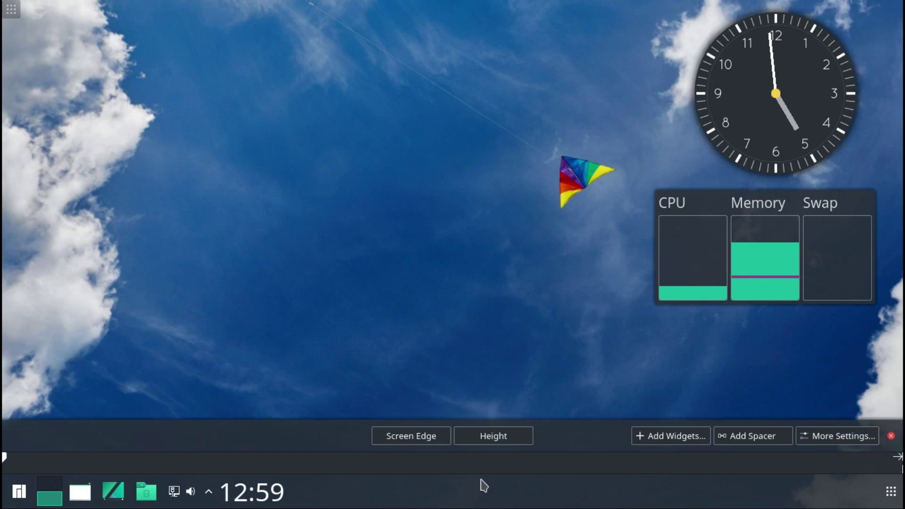
click(829, 443)
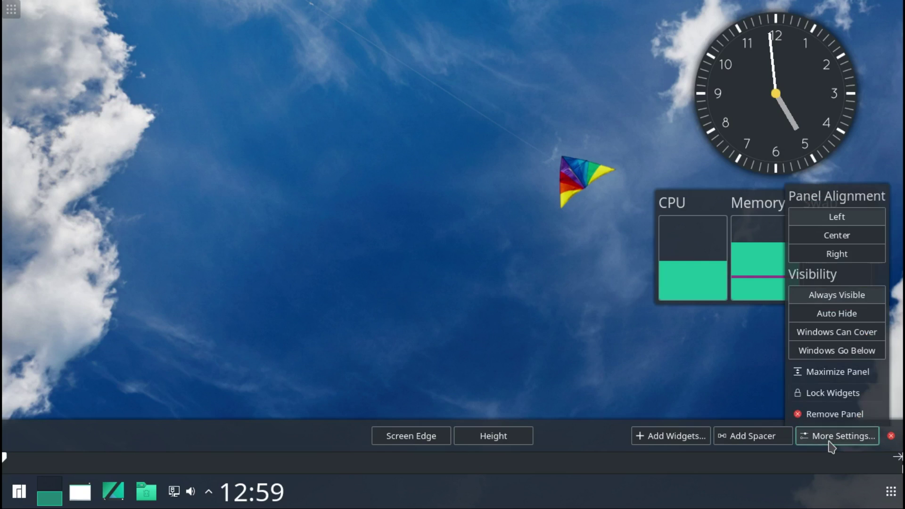
click(822, 418)
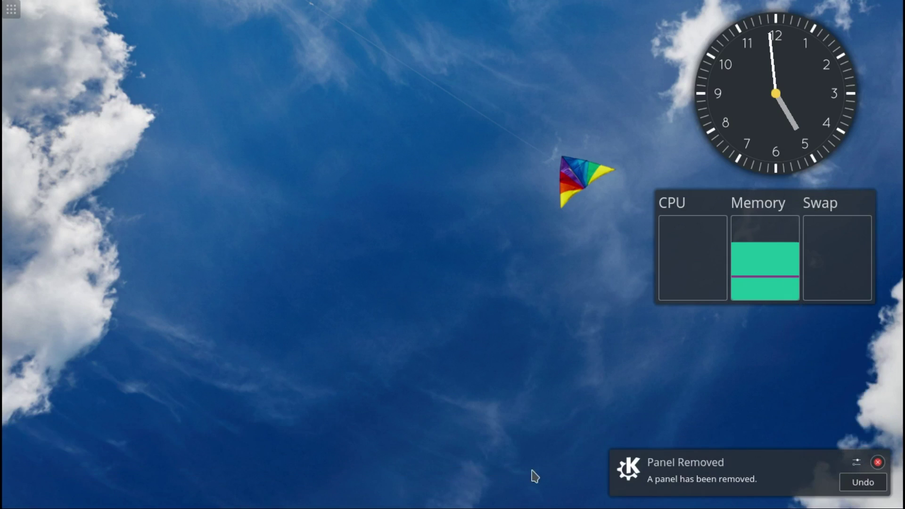
Add a Default Panel to the empty desktop.
right_click(515, 451)
mouse_move(598, 343)
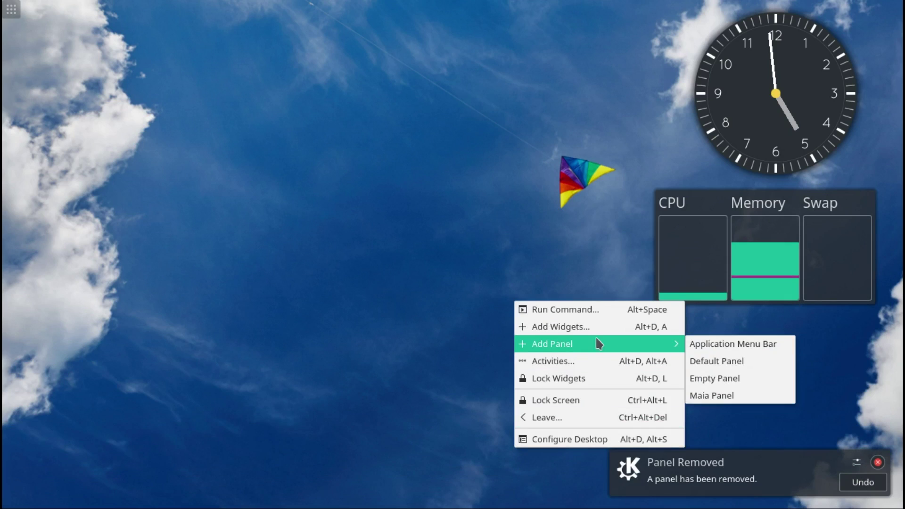
click(720, 363)
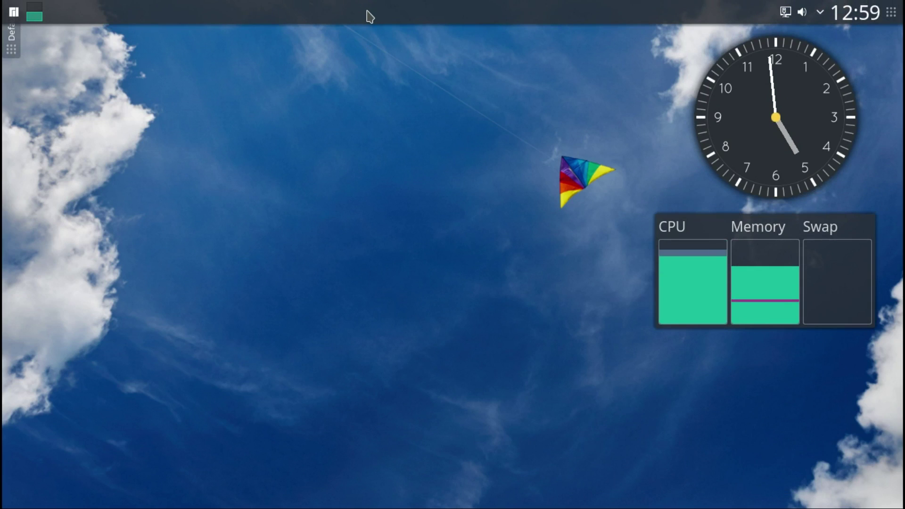
Remove the newly added default panel through its additional panel settings.
right_click(368, 15)
mouse_move(407, 70)
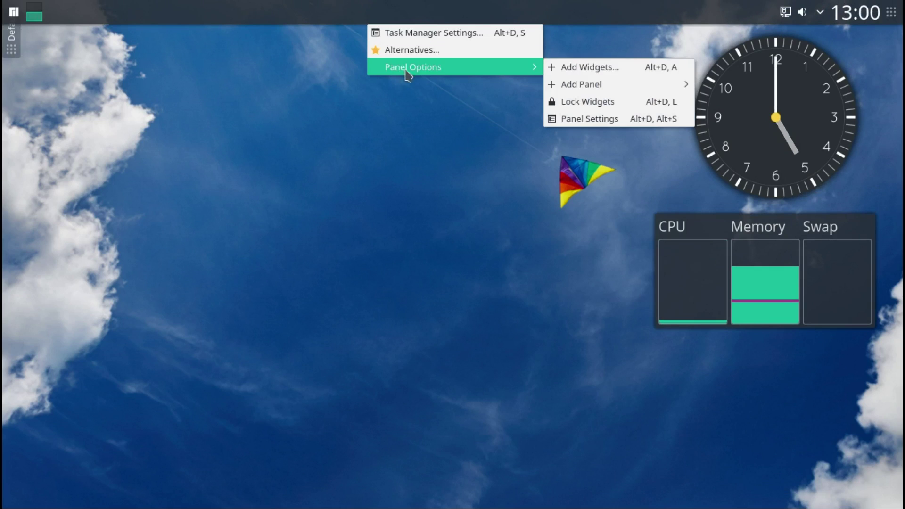
click(585, 118)
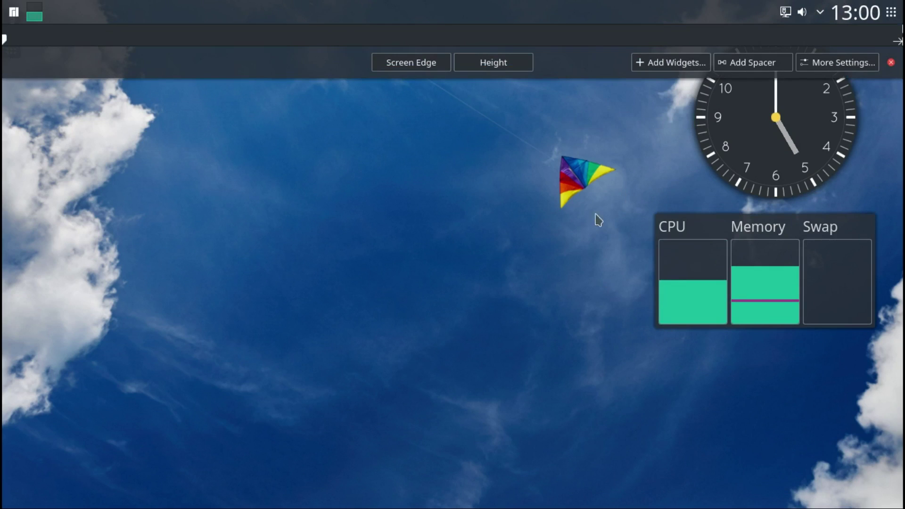
click(858, 63)
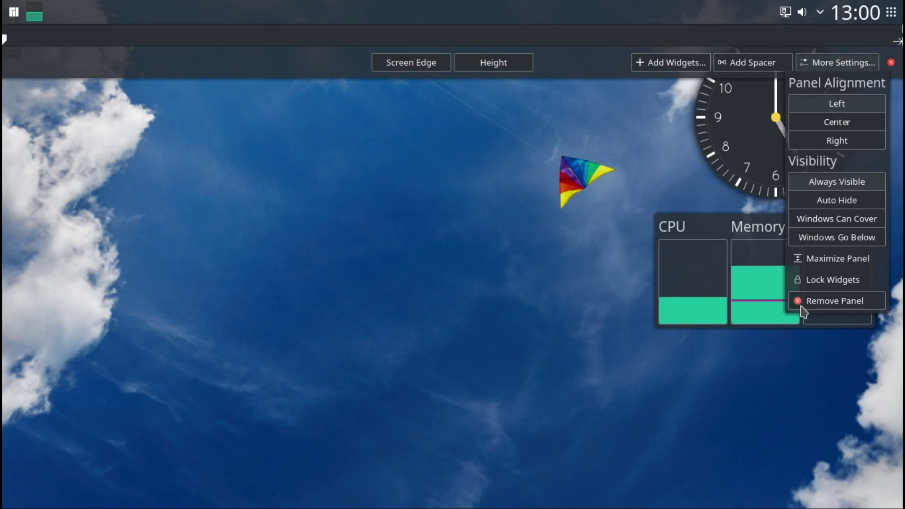
click(807, 301)
Add a Maia Panel to the desktop.
right_click(435, 260)
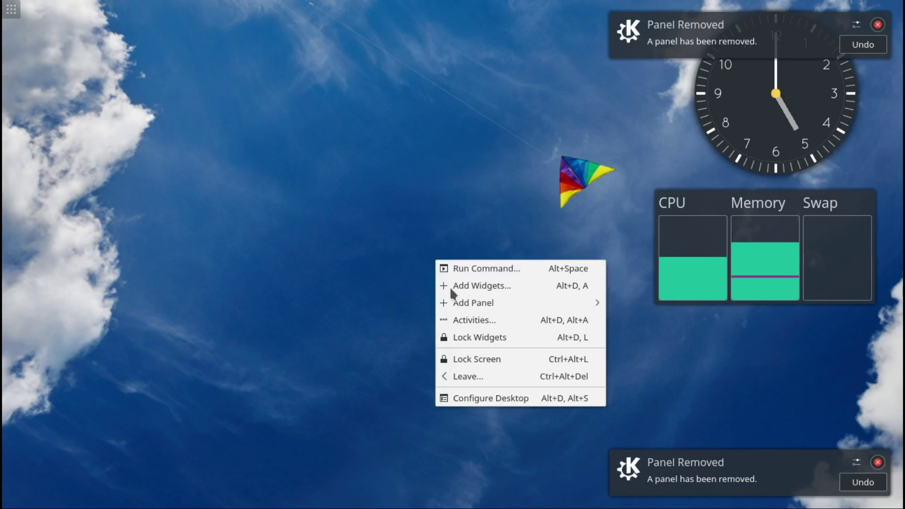
mouse_move(556, 309)
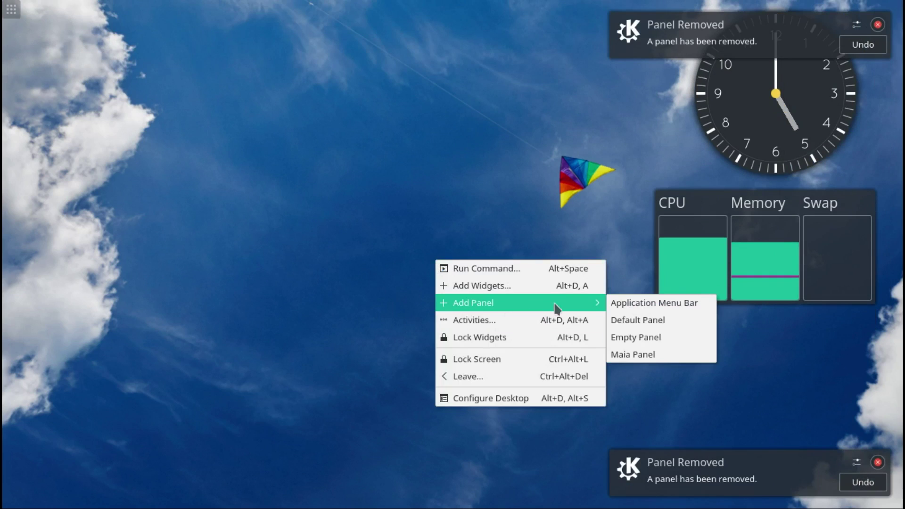
click(632, 355)
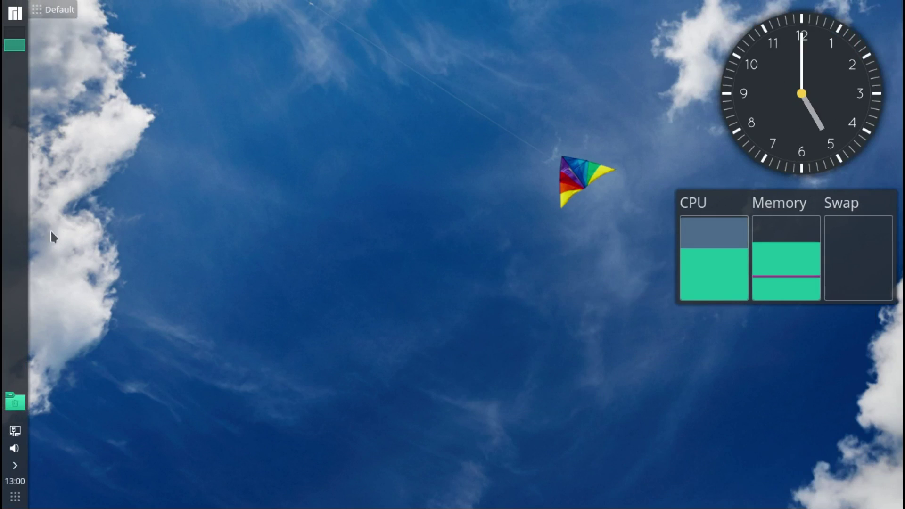
Move the Maia panel to the bottom edge of the desktop and close its panel settings.
right_click(18, 235)
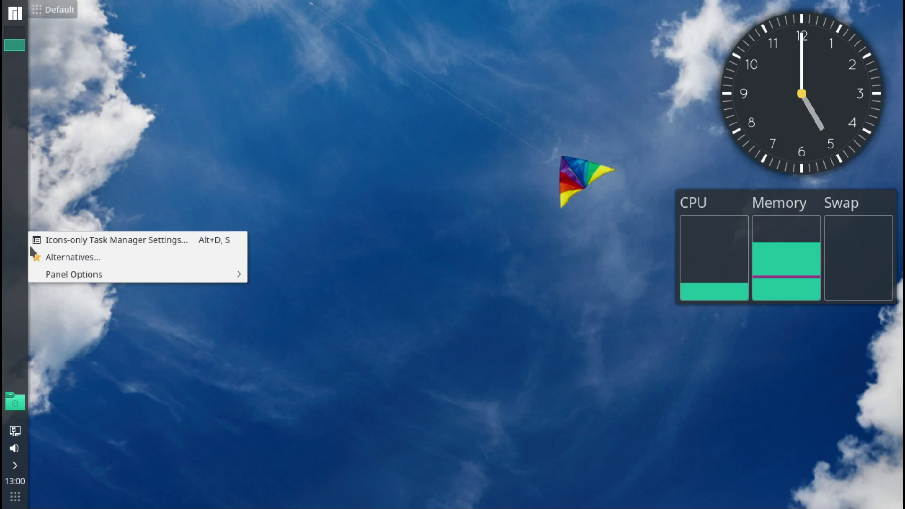
mouse_move(119, 275)
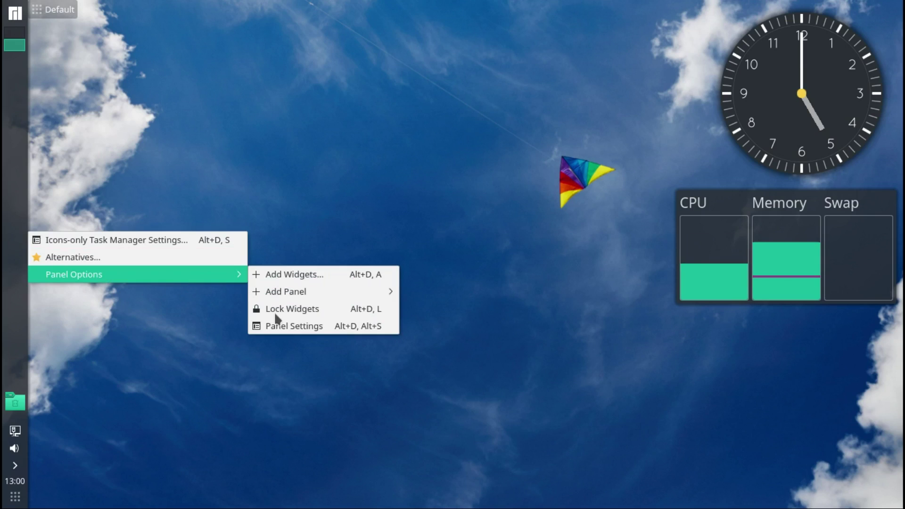
click(283, 328)
drag(100, 250, 301, 480)
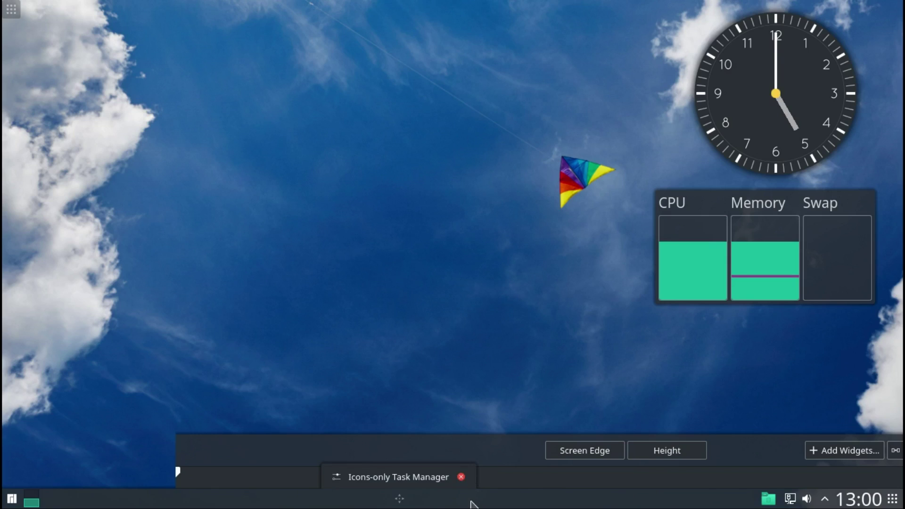
click(229, 342)
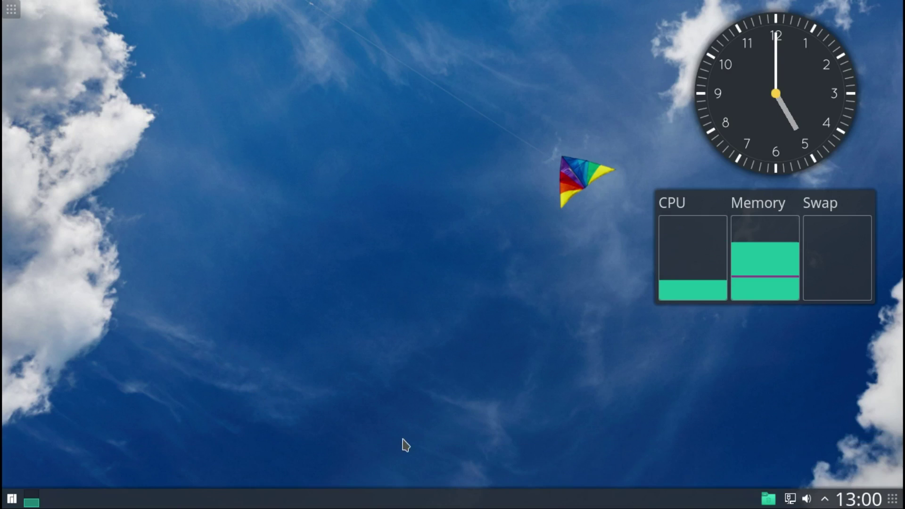
Switch the panel's Icons-only Task Manager to the Task Manager alternative widget.
right_click(314, 496)
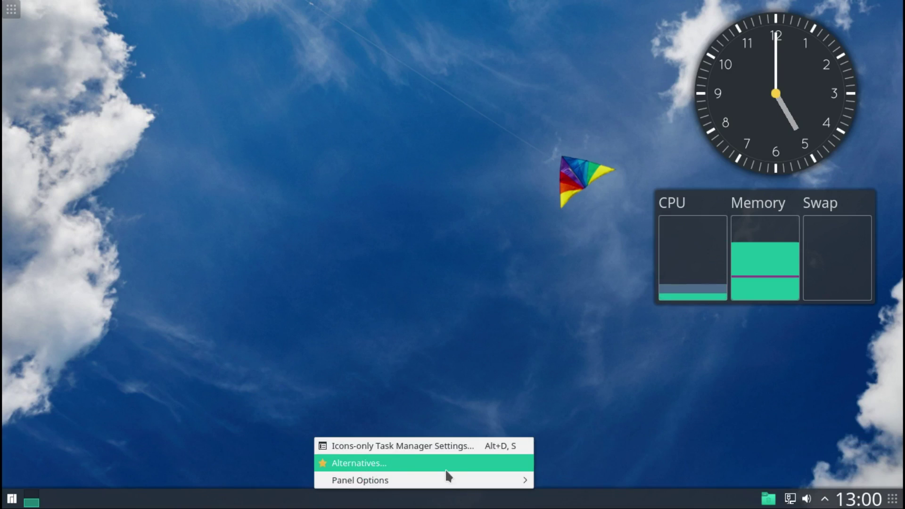
click(486, 463)
click(395, 416)
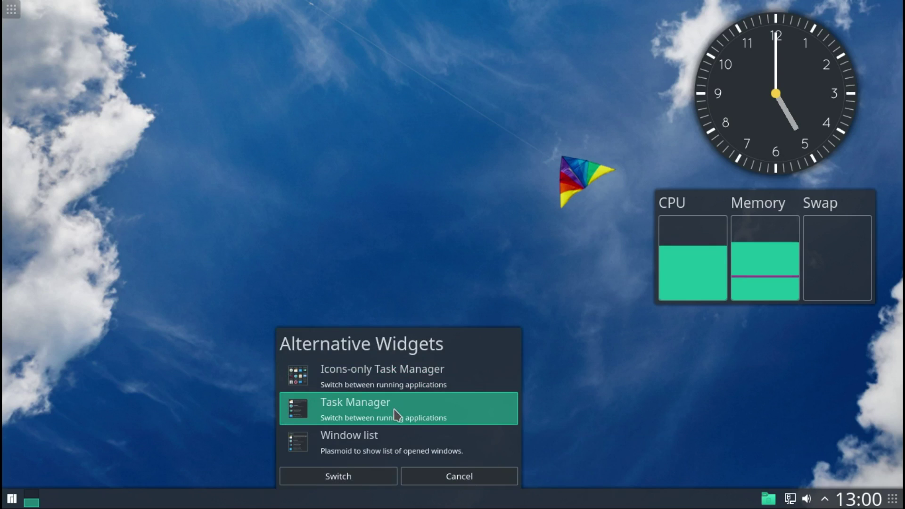
click(358, 475)
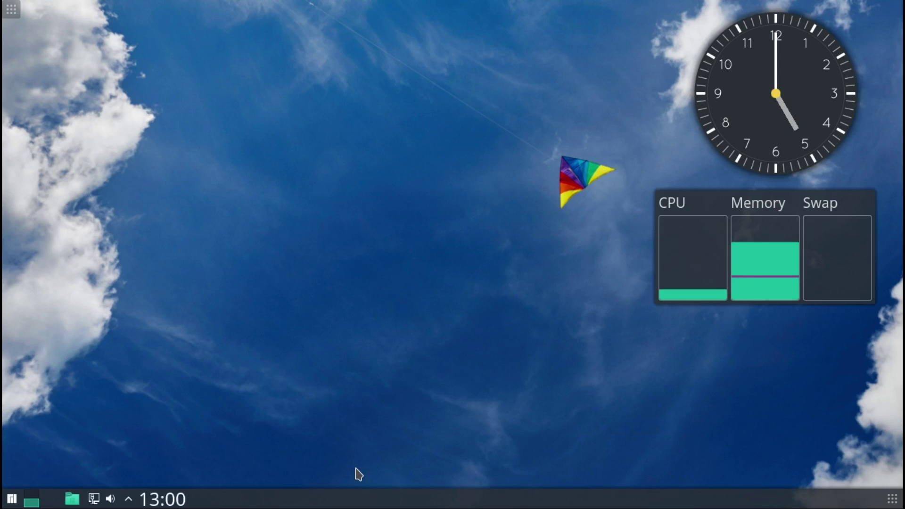
Switch the panel's Task Manager back to the Icons-only Task Manager alternative.
right_click(370, 507)
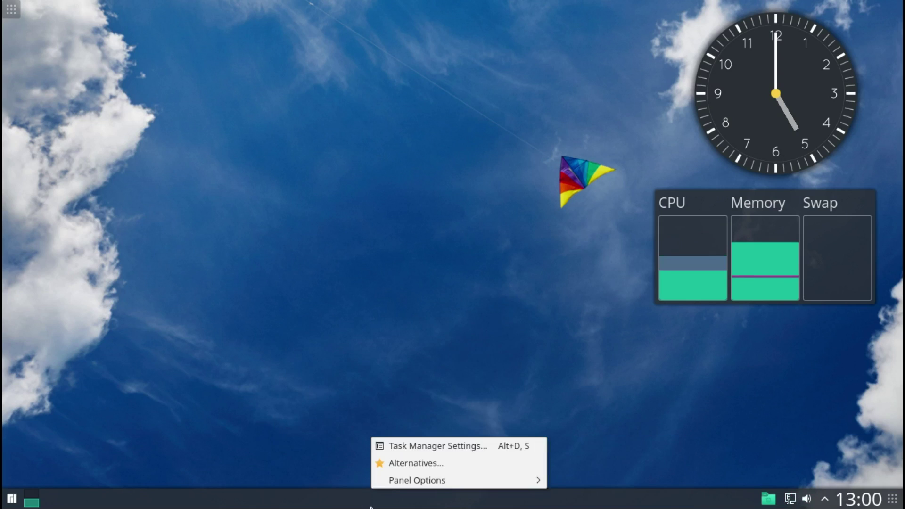
click(538, 465)
click(426, 385)
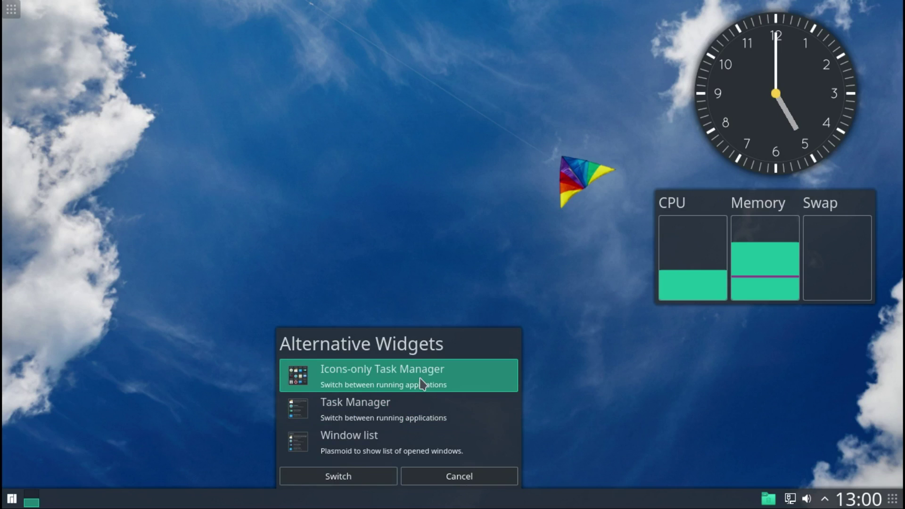
click(342, 478)
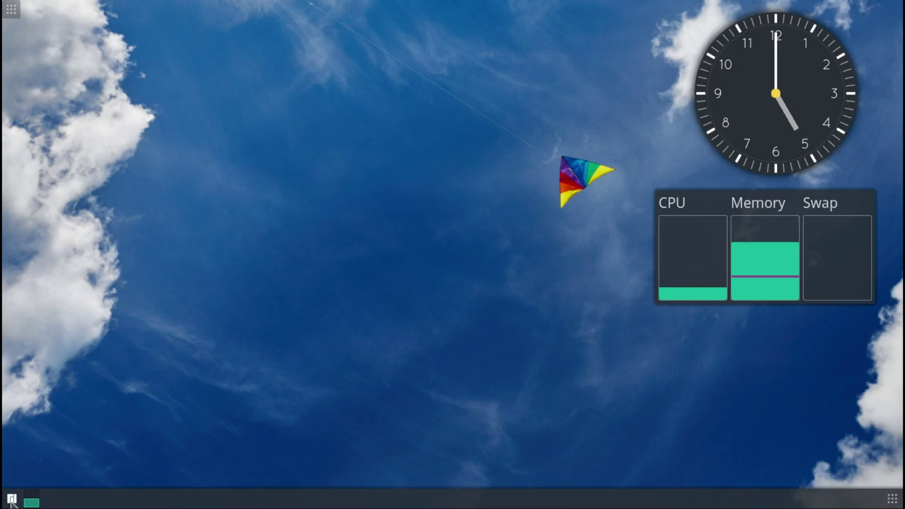
click(12, 499)
click(12, 500)
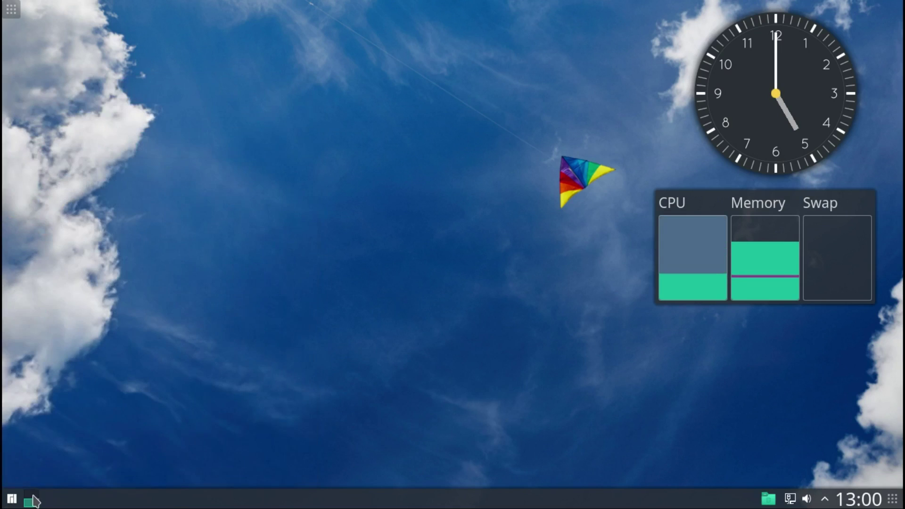
Review the General and Keyboard shortcuts pages of the Icons-only Task Manager settings, and close them.
right_click(293, 503)
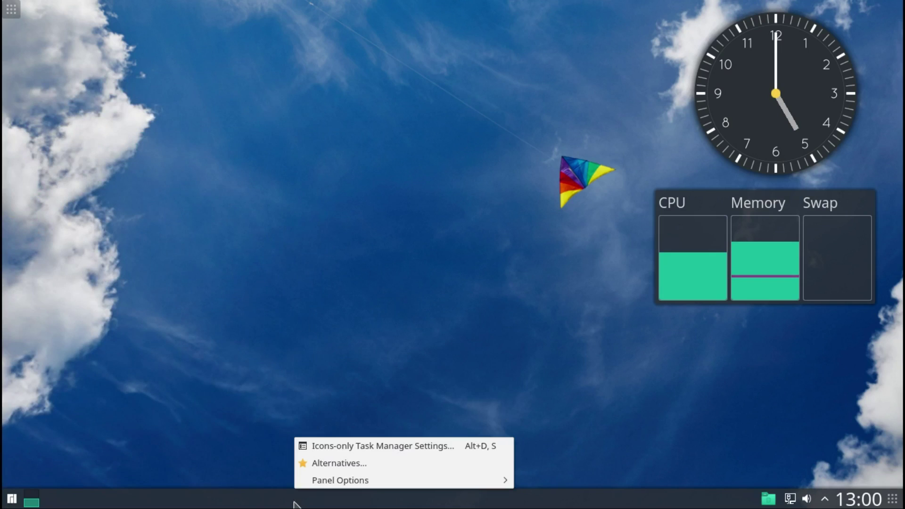
click(340, 447)
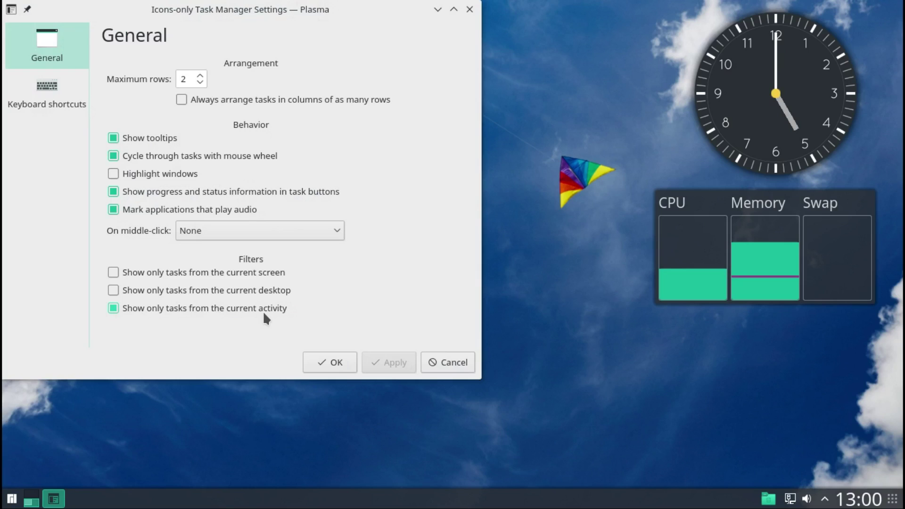
click(57, 92)
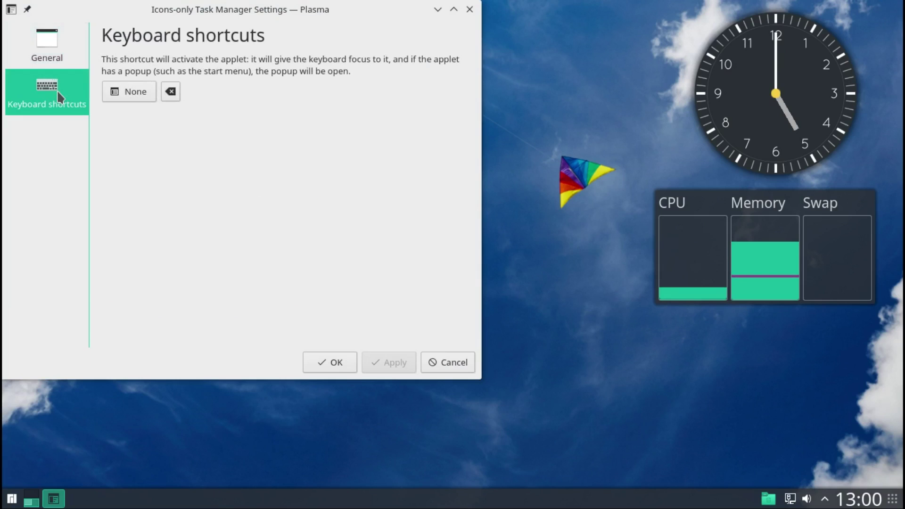
click(468, 8)
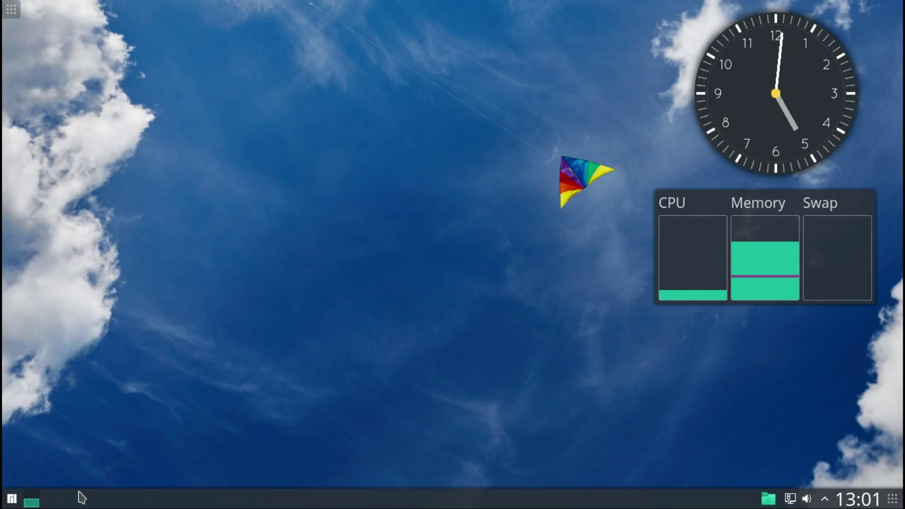
Launch System Settings from the application launcher, and view the Hardware Configuration module before returning to the overview.
click(12, 498)
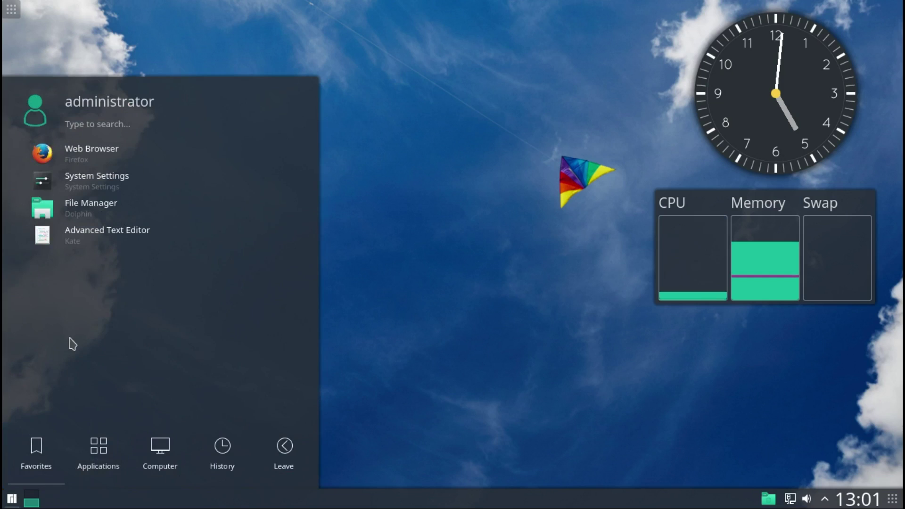
click(77, 181)
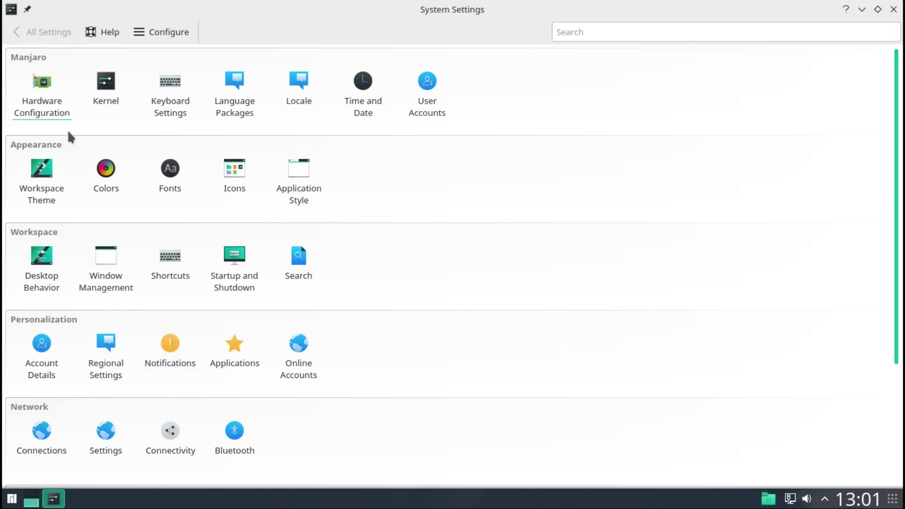
click(50, 105)
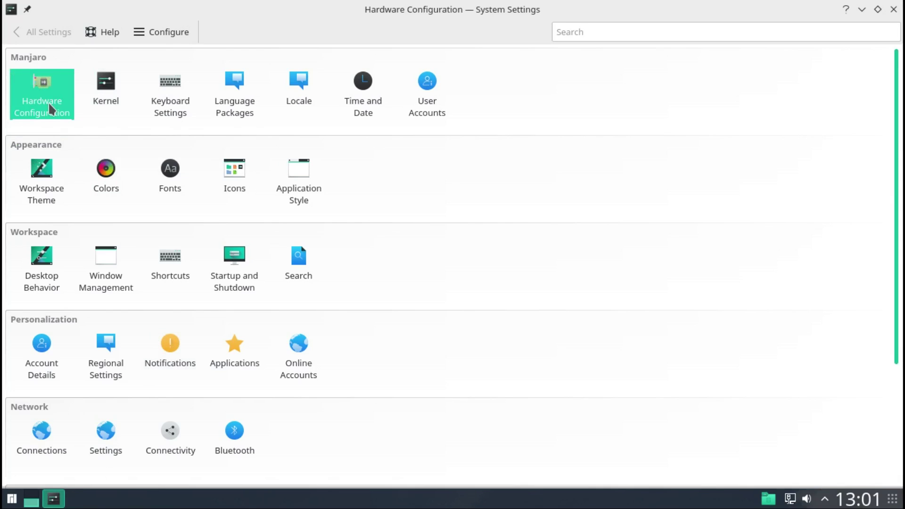
click(18, 30)
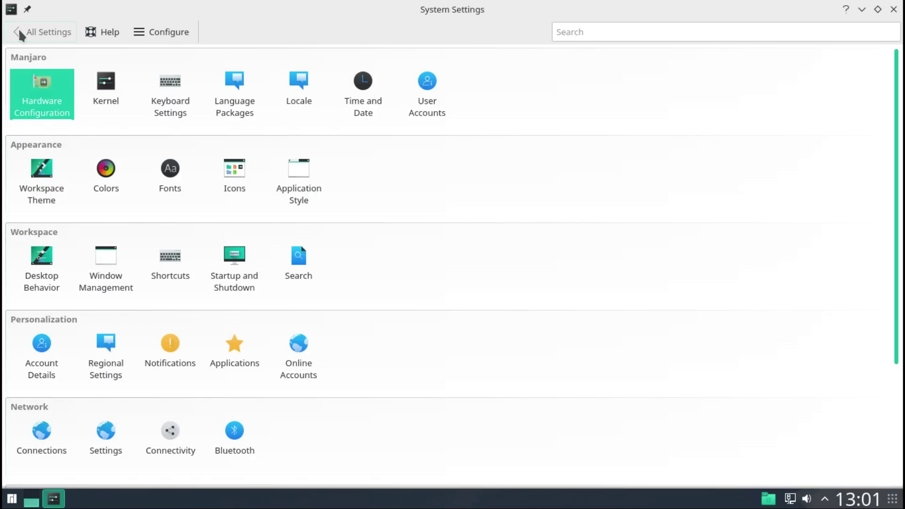
Look through the Kernel and Keyboard Settings modules, returning to the settings overview after each.
click(102, 90)
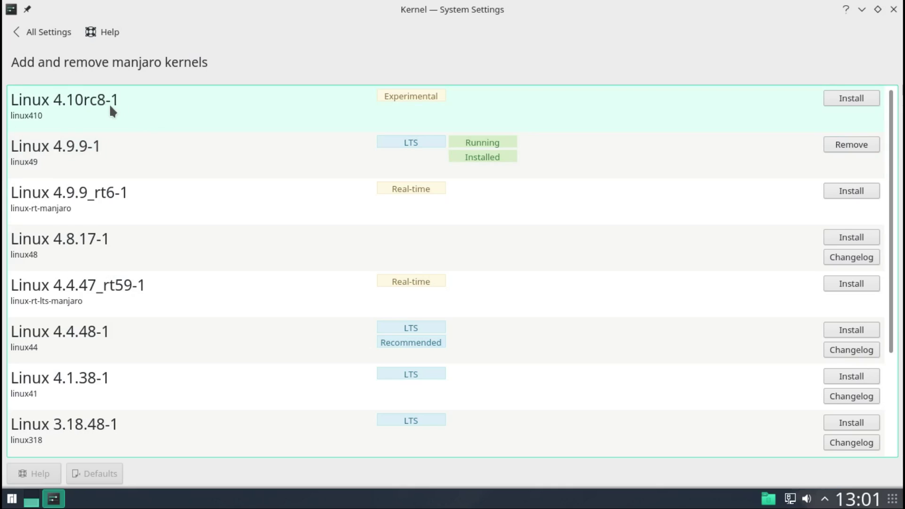
click(25, 31)
click(177, 92)
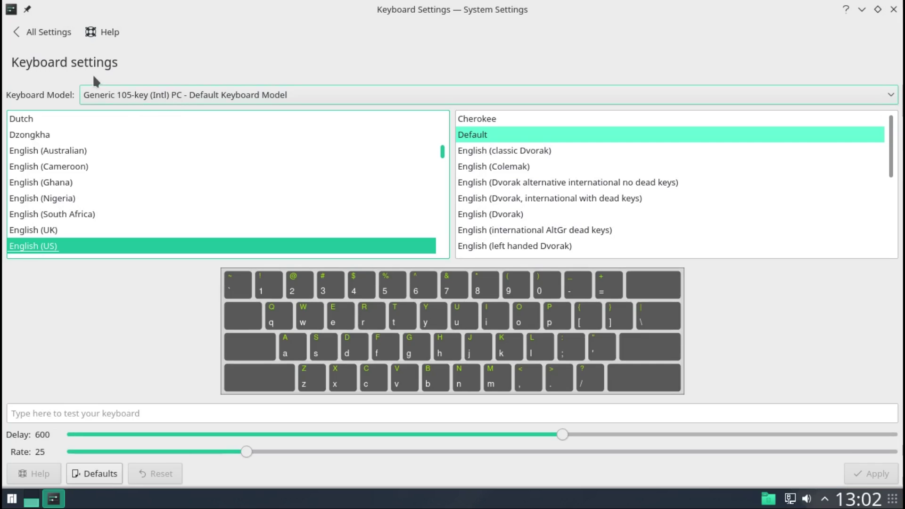
click(28, 38)
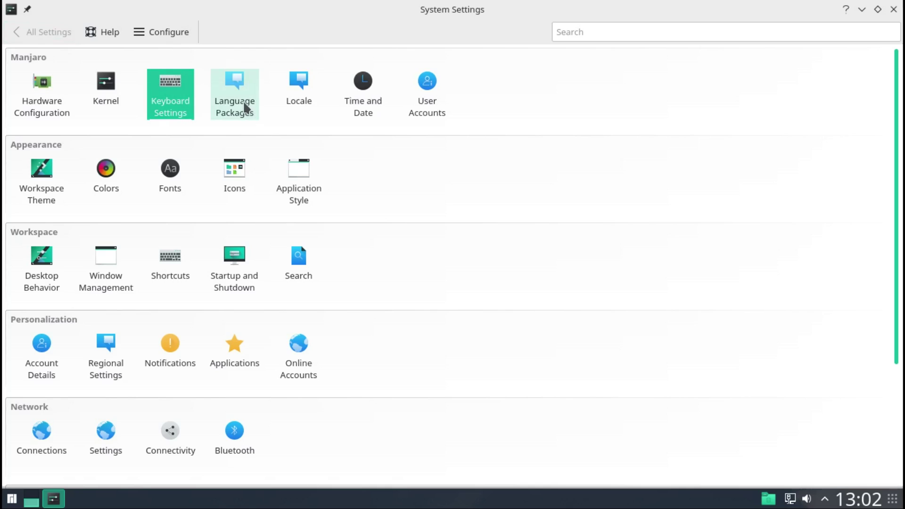
View the available and installed language packages, and return to the settings overview.
click(244, 105)
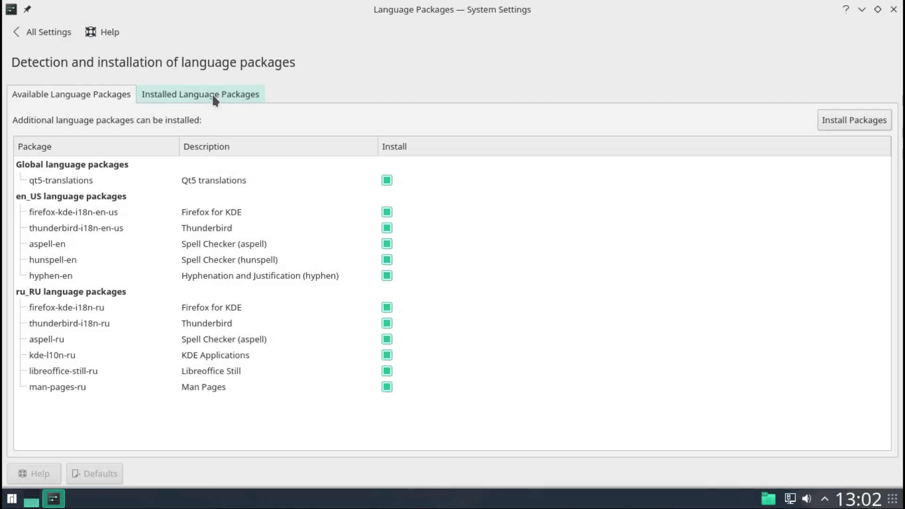
click(213, 96)
click(16, 35)
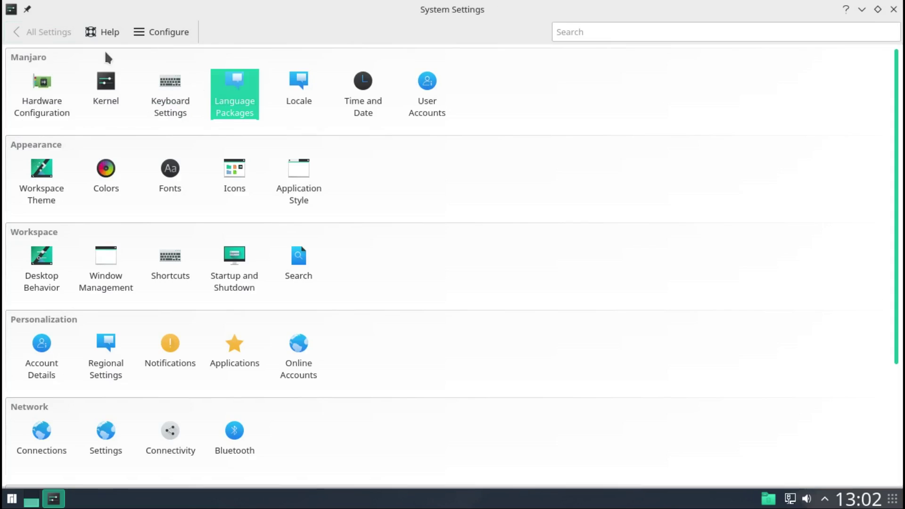
Make the ru_RU.UTF-8 system locale the choice for display language and formats, and show the detailed locale settings.
click(297, 91)
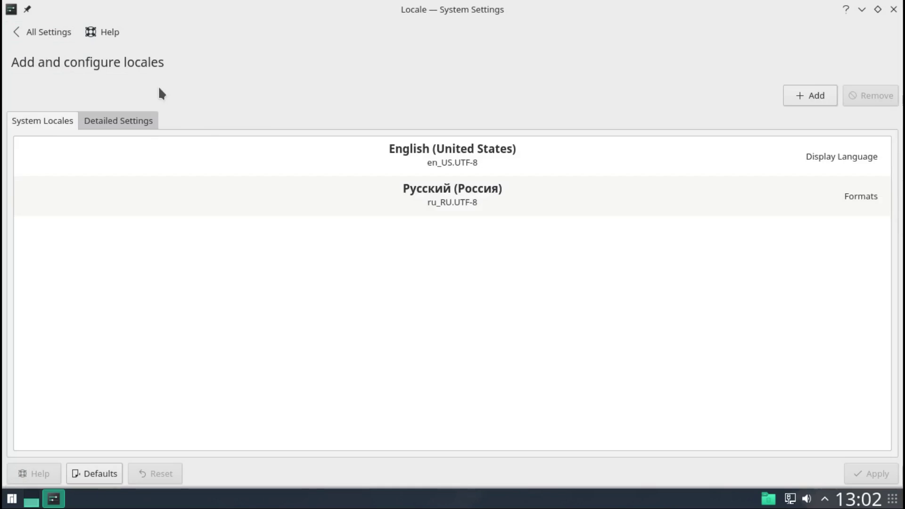
click(519, 197)
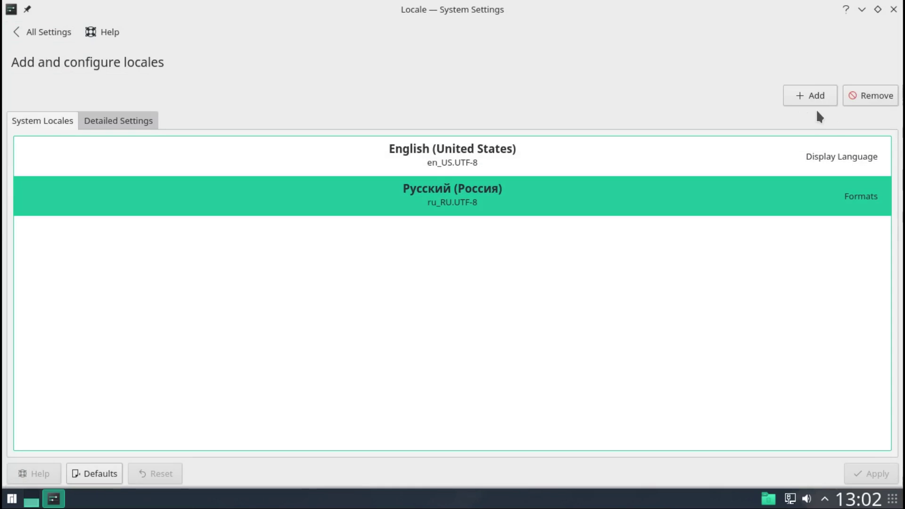
double_click(447, 193)
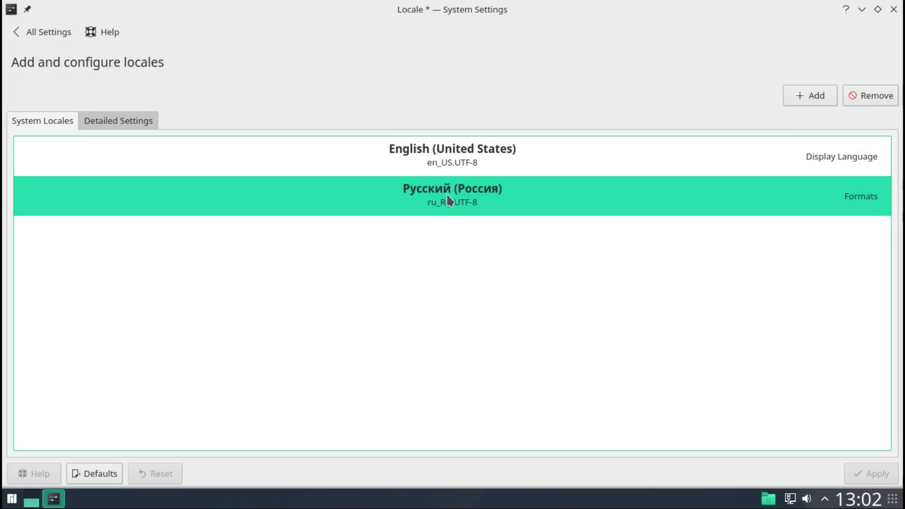
click(113, 115)
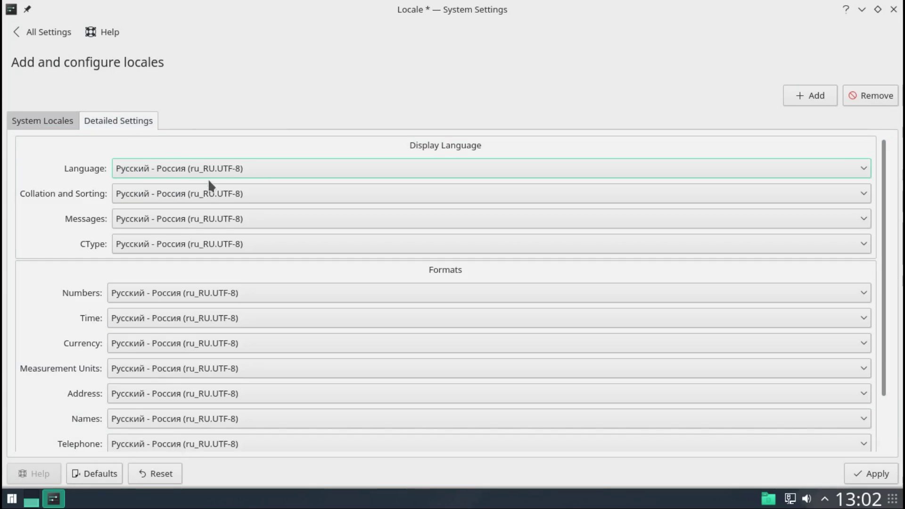
Apply the changed locale settings using Русский - Россия (ru_RU.UTF-8), and authorize saving them with the account password.
click(262, 165)
click(264, 164)
click(45, 33)
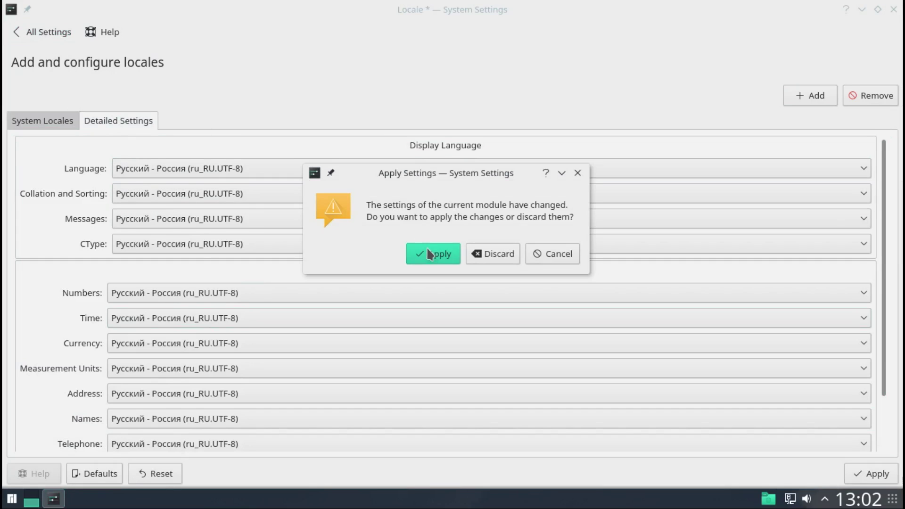
click(429, 252)
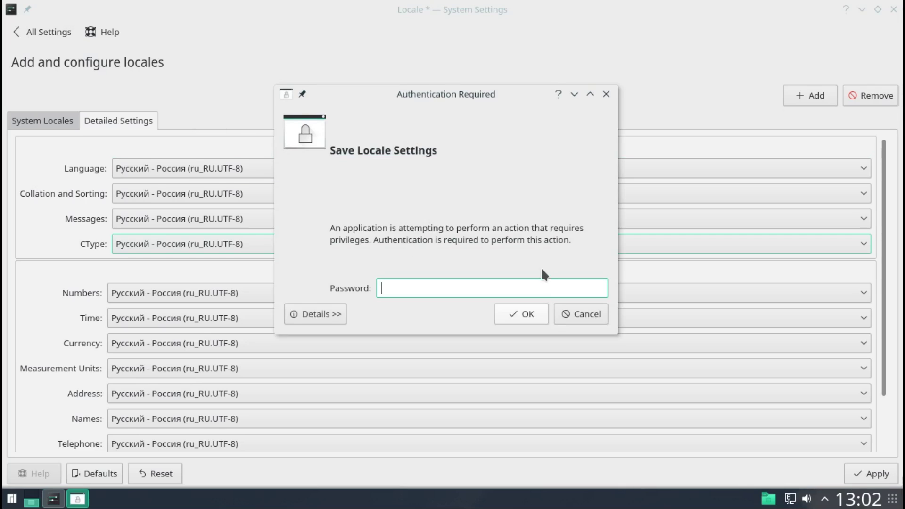
text(******)
key(Return)
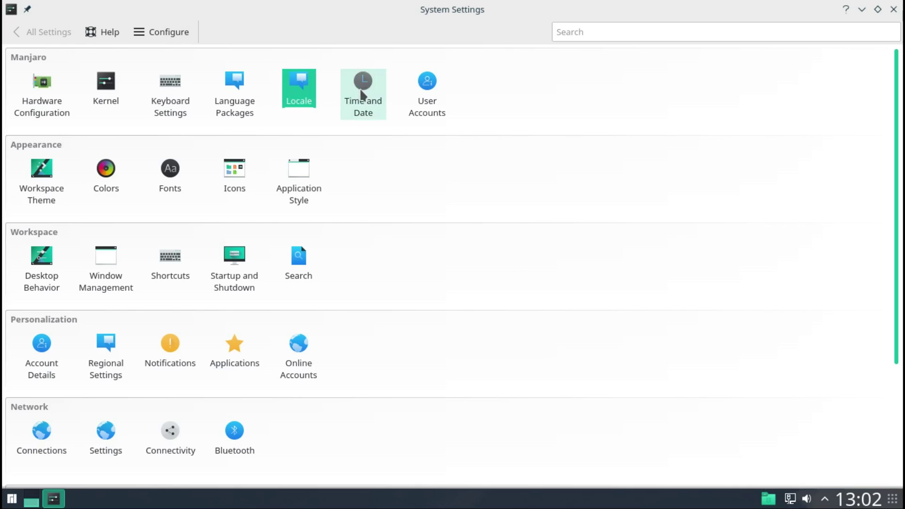
Examine the time and date configuration and the form for adding a user account, without creating a user.
click(362, 92)
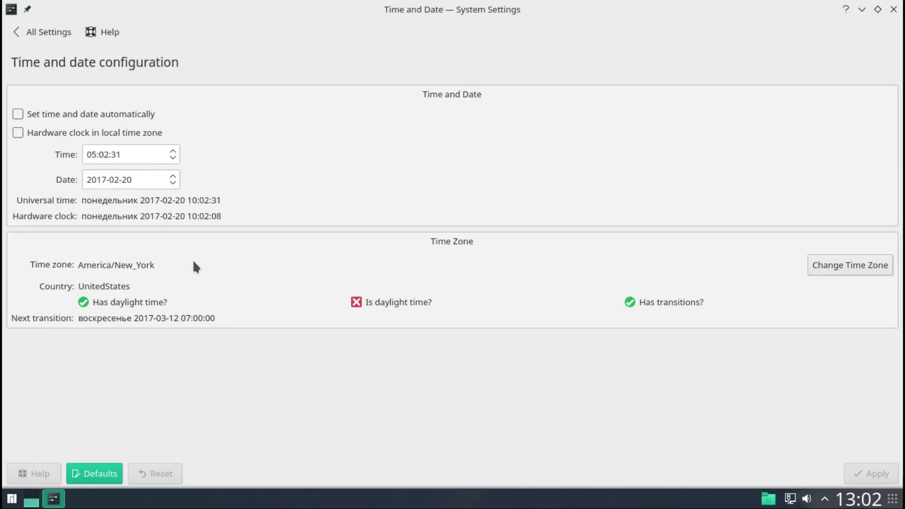
click(19, 29)
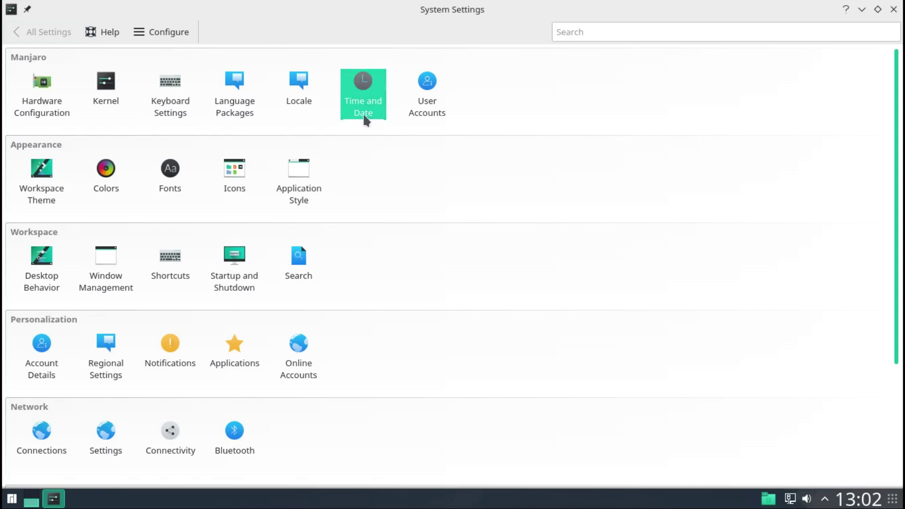
click(425, 105)
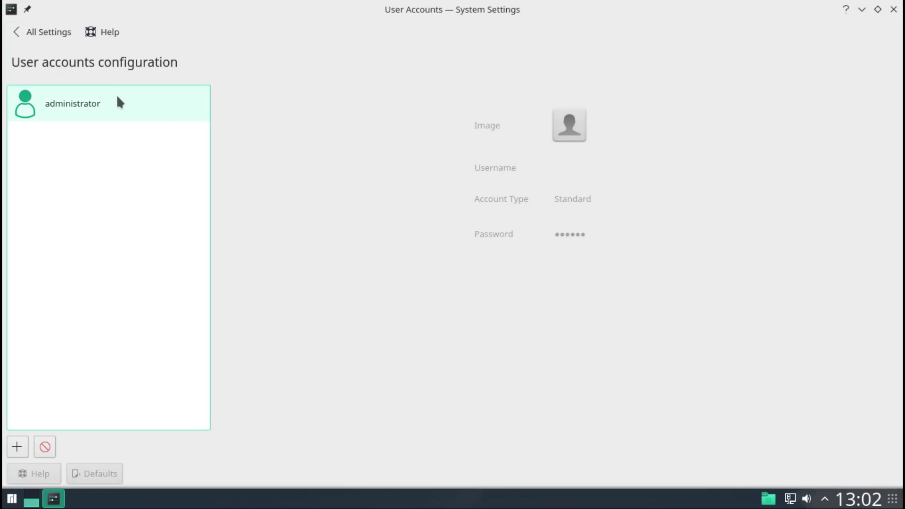
click(16, 452)
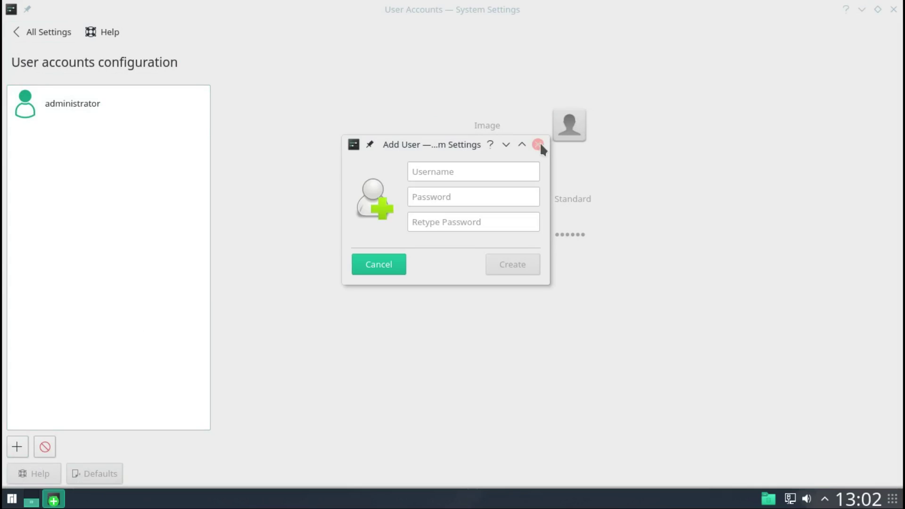
click(538, 145)
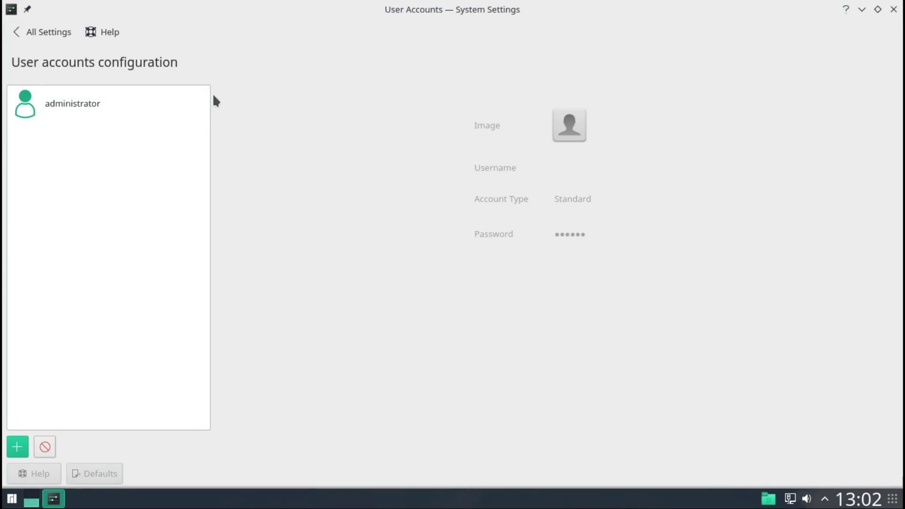
Examine the administrator account's details, including its account type options, and return to the settings overview.
click(75, 104)
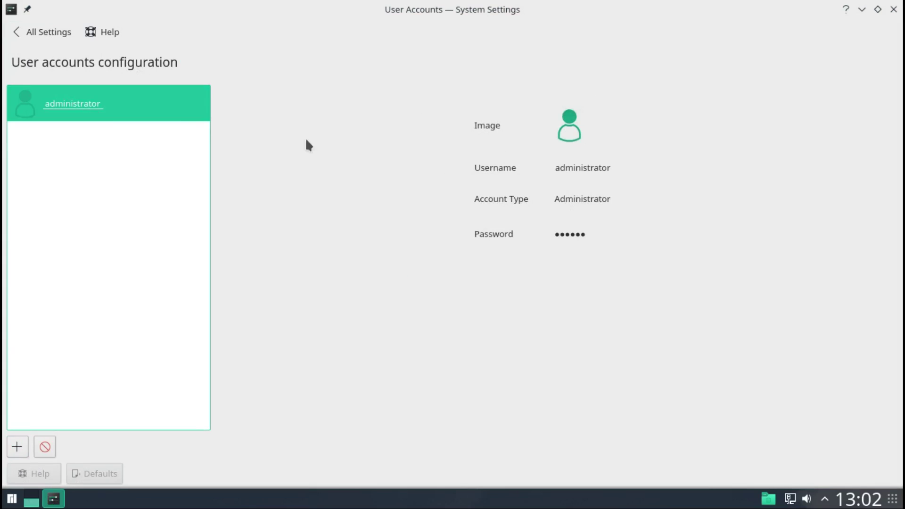
click(571, 198)
click(528, 195)
click(529, 191)
click(536, 156)
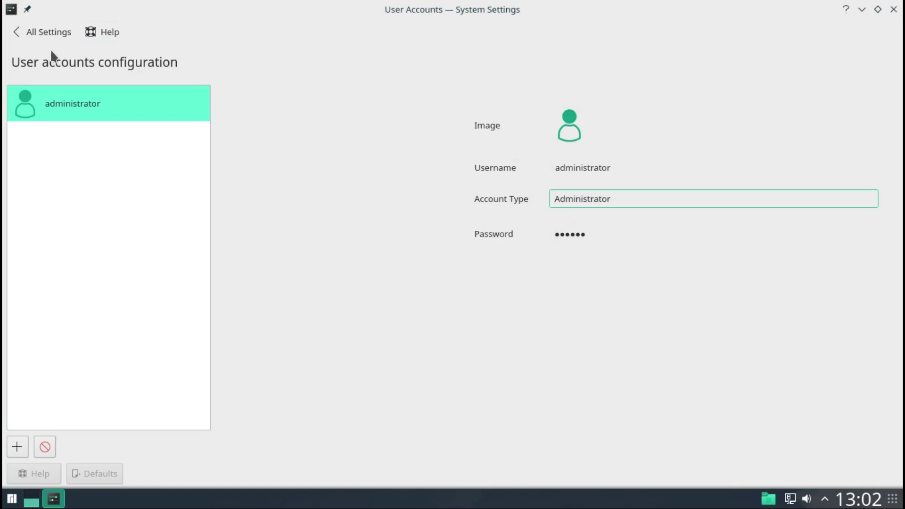
click(34, 33)
Apply the Maia look and feel theme to the workspace.
click(39, 189)
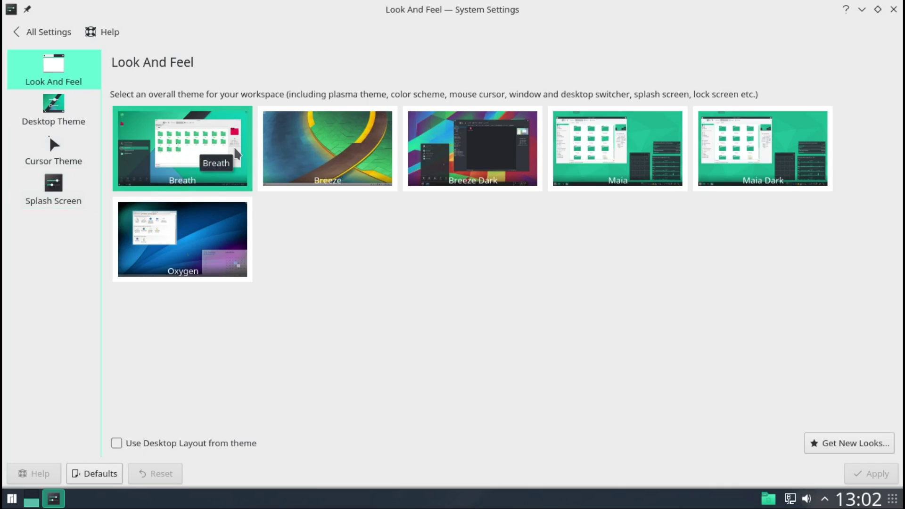
click(591, 171)
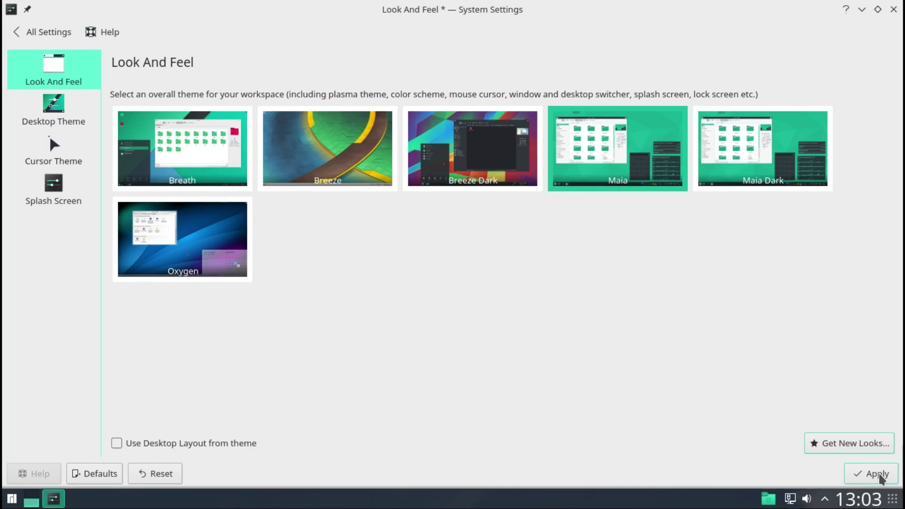
click(879, 476)
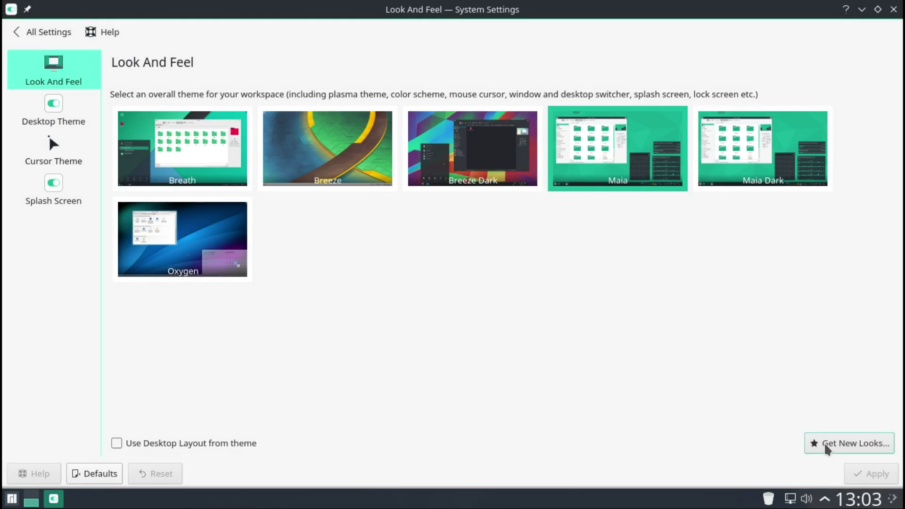
Browse the list of downloadable look and feel packages without installing any.
click(841, 448)
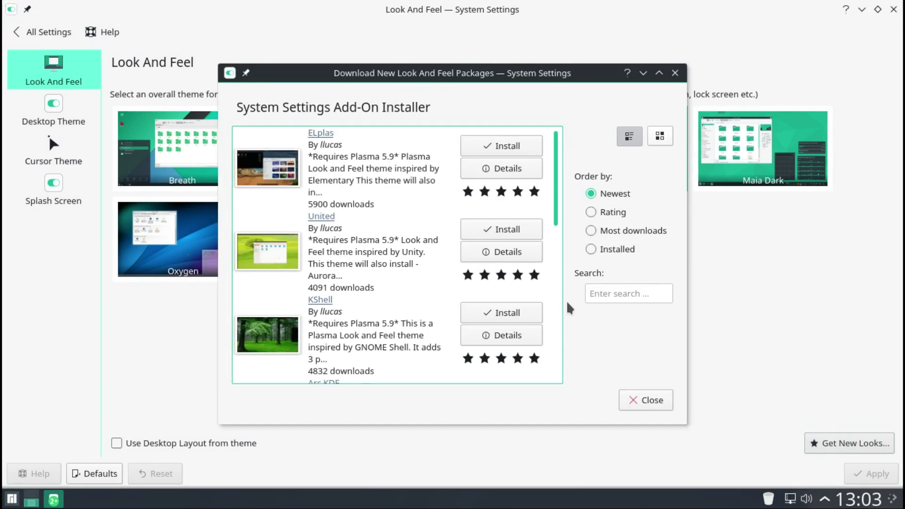
drag(558, 147, 549, 363)
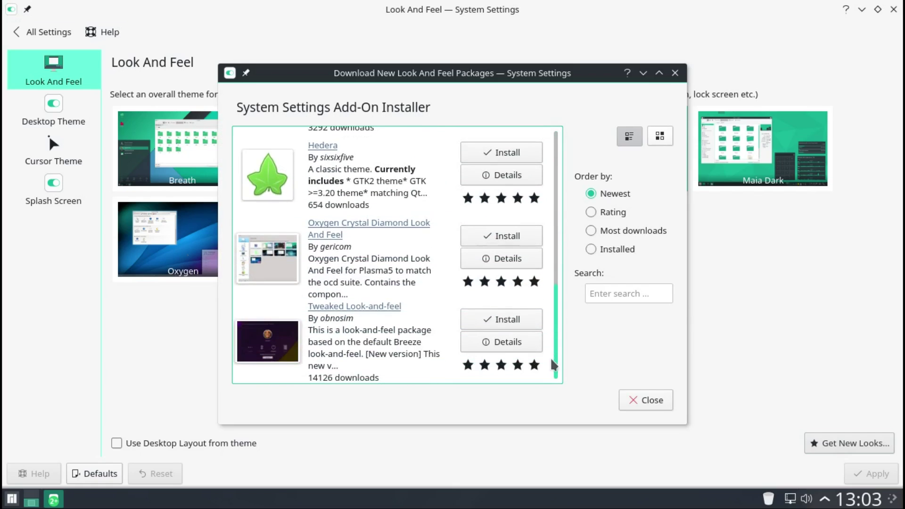
click(675, 73)
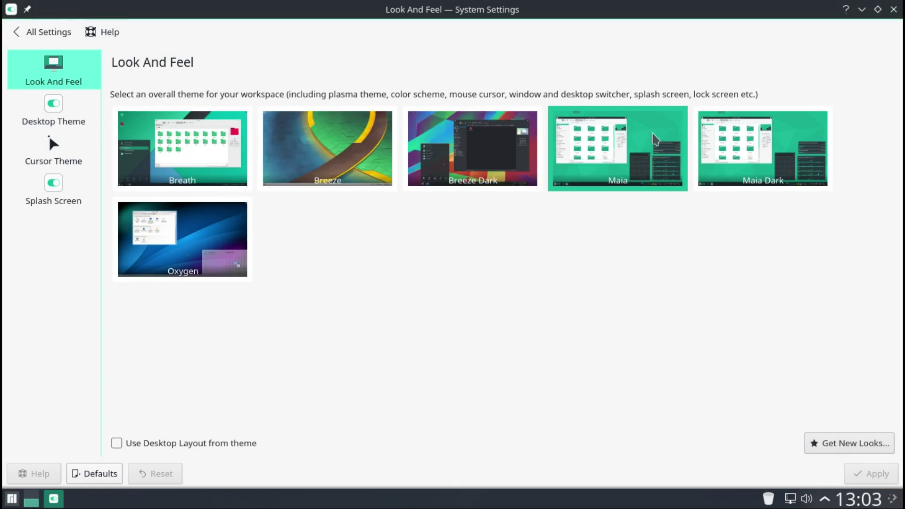
Apply the Maia Dark look and feel theme and view the available desktop themes.
click(768, 153)
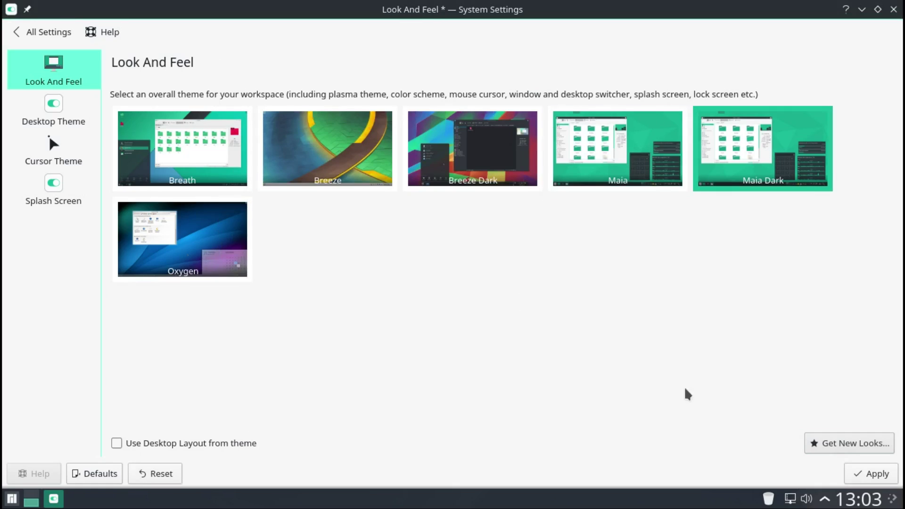
click(875, 475)
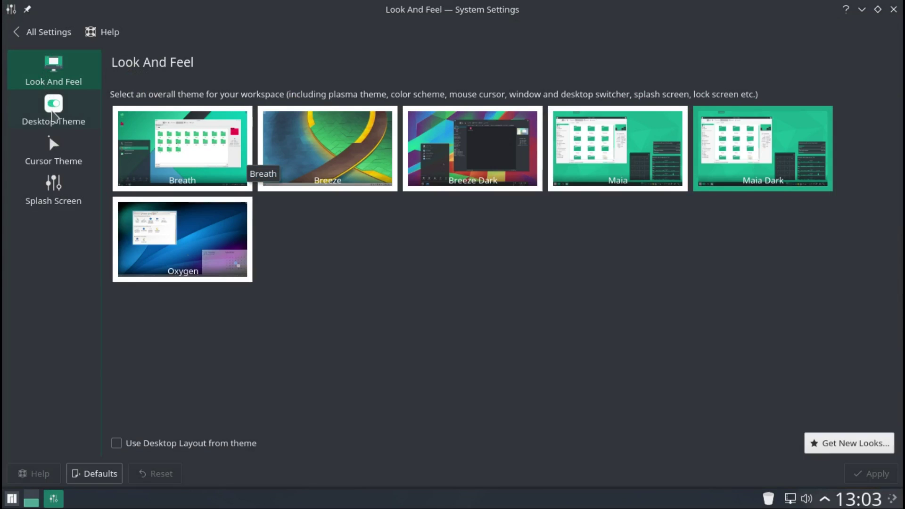
click(55, 120)
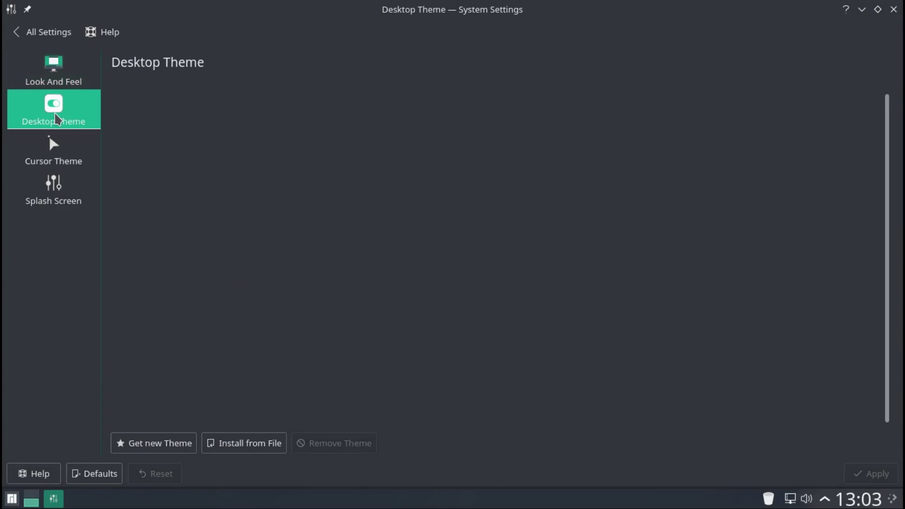
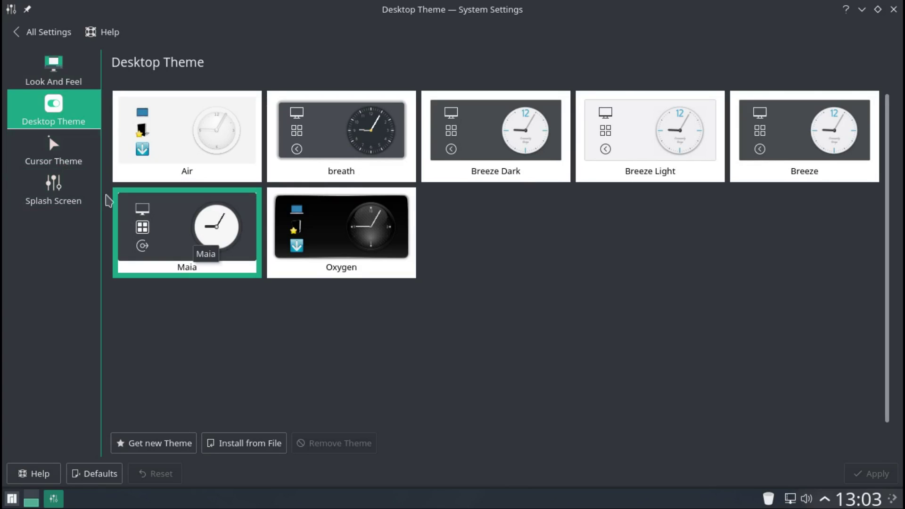
Apply the Breeze Snow mouse cursor theme and view the splash screen themes.
click(59, 152)
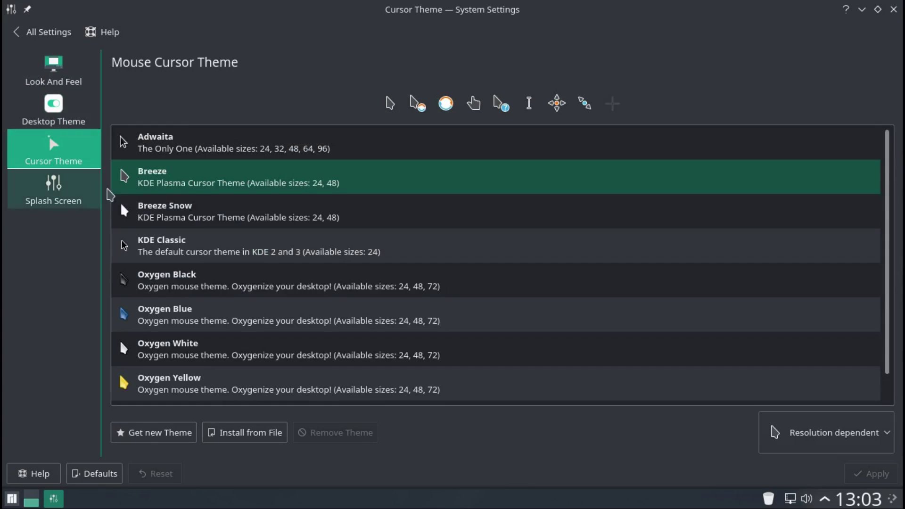
click(166, 214)
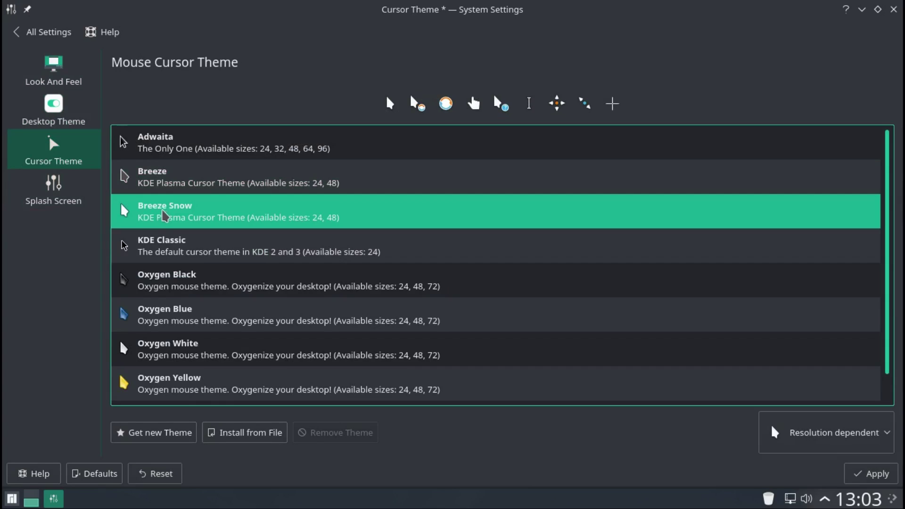
click(55, 181)
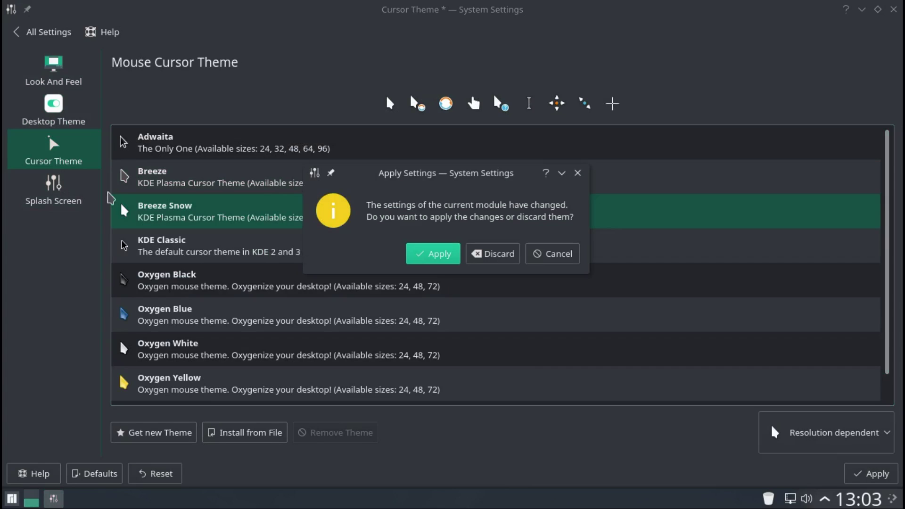
click(409, 255)
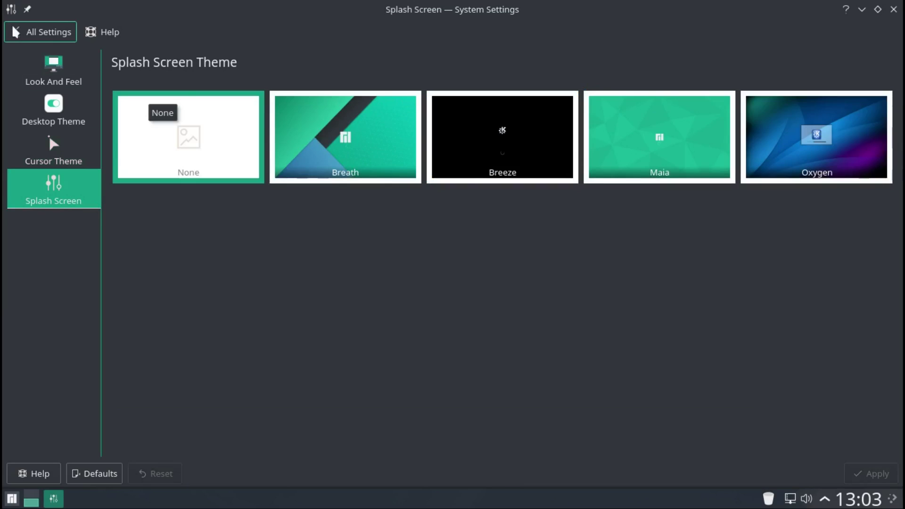
click(32, 32)
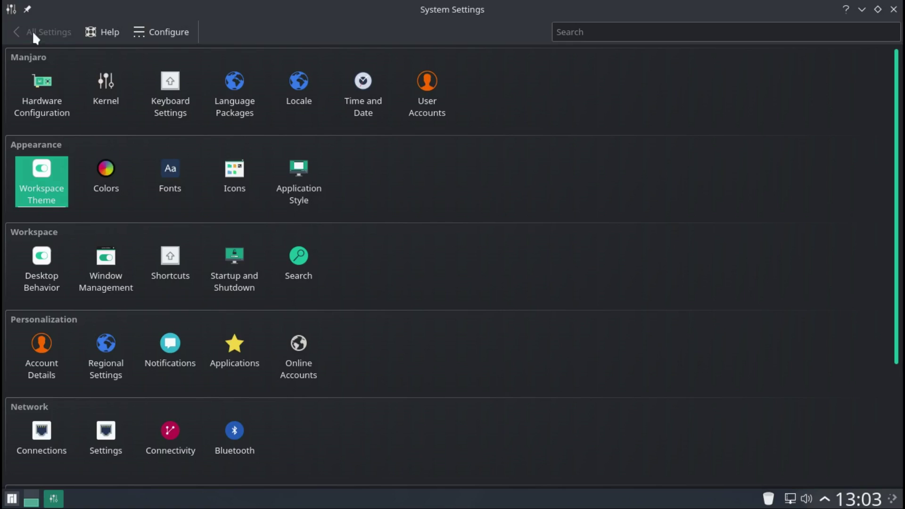
Apply the Zion (Reversed) color scheme to the workspace and applications.
click(113, 174)
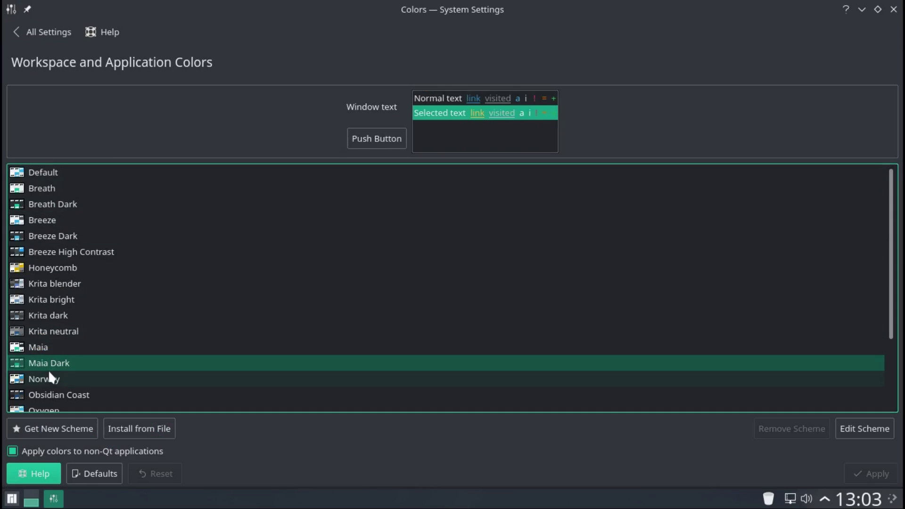
drag(893, 275, 890, 353)
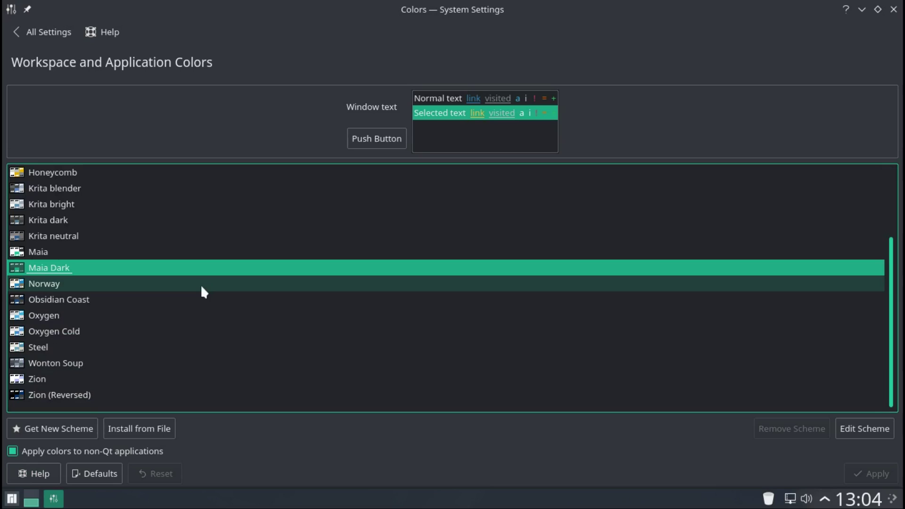
click(45, 394)
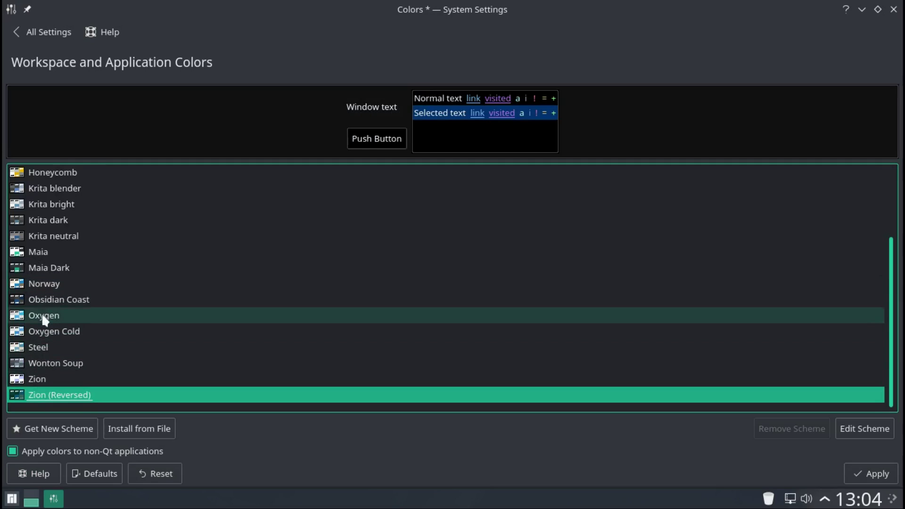
click(872, 476)
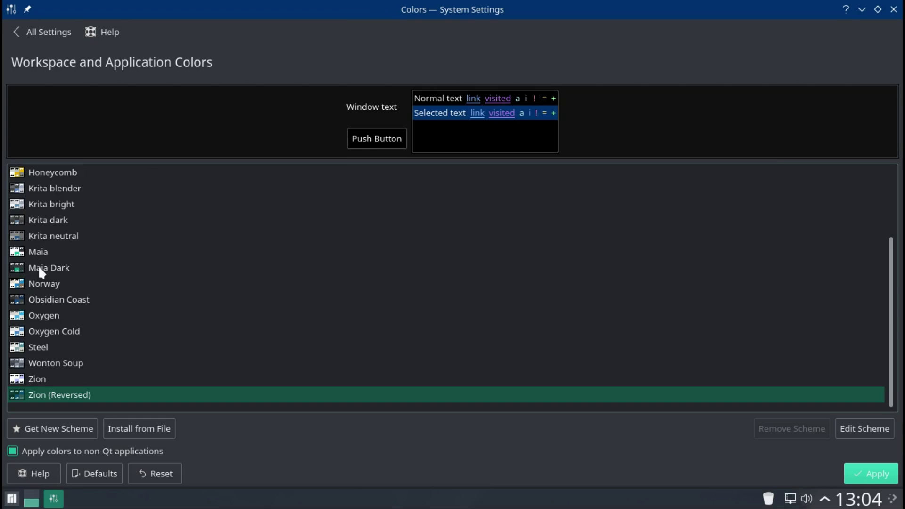
Restart System Settings and apply the Maia Dark color scheme to the workspace and applications.
key(ctrl+q)
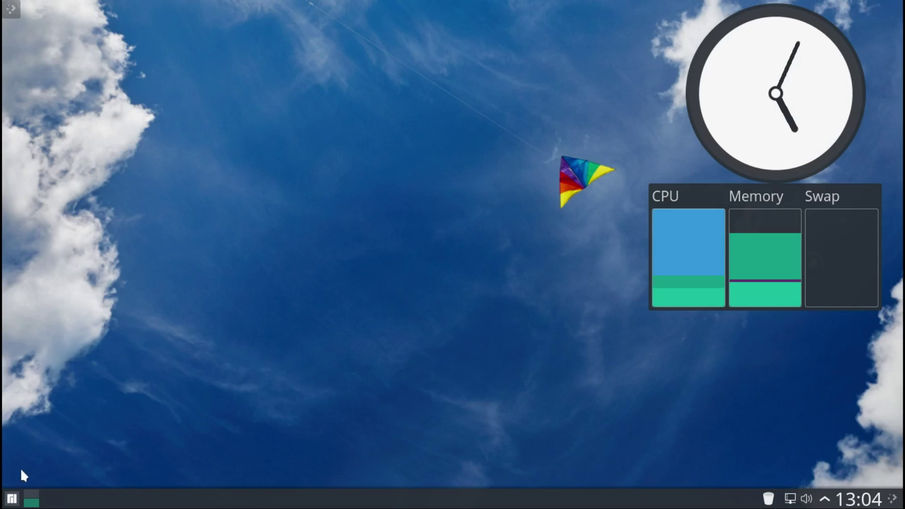
click(11, 499)
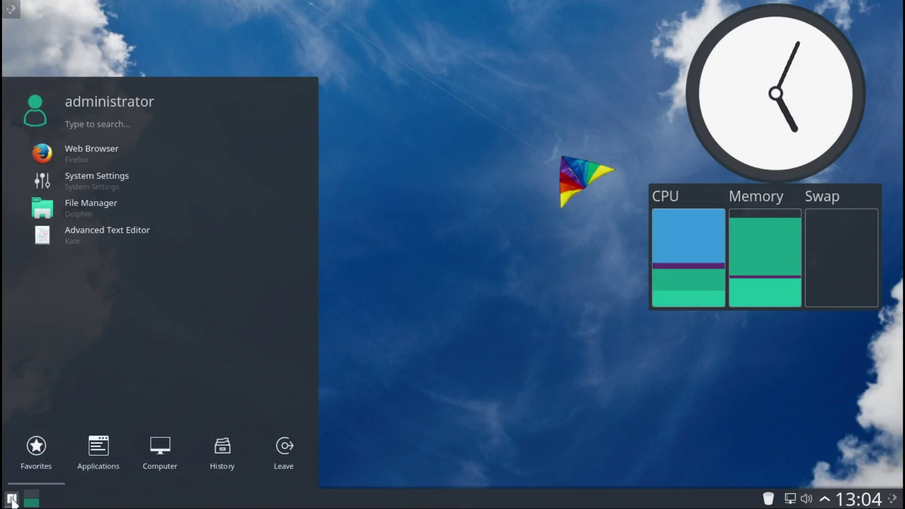
click(107, 187)
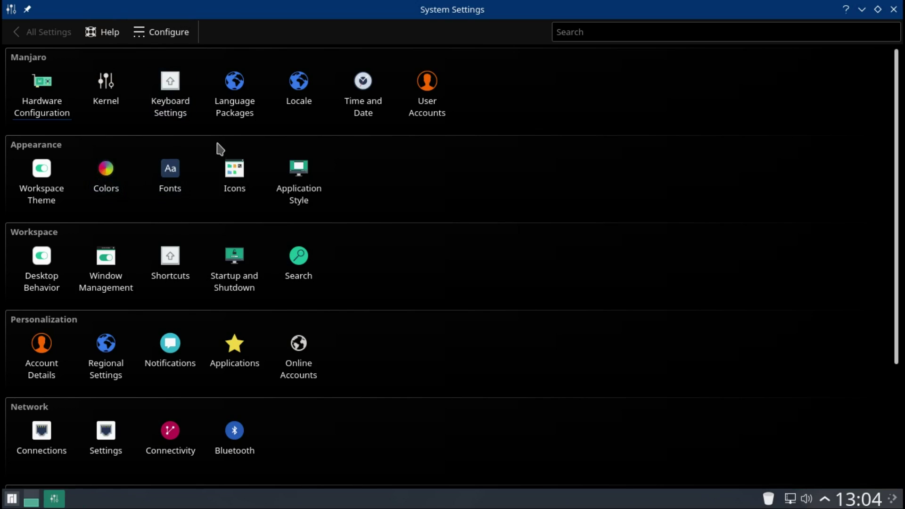
click(106, 175)
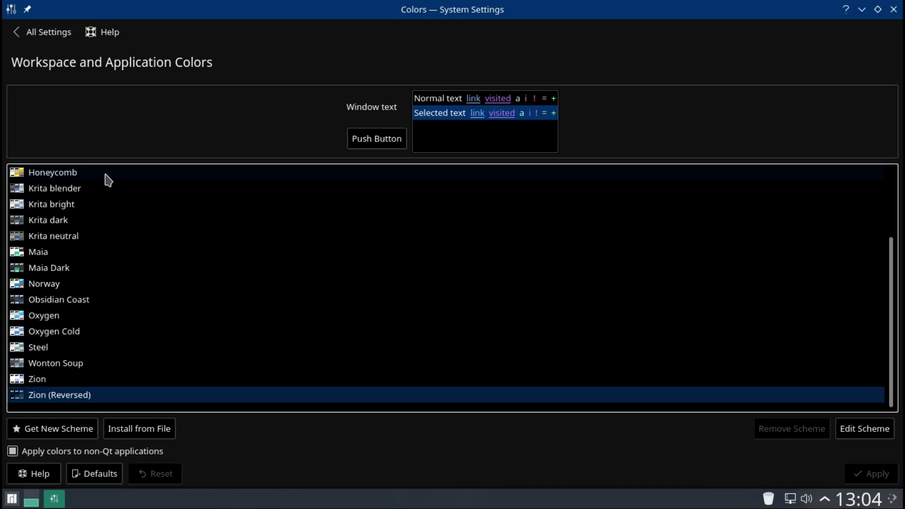
click(55, 271)
click(859, 469)
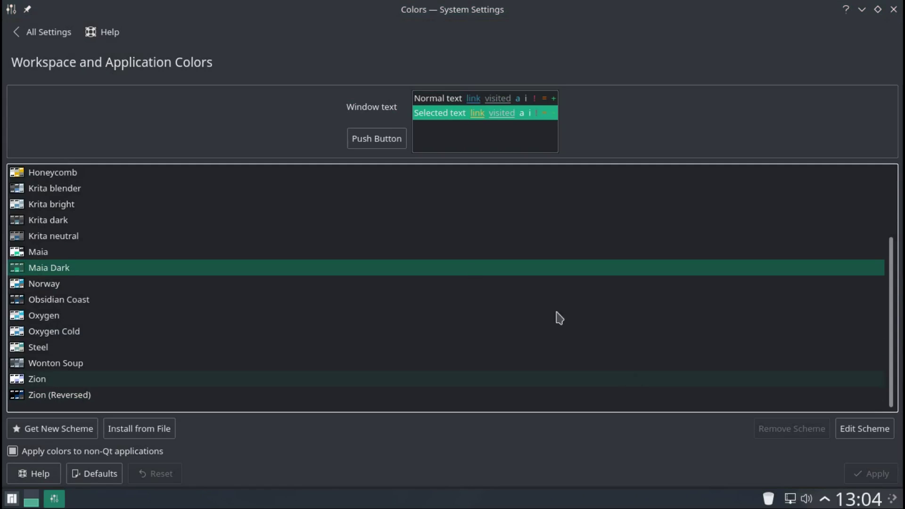
click(38, 32)
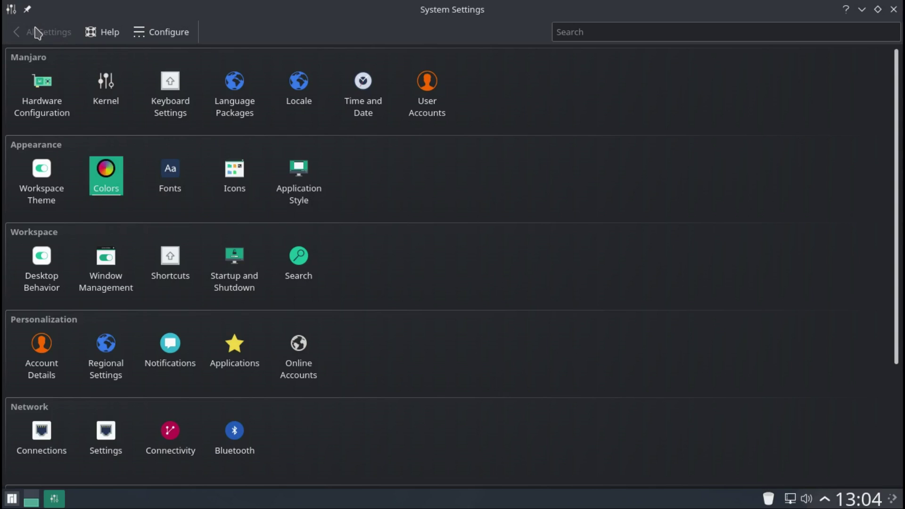
Remove the System Load Viewer widget from the desktop, leaving no application windows open.
click(893, 9)
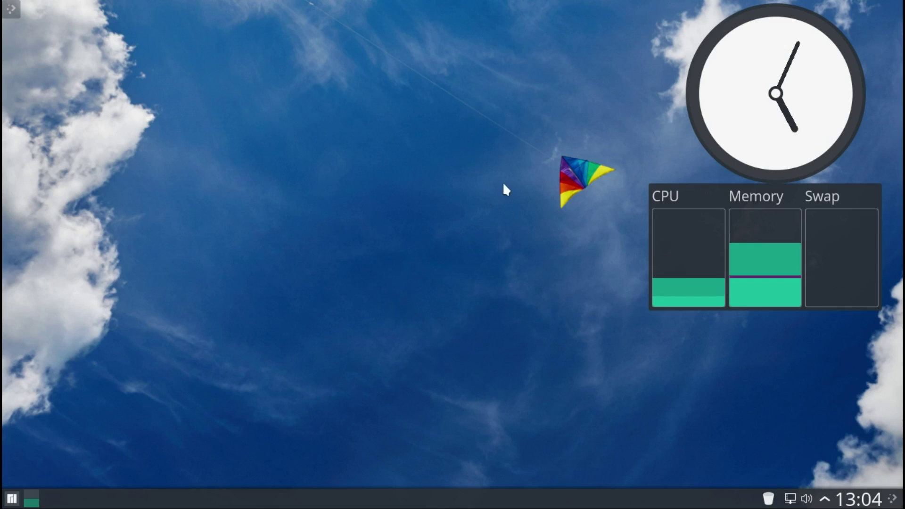
mouse_move(759, 236)
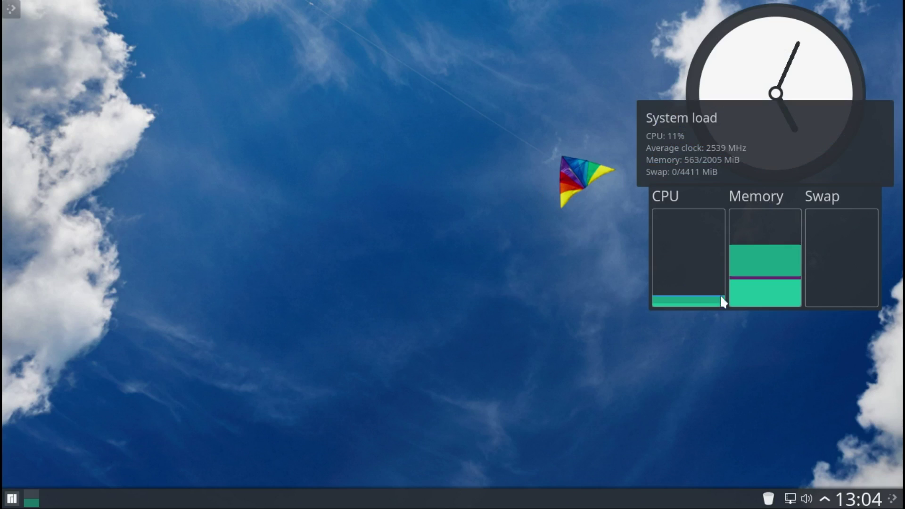
click(684, 195)
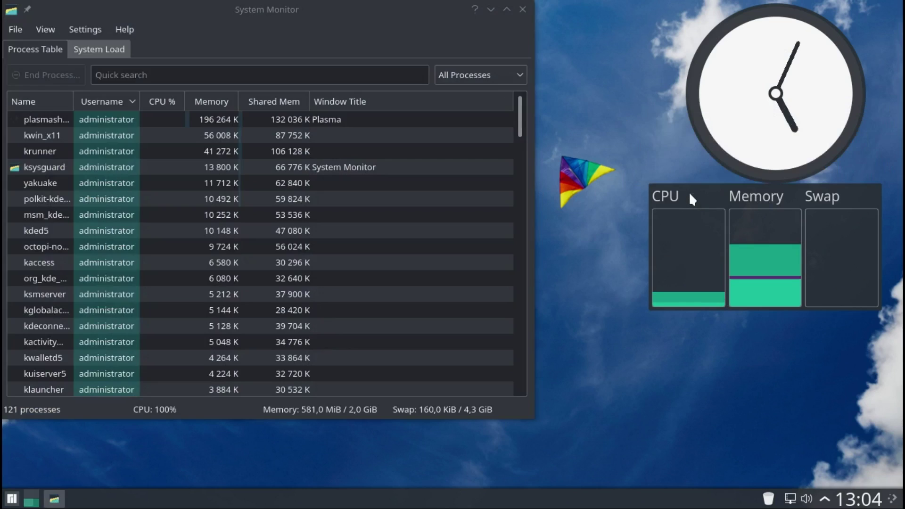
right_click(690, 194)
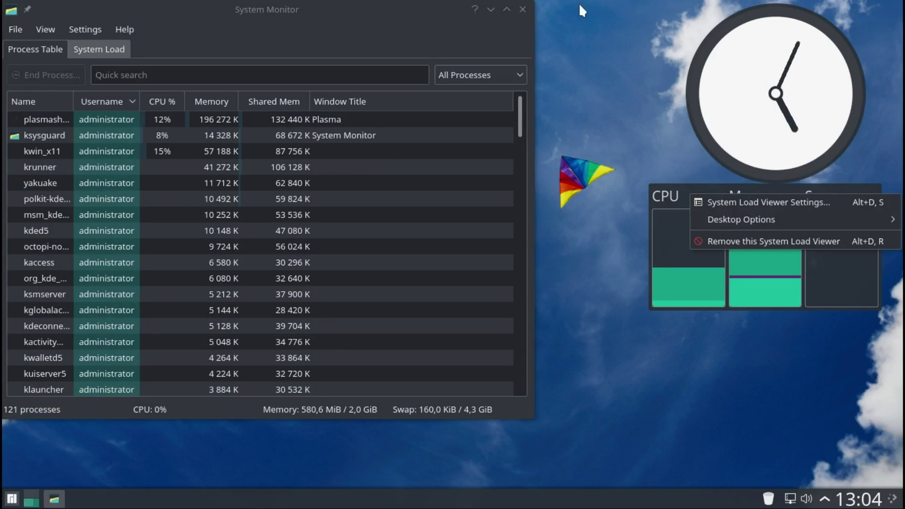
click(739, 242)
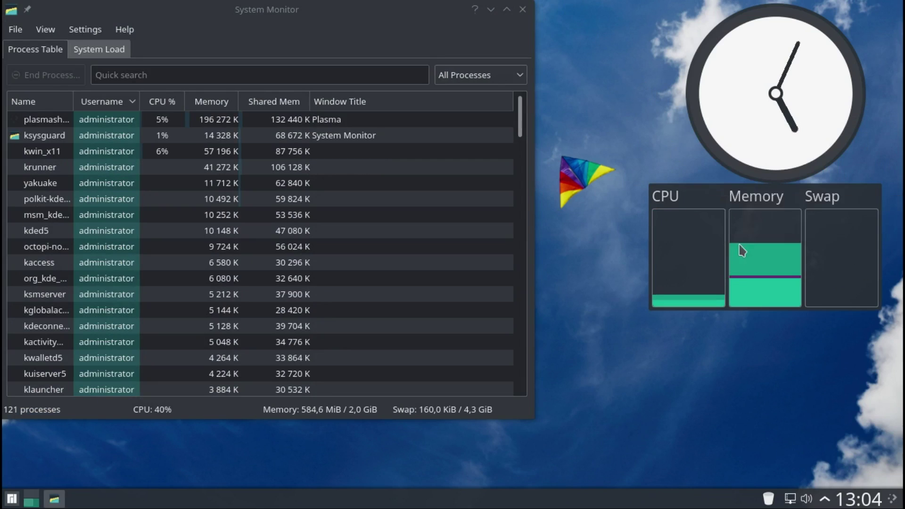
click(523, 9)
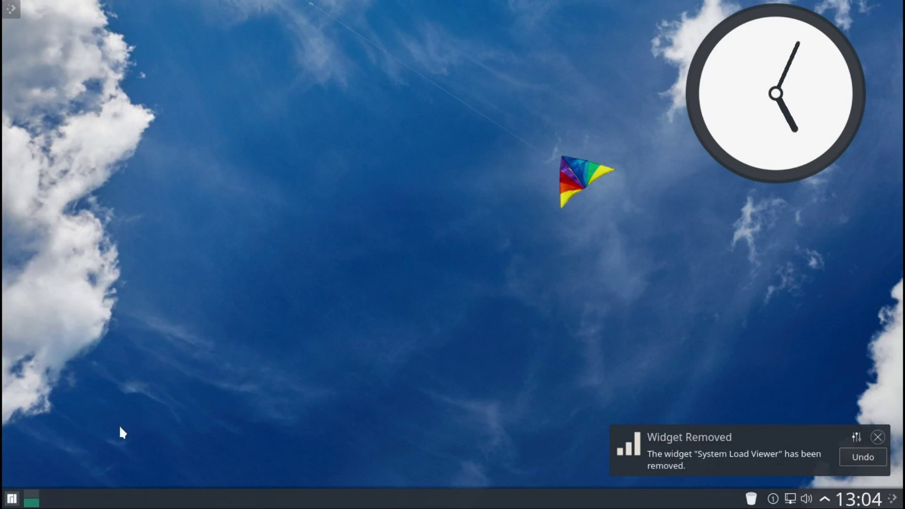
Reopen System Settings and view the personal and system font groups in Font Management.
click(13, 499)
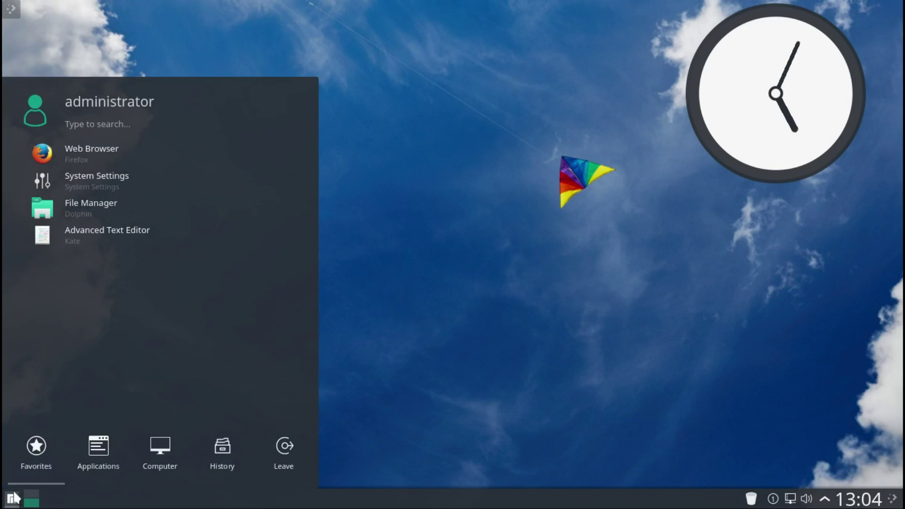
click(75, 183)
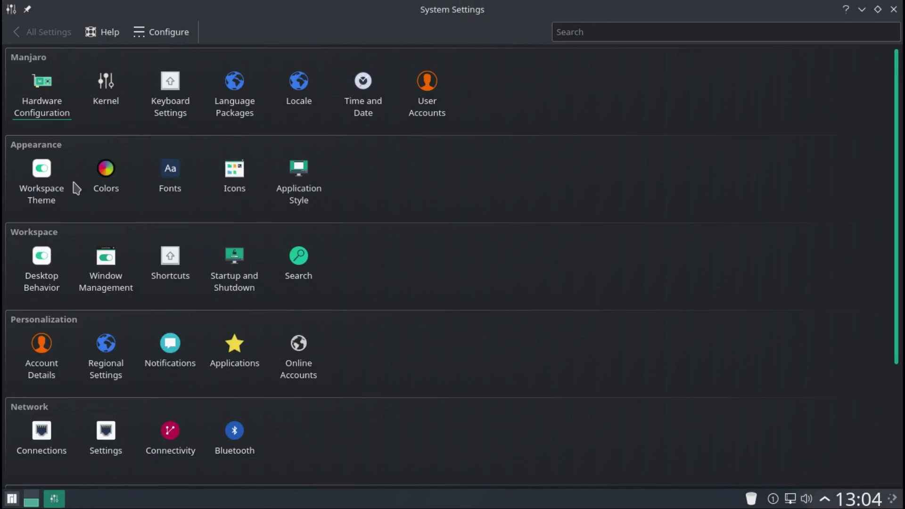
click(171, 174)
click(67, 105)
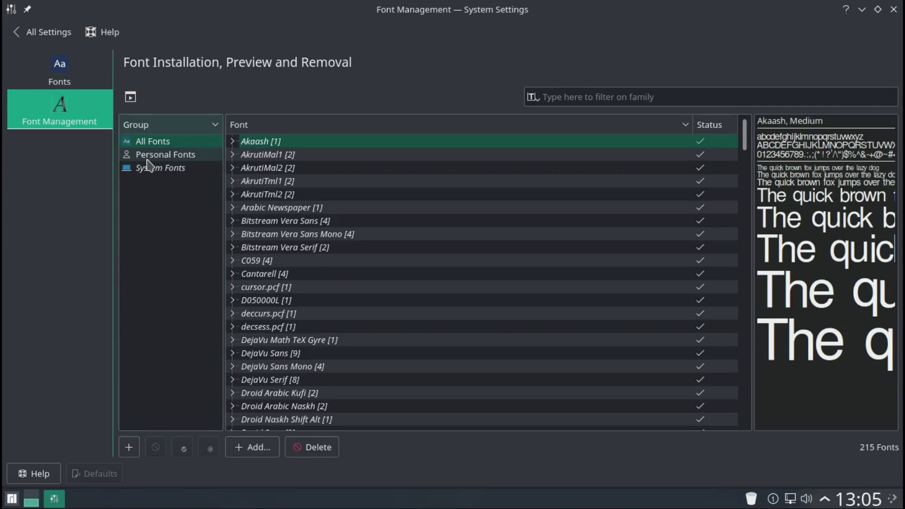
click(151, 156)
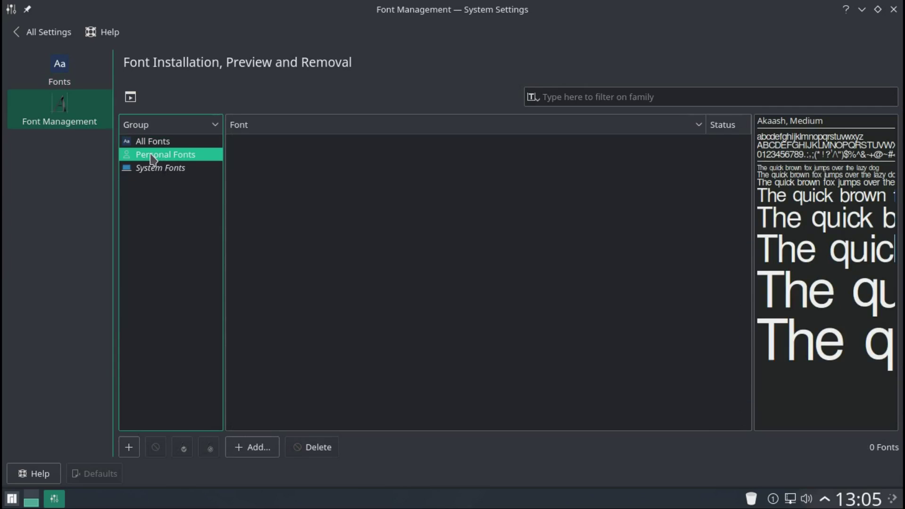
click(151, 168)
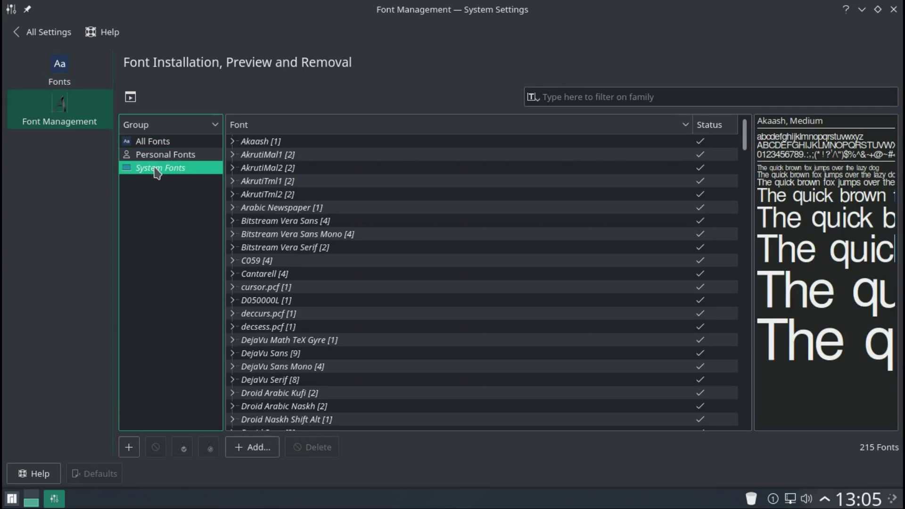
click(25, 34)
Review the advanced icon settings for toolbar, small, panel and all icons, and view the emoticon themes.
click(231, 178)
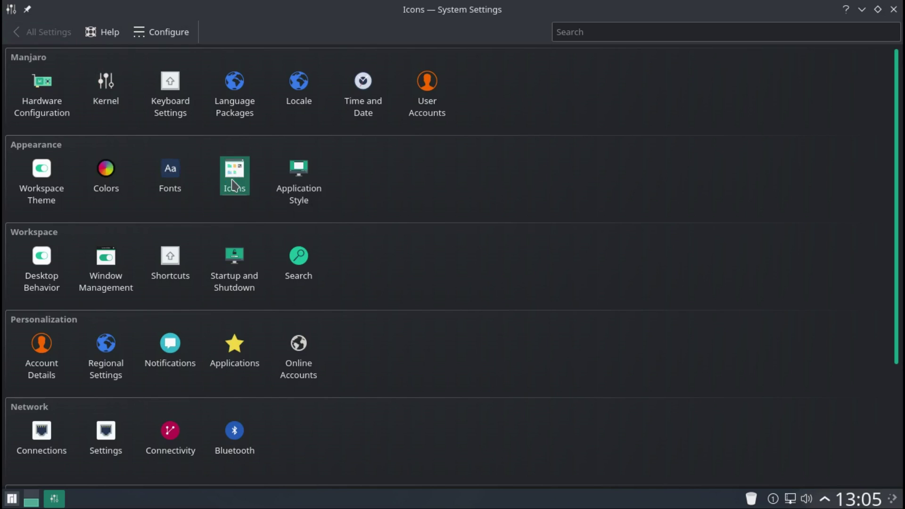
click(163, 97)
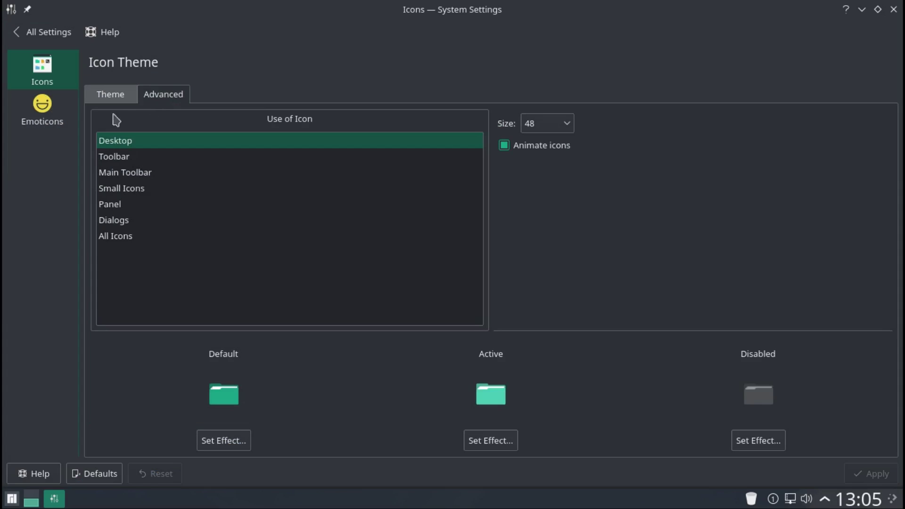
click(110, 157)
click(127, 175)
click(129, 188)
click(128, 207)
click(125, 237)
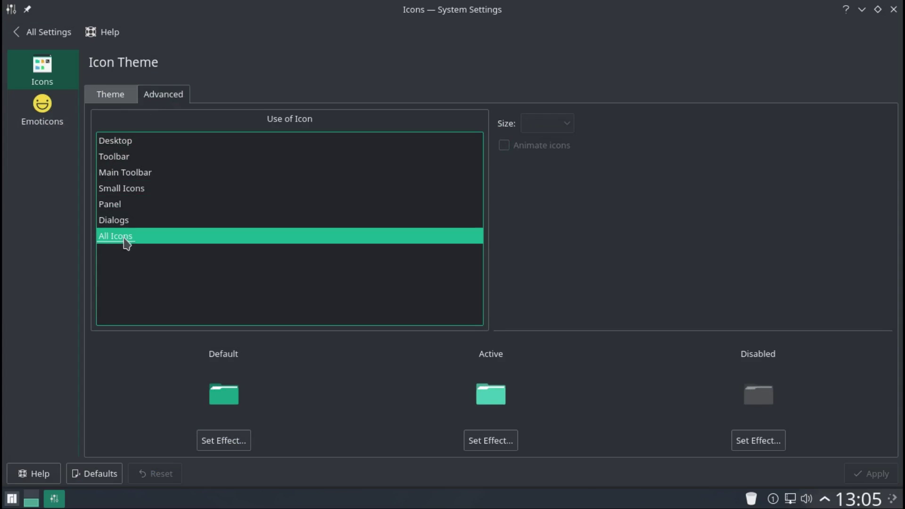
click(54, 119)
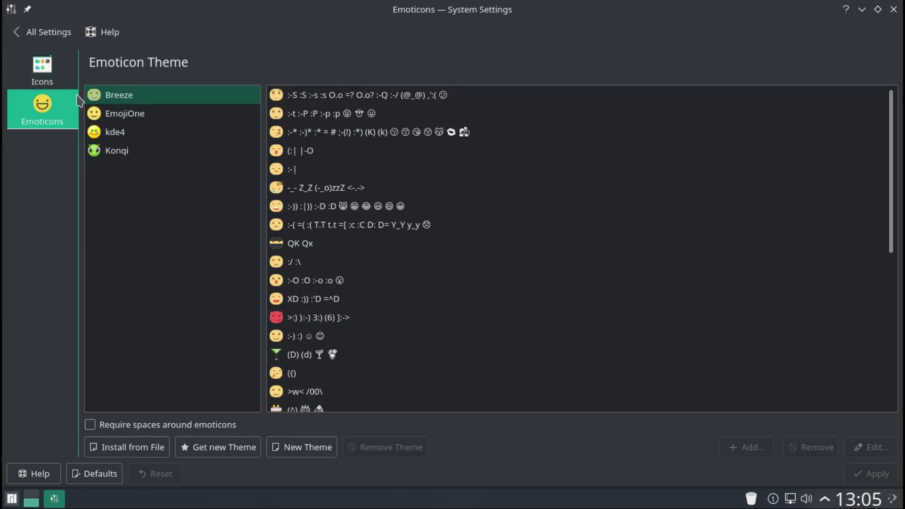
click(44, 32)
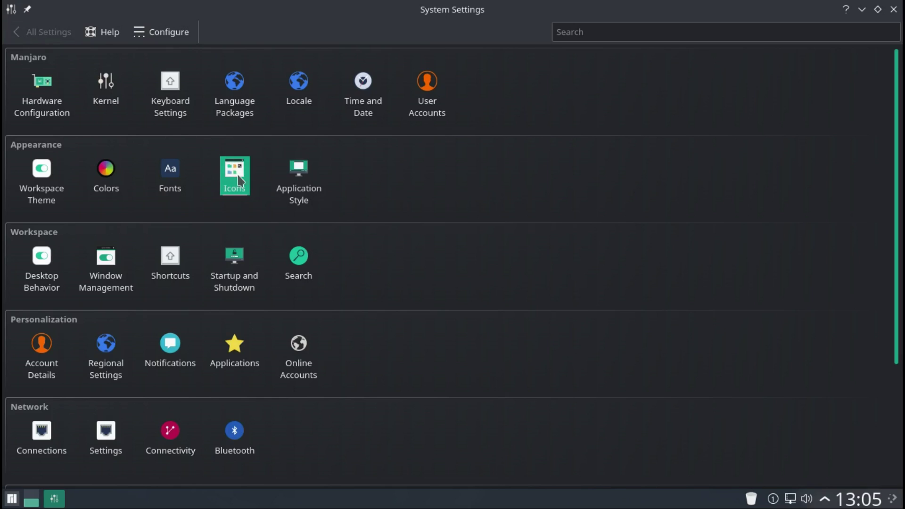
Review the Application Style settings: widget style fine tuning, window decoration buttons and GNOME/GTK application style.
click(305, 189)
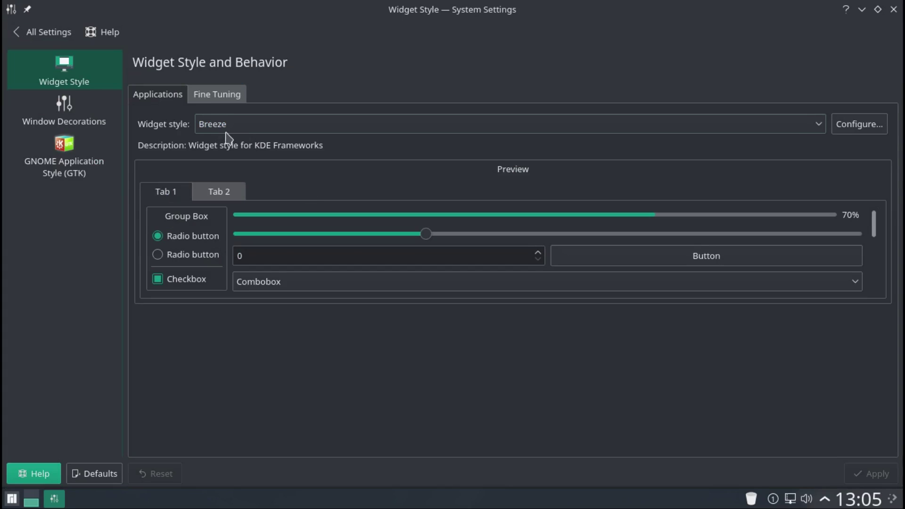
click(218, 91)
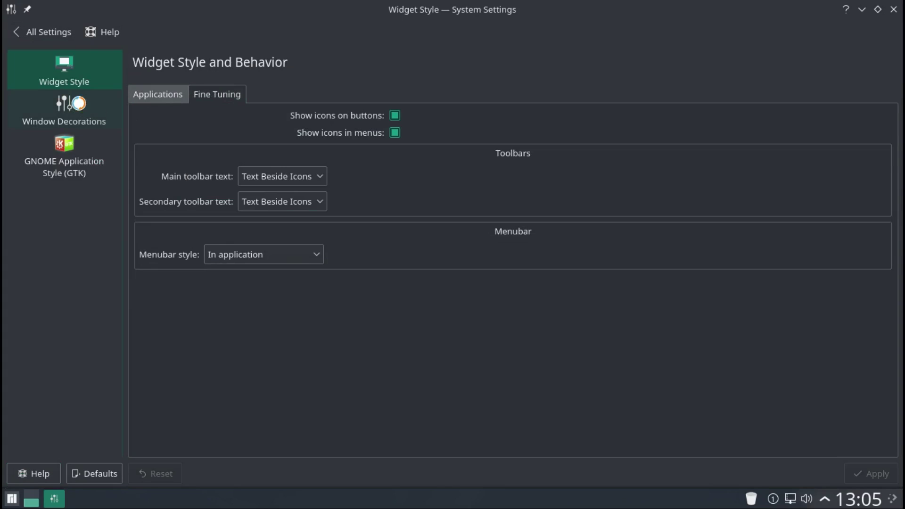
click(77, 104)
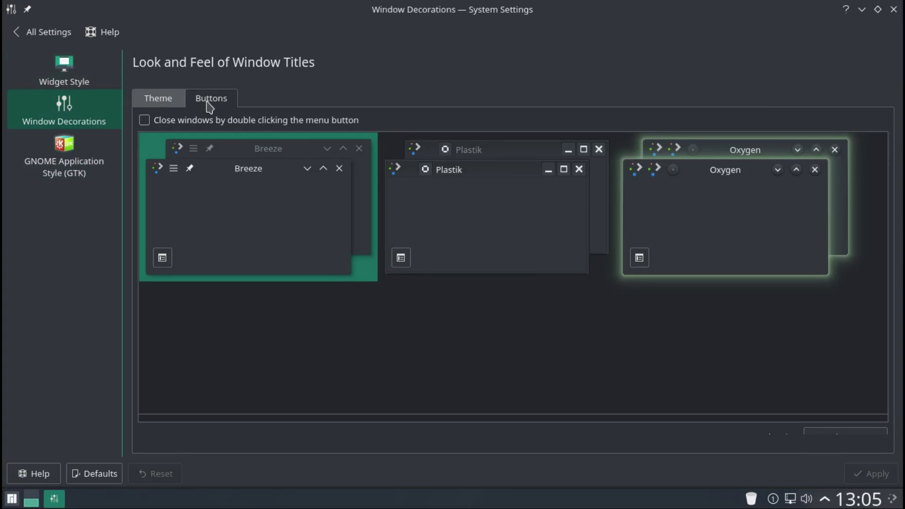
click(210, 101)
click(76, 157)
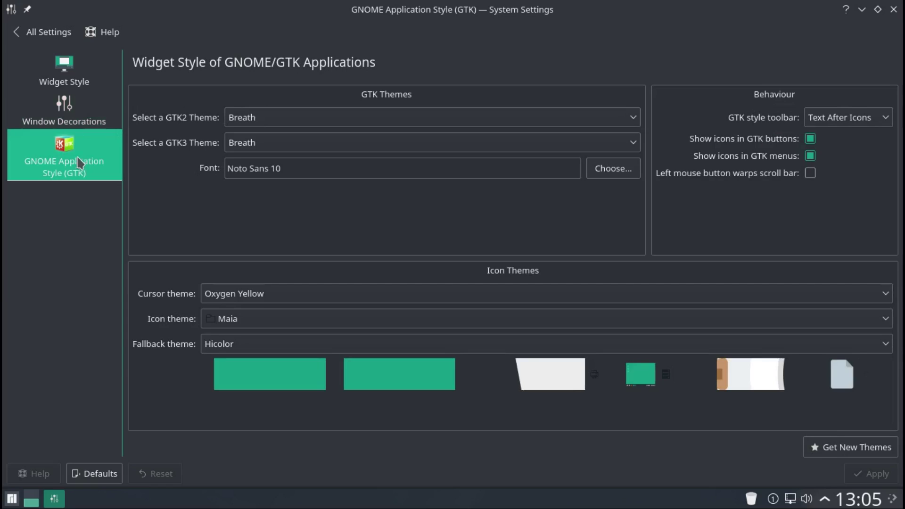
click(25, 36)
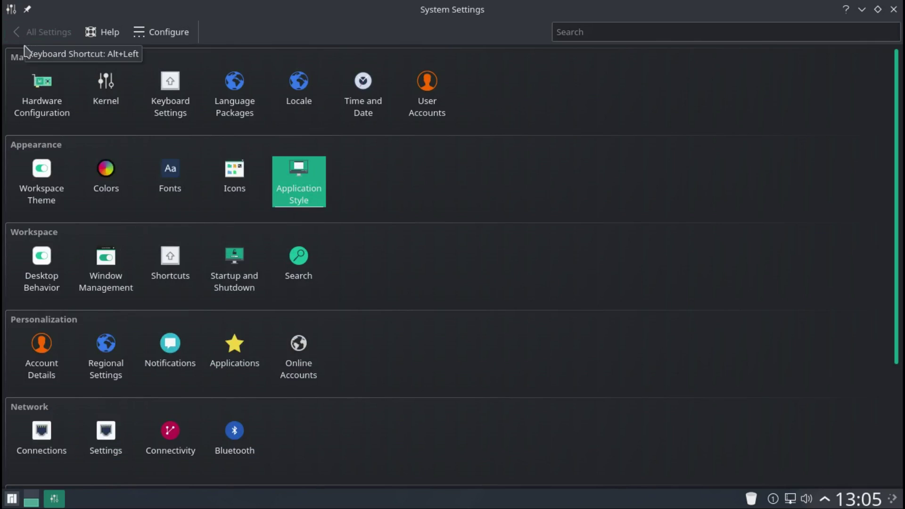
View the workspace behavior, desktop effects and screen edges settings under Desktop Behavior.
click(46, 285)
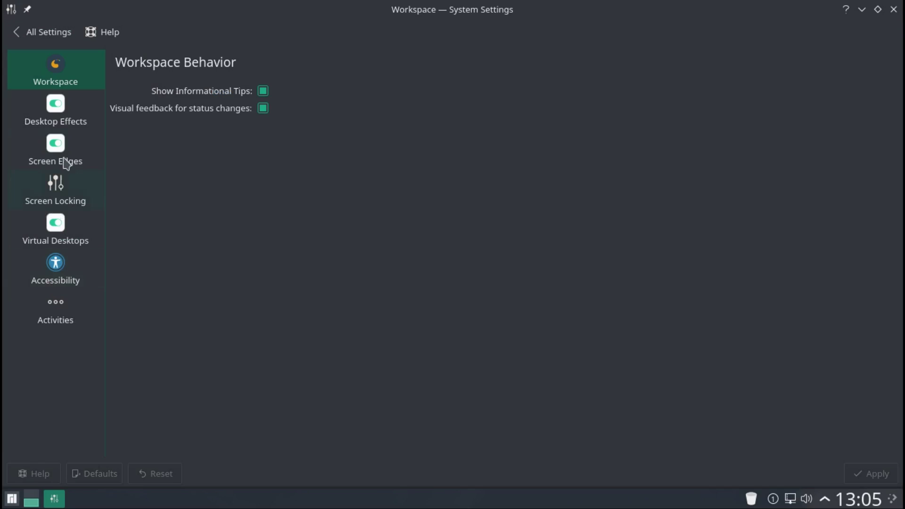
click(57, 106)
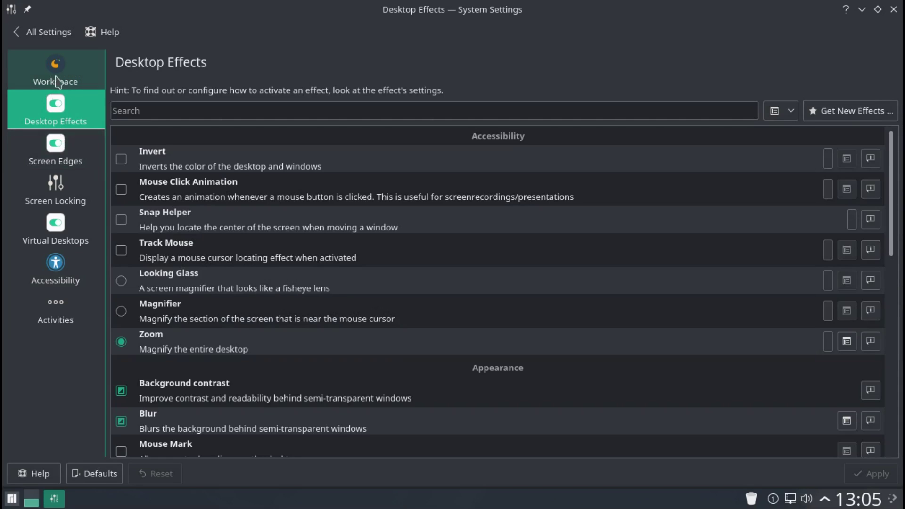
click(56, 153)
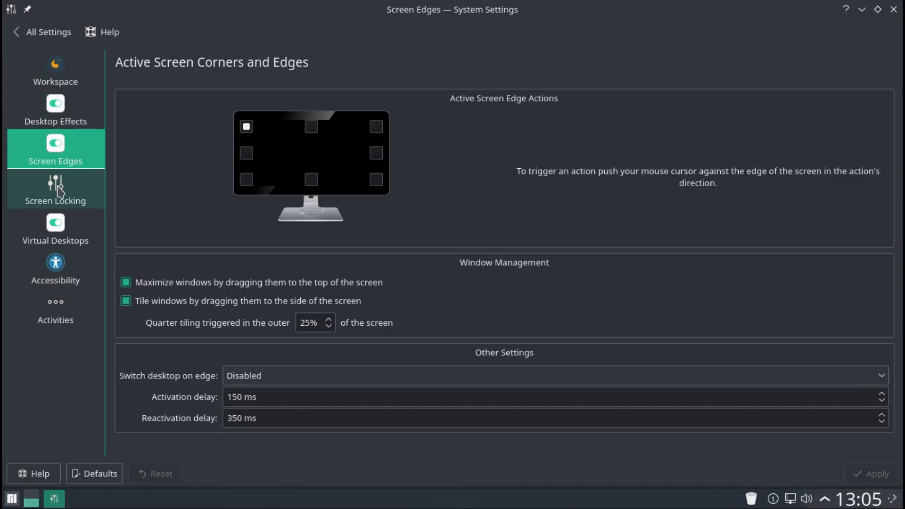
Set the lock screen wallpaper to the blue sky image with the kite and apply it.
click(59, 190)
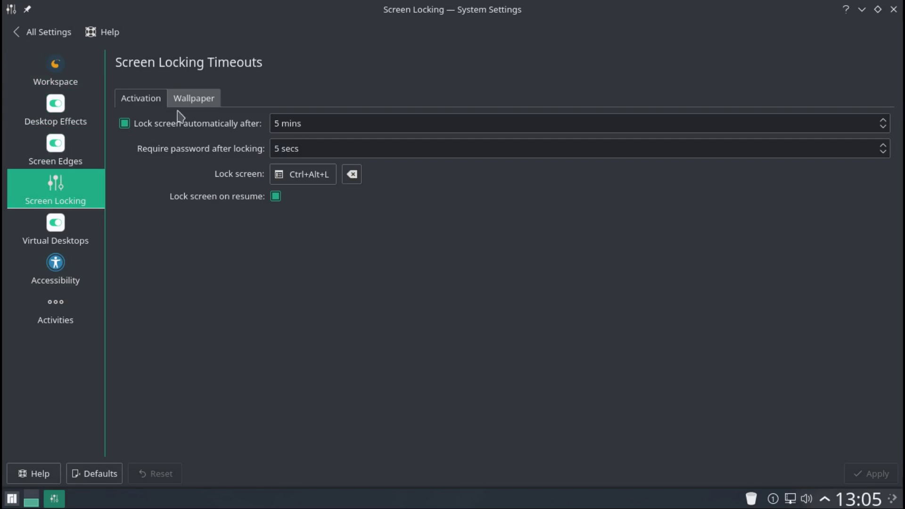
click(198, 102)
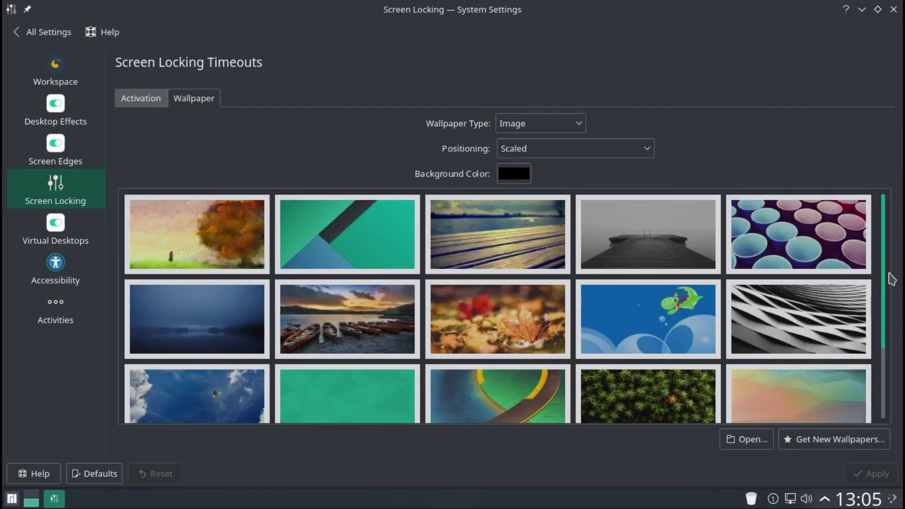
drag(886, 278, 891, 347)
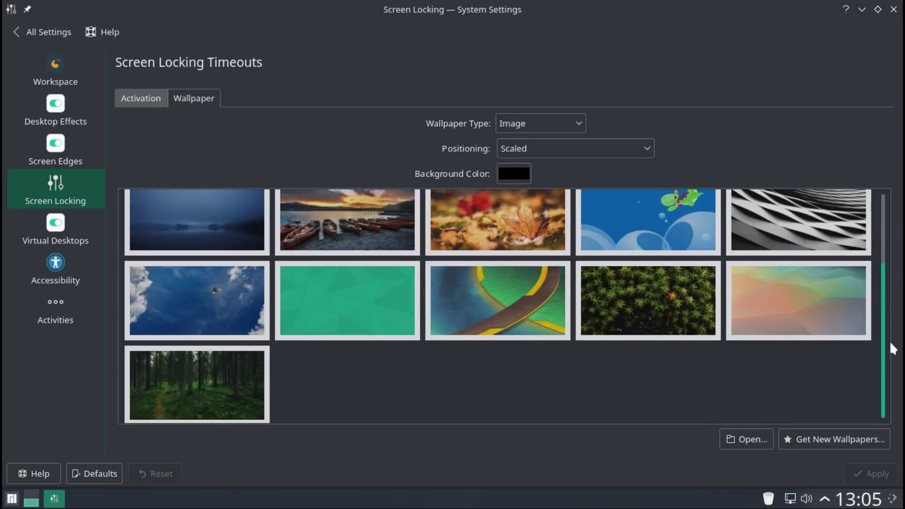
click(253, 305)
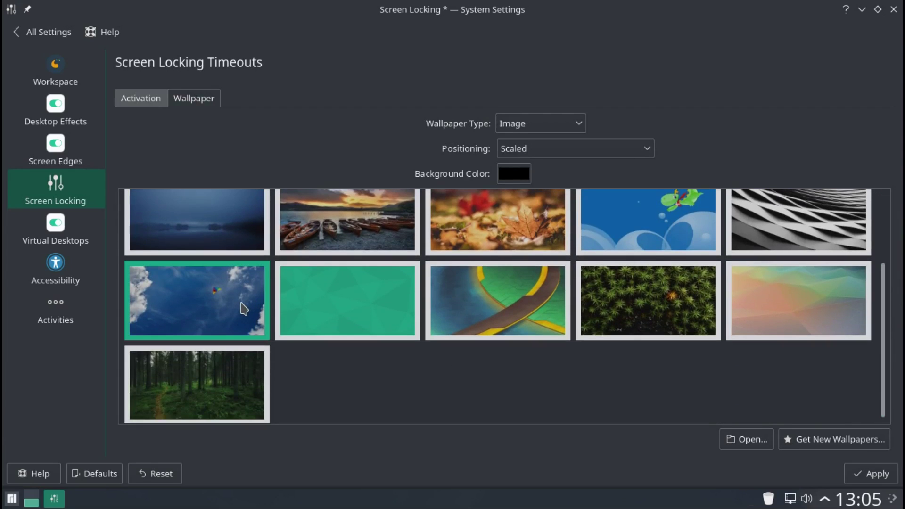
click(869, 474)
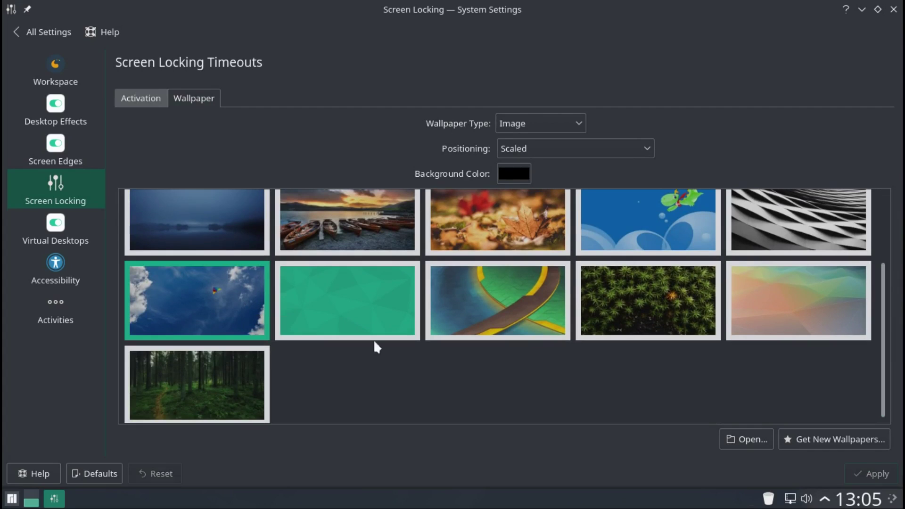
Examine the accessibility options for modifier keys, keyboard filters, activation gestures and the screen reader.
click(63, 238)
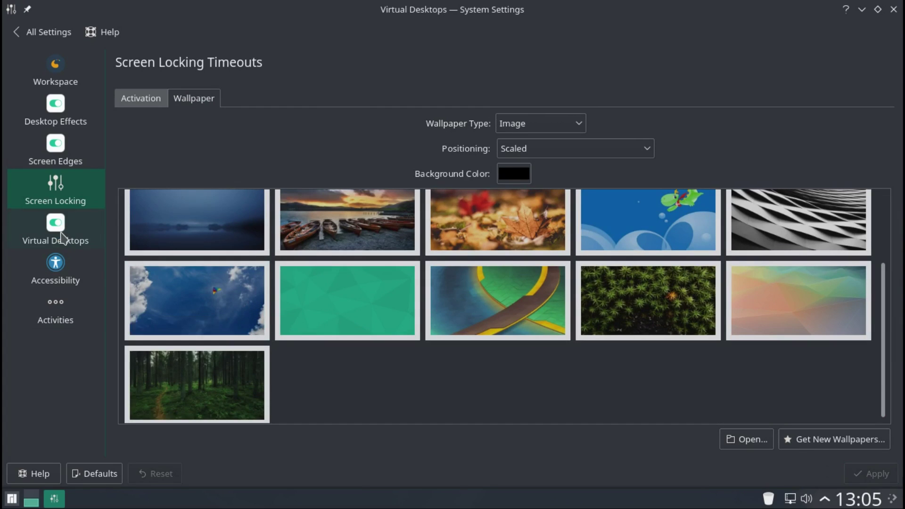
click(61, 277)
click(217, 94)
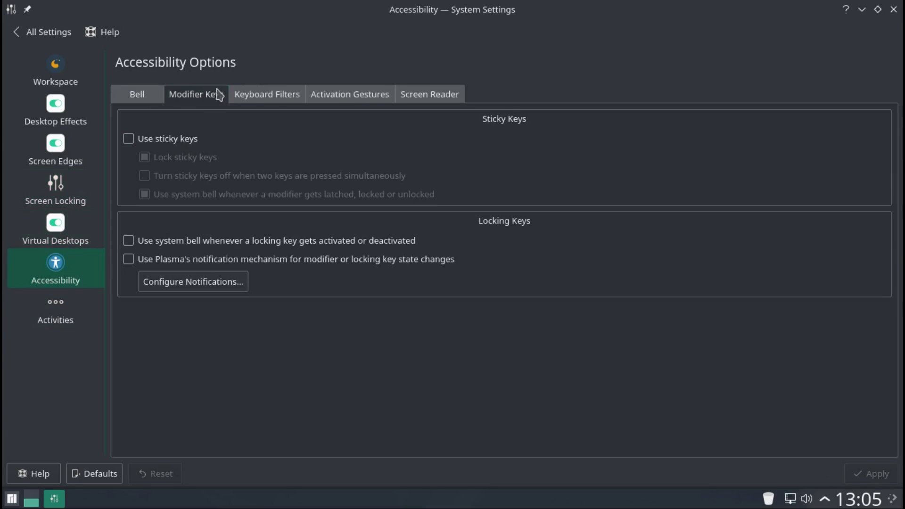
click(264, 94)
click(352, 95)
click(418, 94)
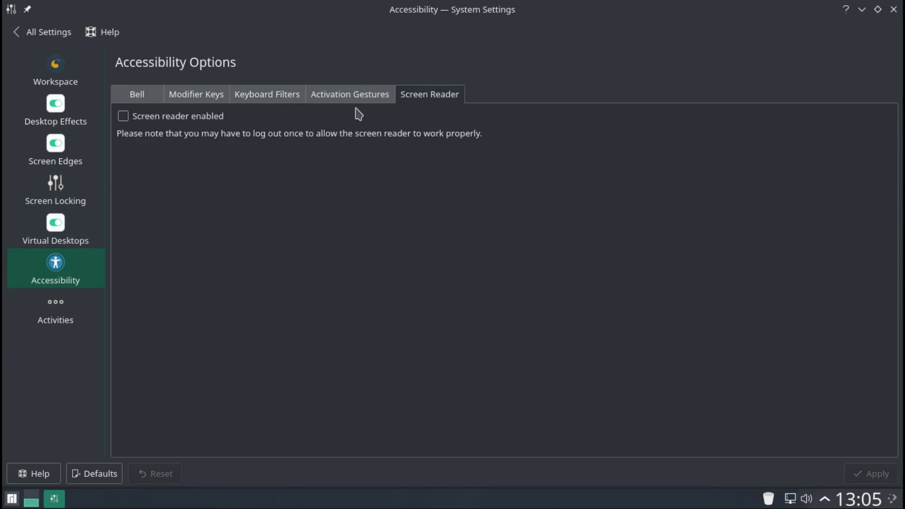
View the Activities settings for switching and privacy, and return to the settings overview.
click(55, 317)
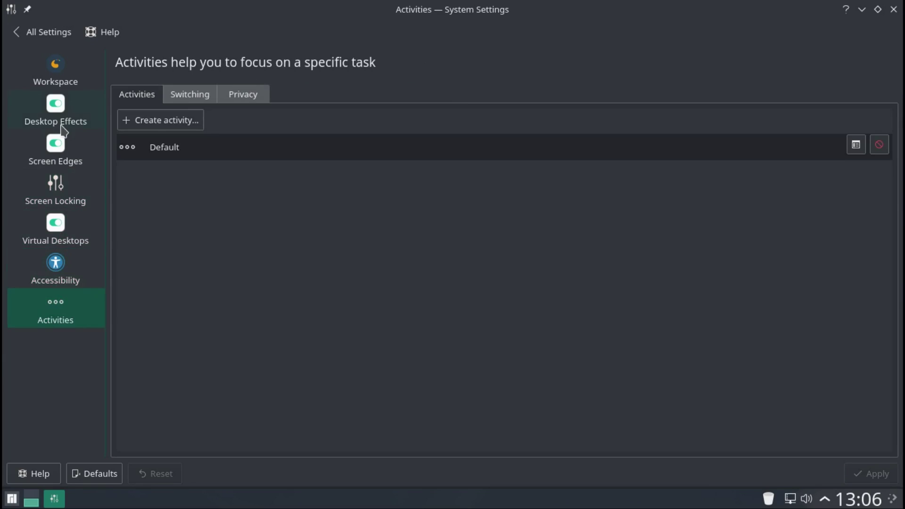
click(187, 96)
click(241, 97)
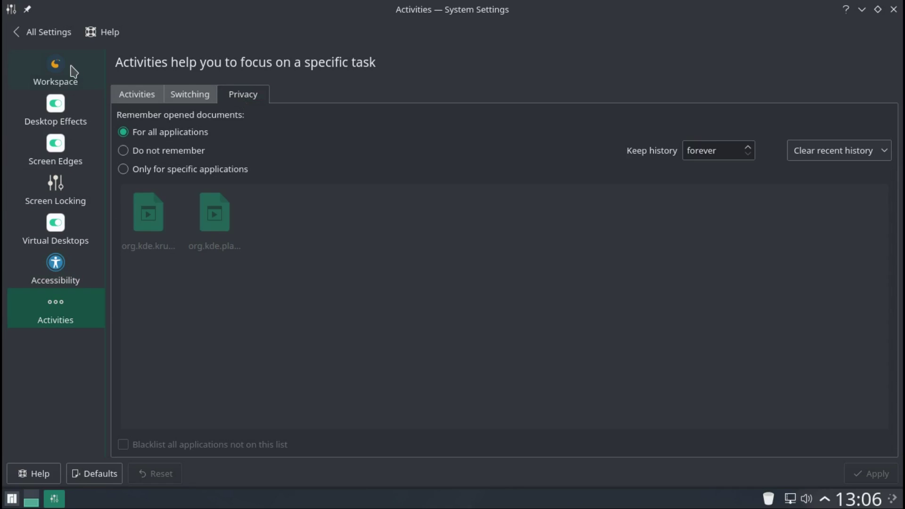
click(37, 34)
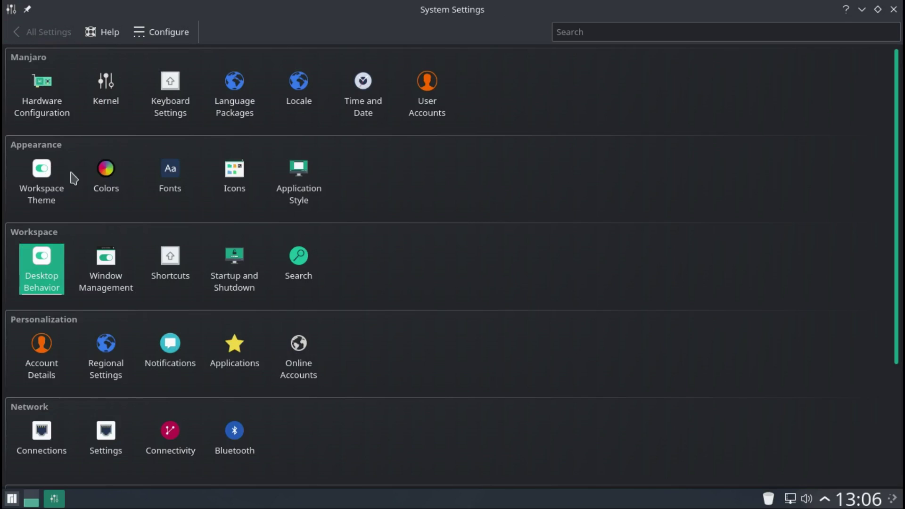
View the Window Management settings for window behavior, task switcher, KWin scripts and window rules, and return to the overview.
click(121, 286)
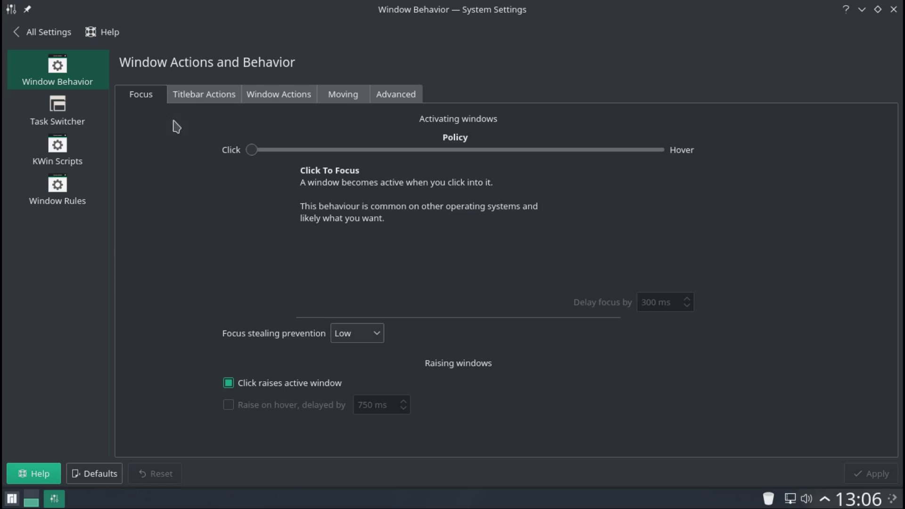
click(64, 102)
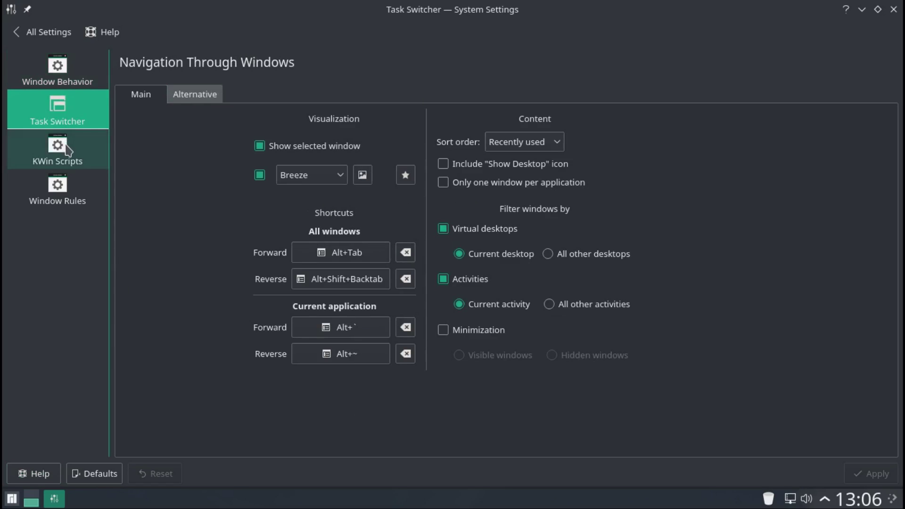
click(68, 150)
click(71, 191)
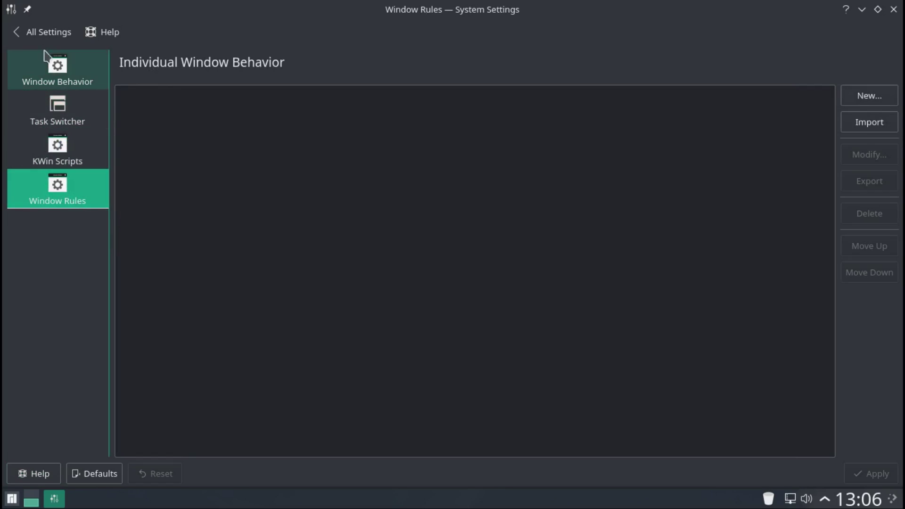
click(28, 34)
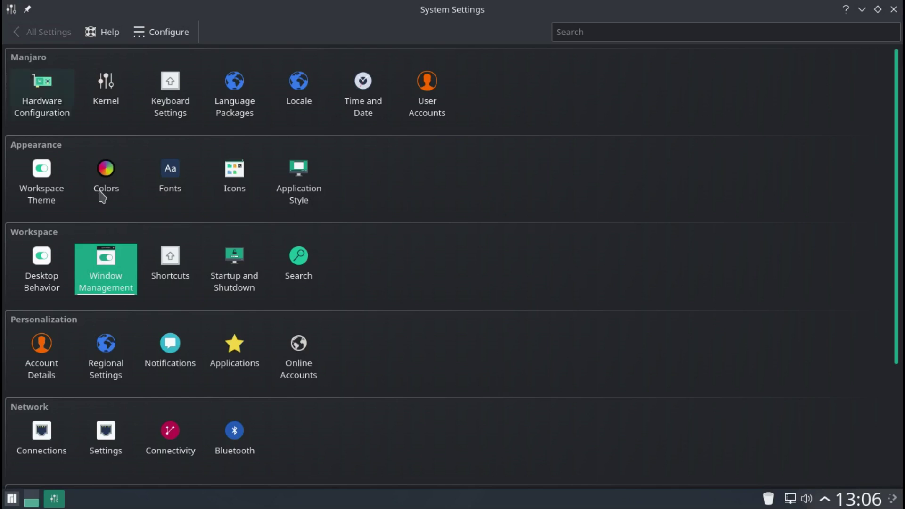
Look through the standard, global, web and custom shortcut settings, and return to the settings overview.
click(159, 265)
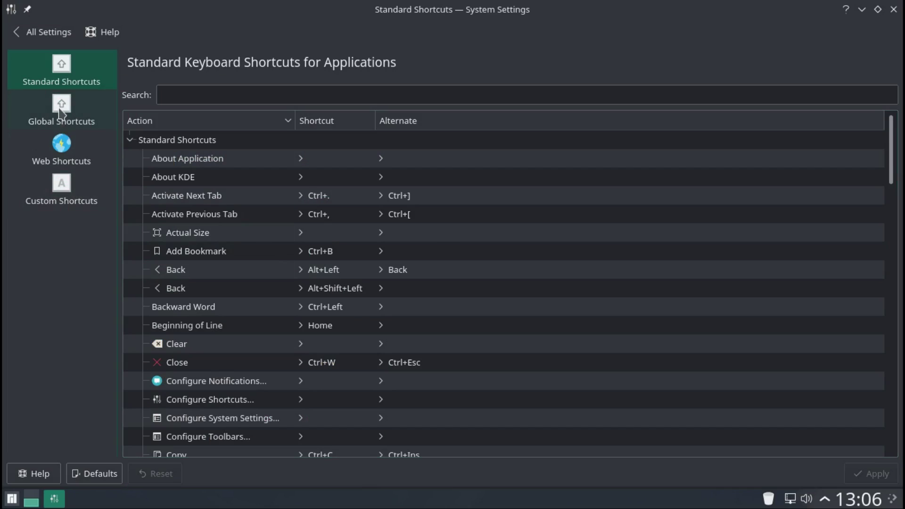
click(62, 113)
click(67, 143)
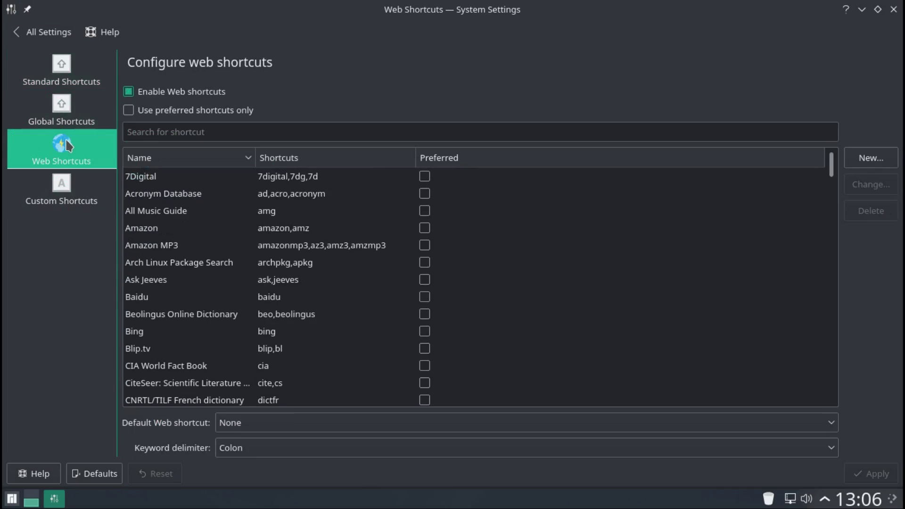
click(71, 185)
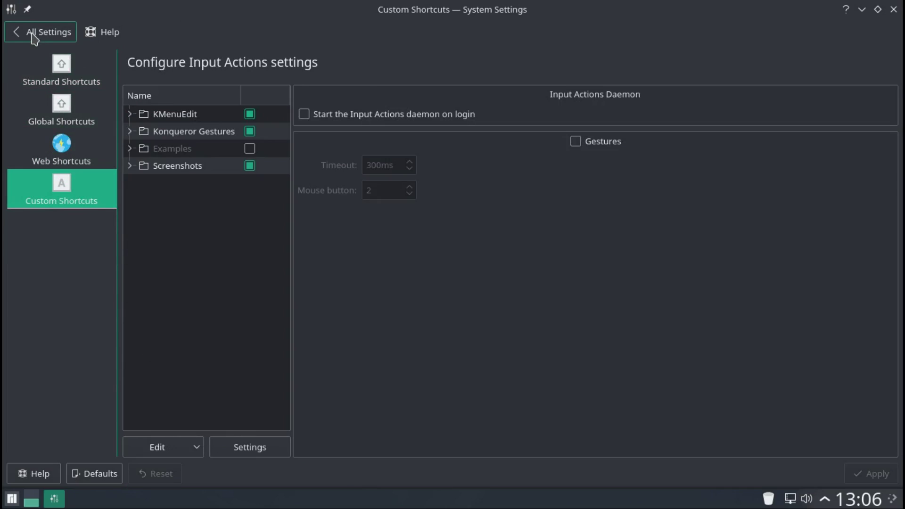
click(33, 32)
Examine the Startup and Shutdown settings for login screen themes and advanced options, autostart, background services and desktop session.
click(240, 284)
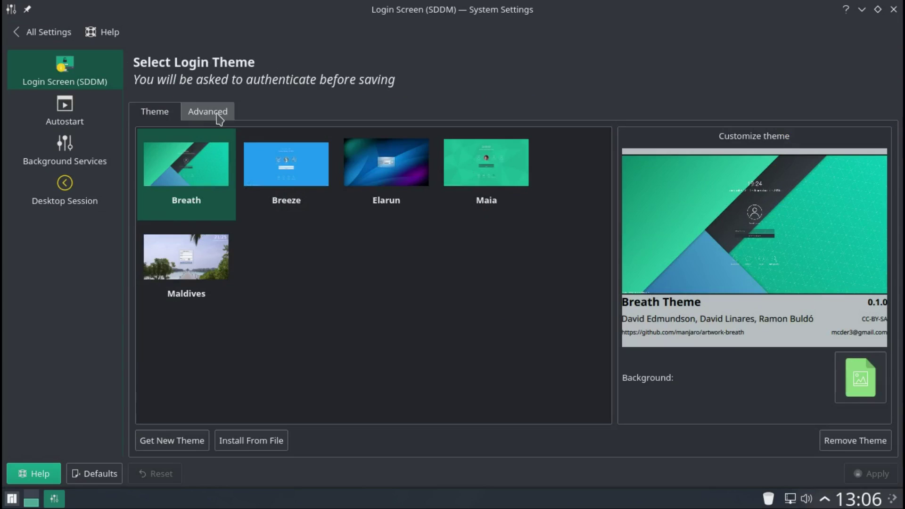
click(220, 118)
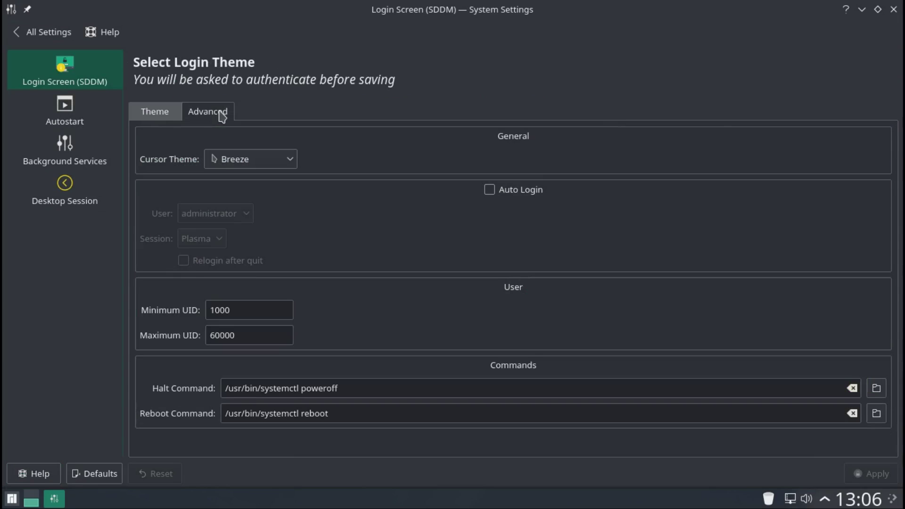
click(74, 120)
click(71, 144)
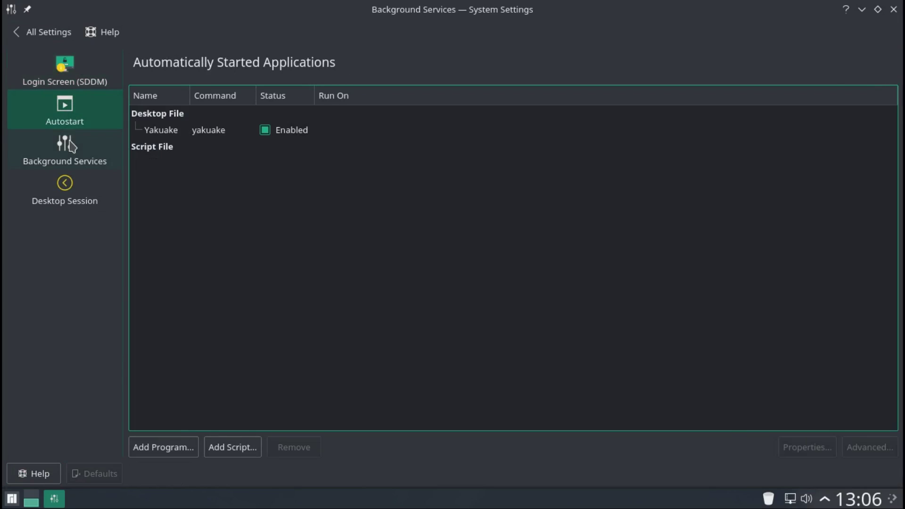
click(68, 194)
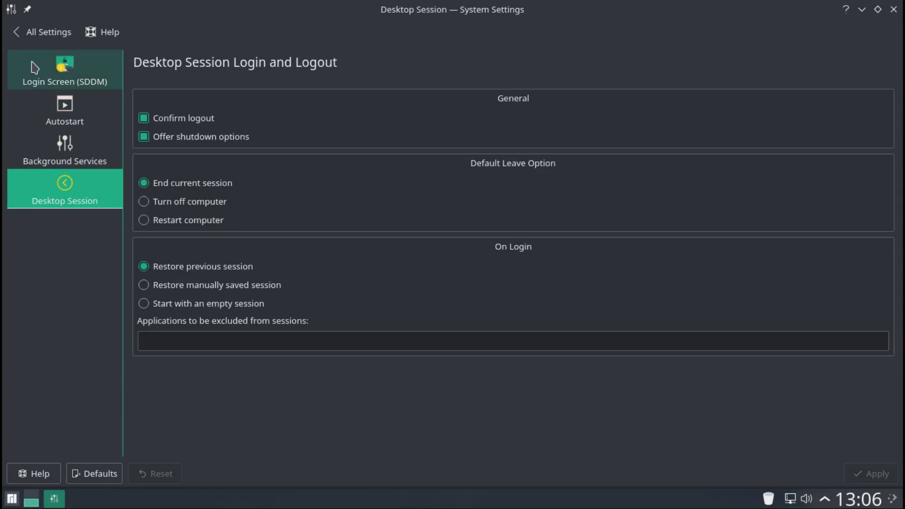
click(41, 32)
View the File Search and Plasma Search plugin settings, and return to the settings overview.
click(294, 257)
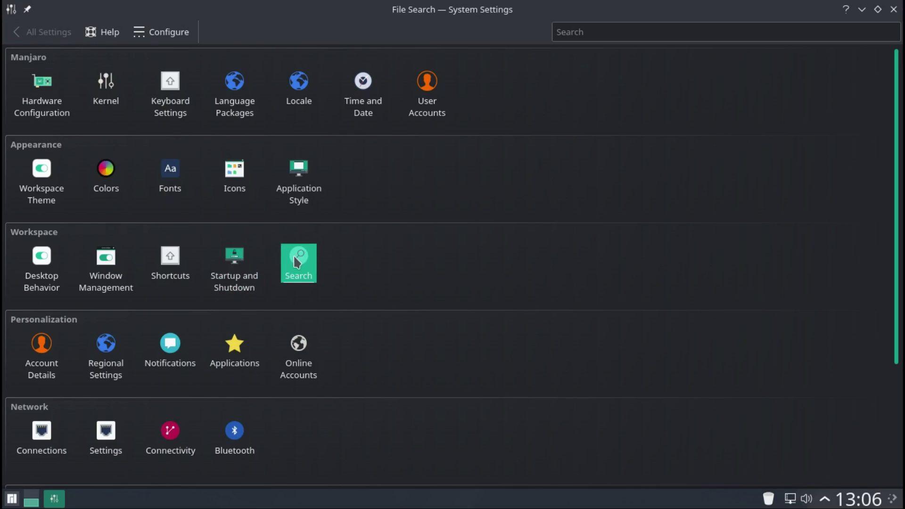
click(70, 113)
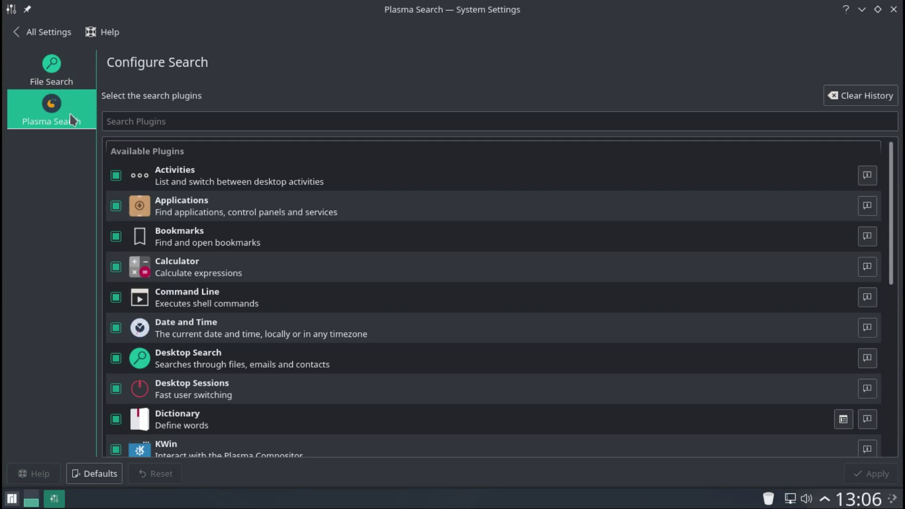
click(24, 32)
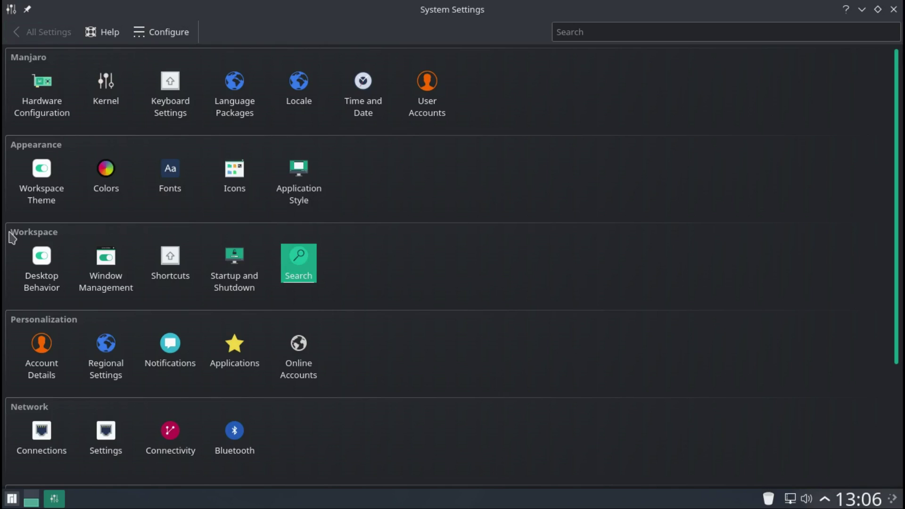
View the KDE Wallet access control and the User Manager's blank new-user form under Account Details.
click(45, 353)
click(209, 114)
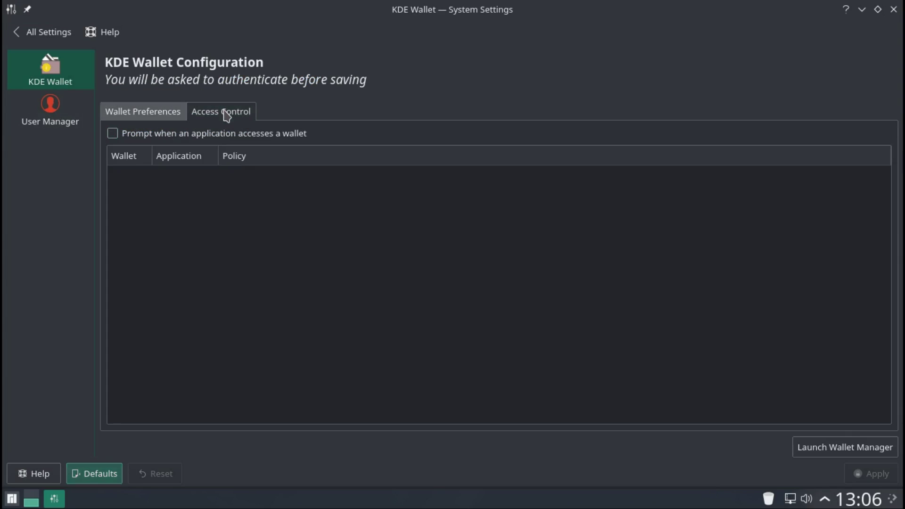
click(50, 108)
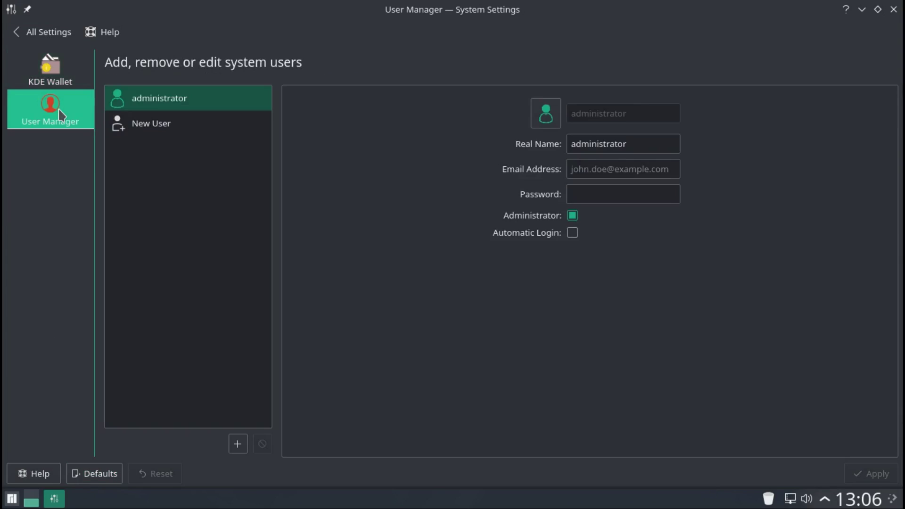
click(145, 124)
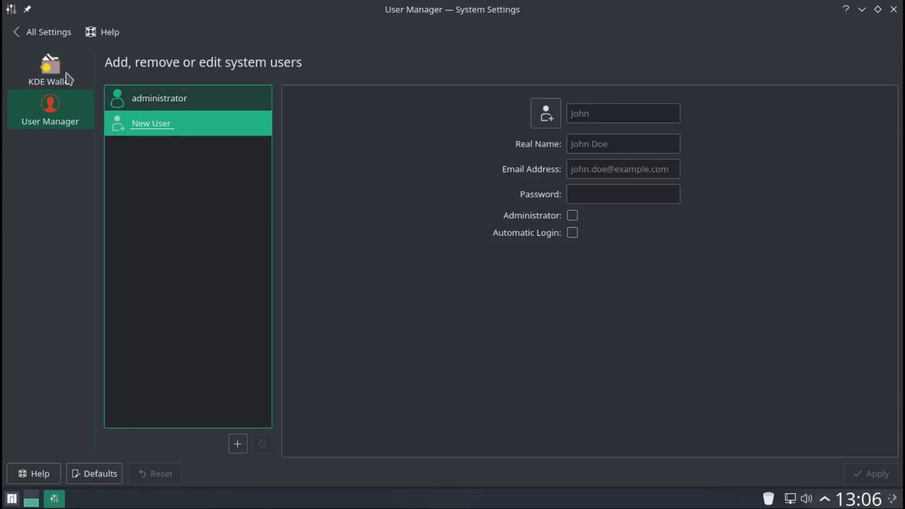
click(25, 33)
View the regional settings for language, formats, spell check, and date and time, and return to the overview.
click(105, 373)
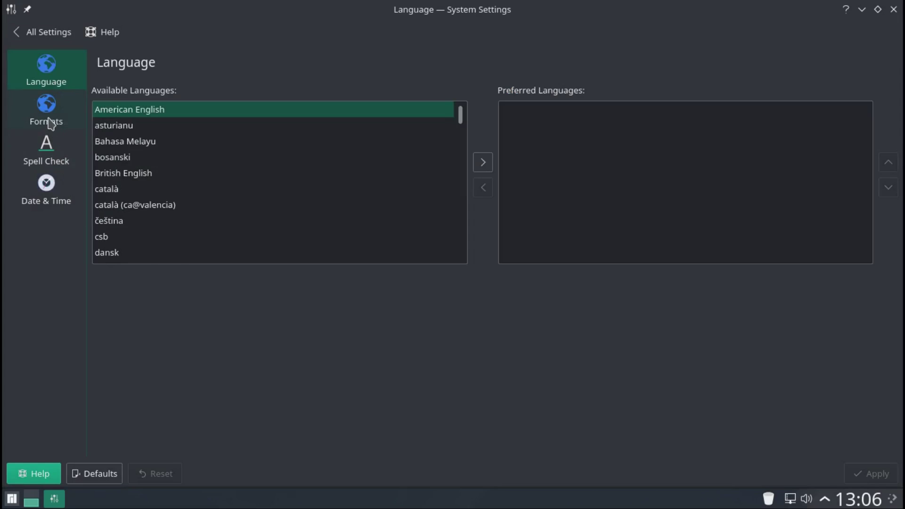
click(51, 123)
click(53, 153)
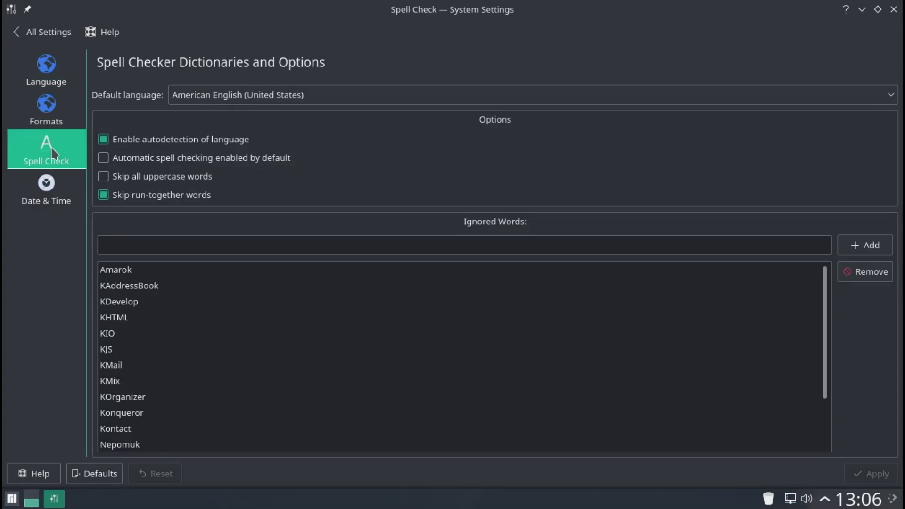
click(46, 188)
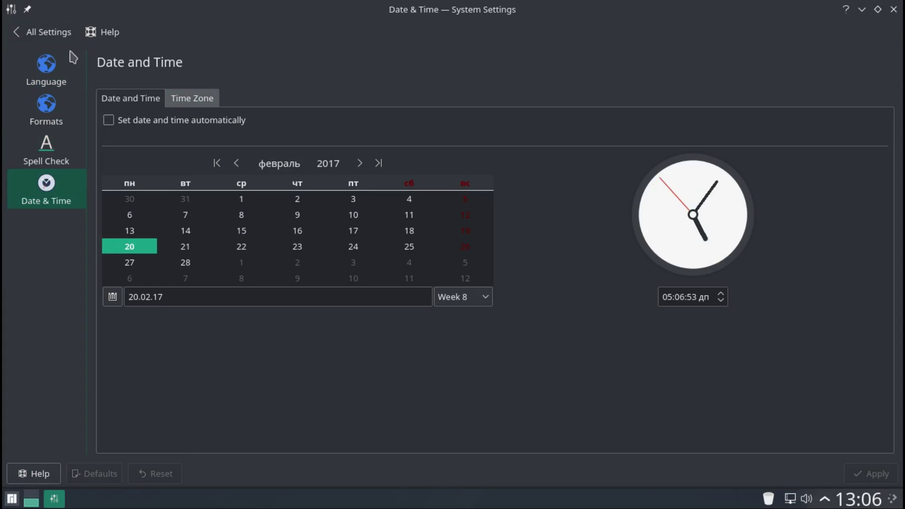
click(42, 35)
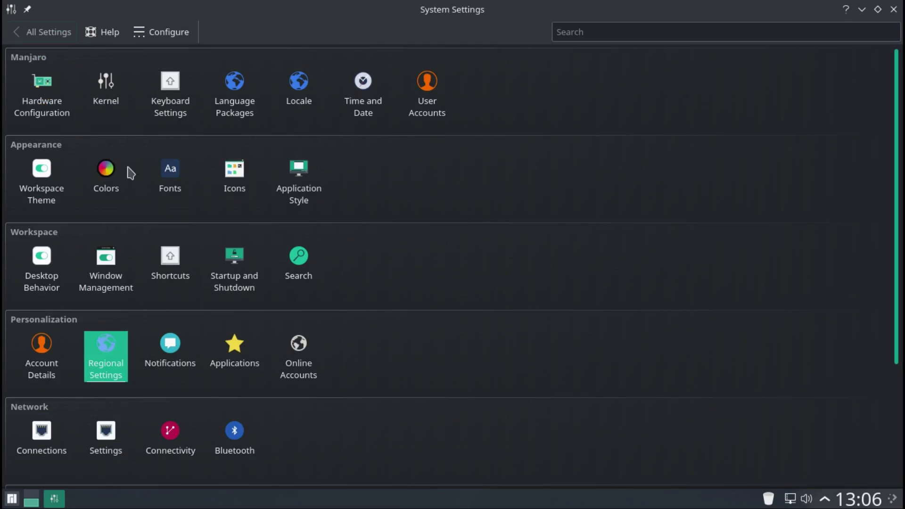
View the event notifications, and the default email client, file manager, terminal emulator and web browser settings.
click(155, 350)
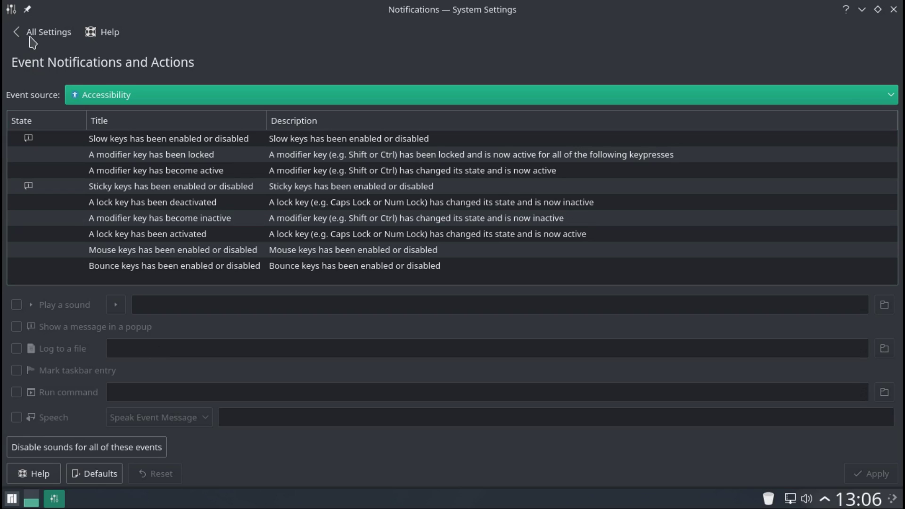
click(33, 34)
click(242, 371)
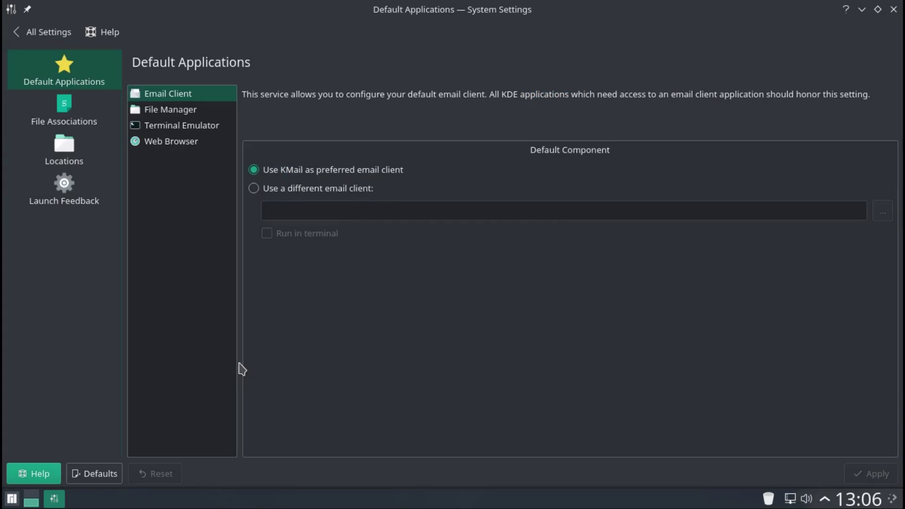
click(165, 114)
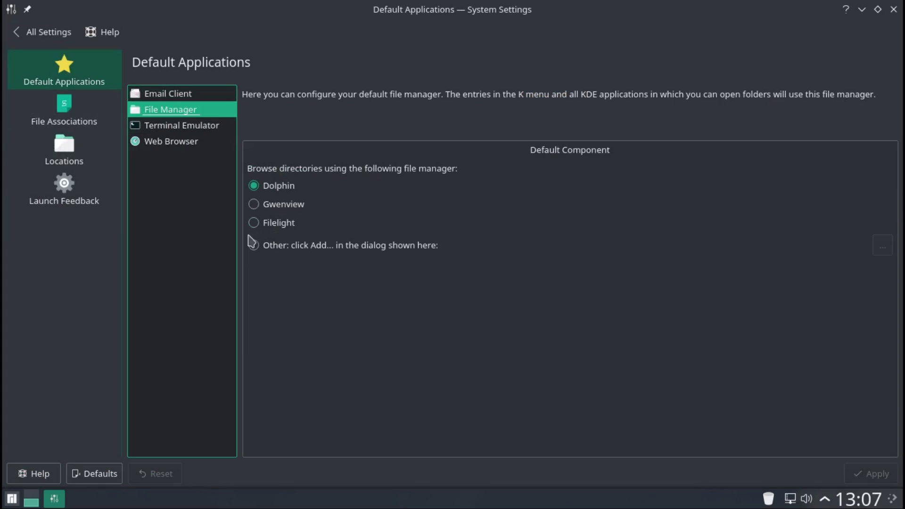
click(169, 134)
click(170, 142)
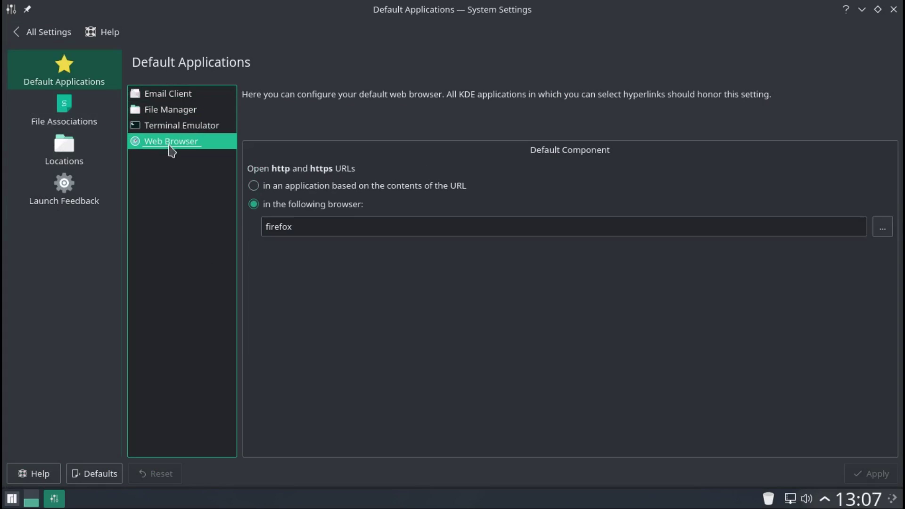
View the file associations, personal file locations and launch feedback settings, and return to the overview.
click(74, 109)
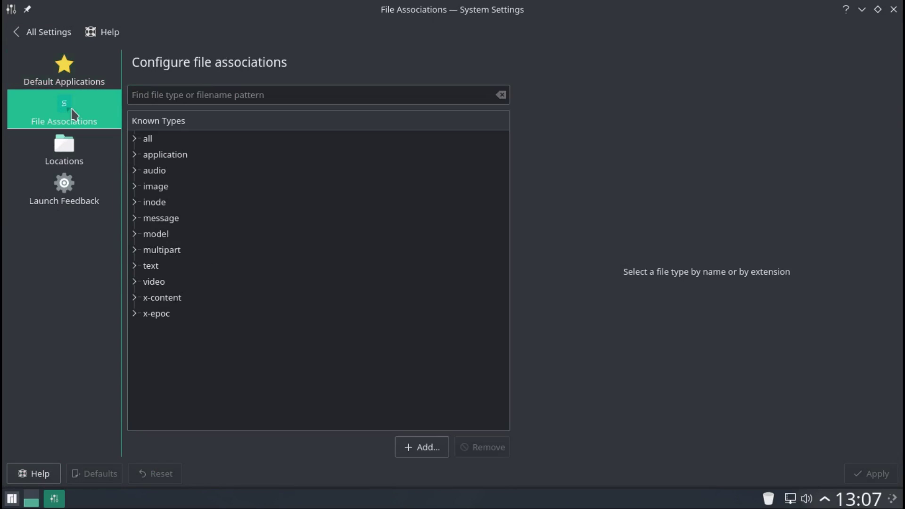
click(71, 148)
click(65, 181)
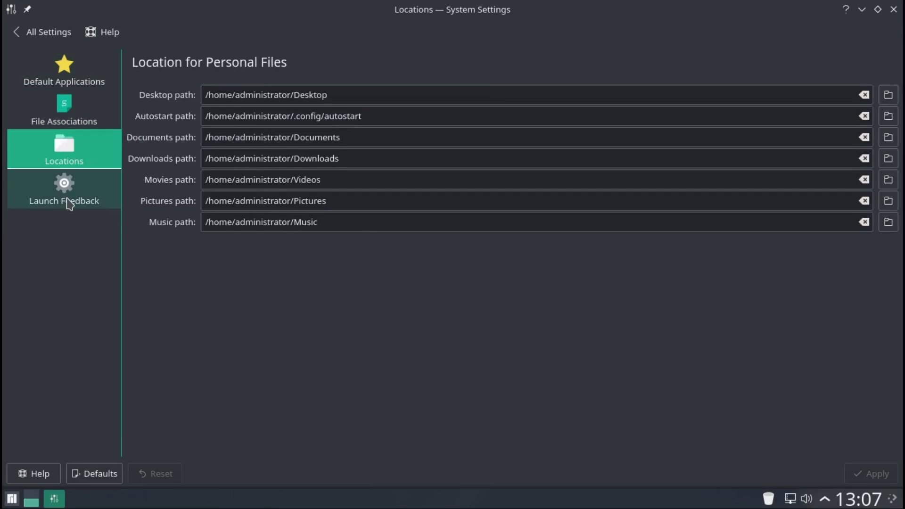
click(24, 36)
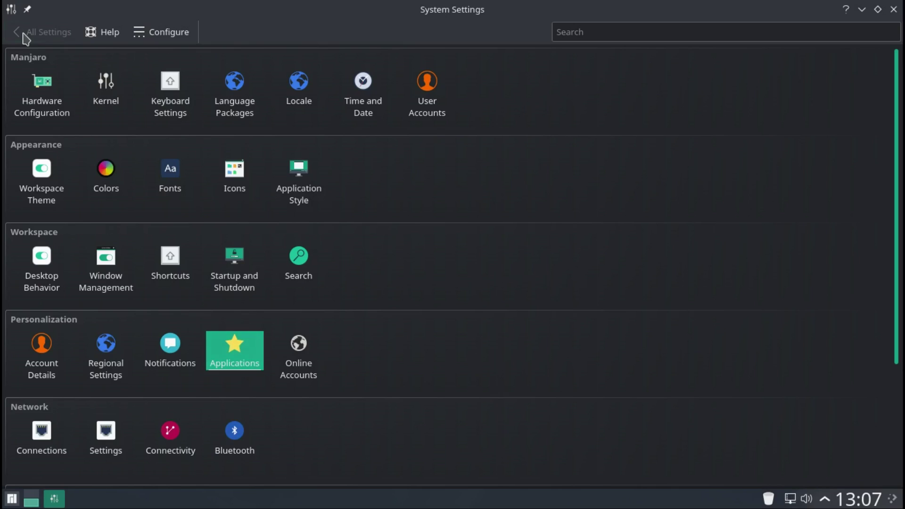
View the account providers offered when creating an online account, and return to the settings overview.
click(299, 361)
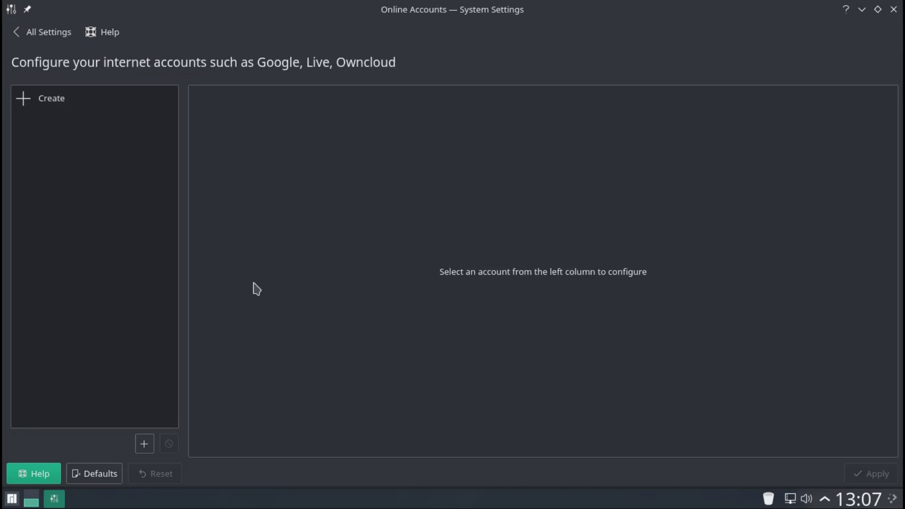
click(57, 104)
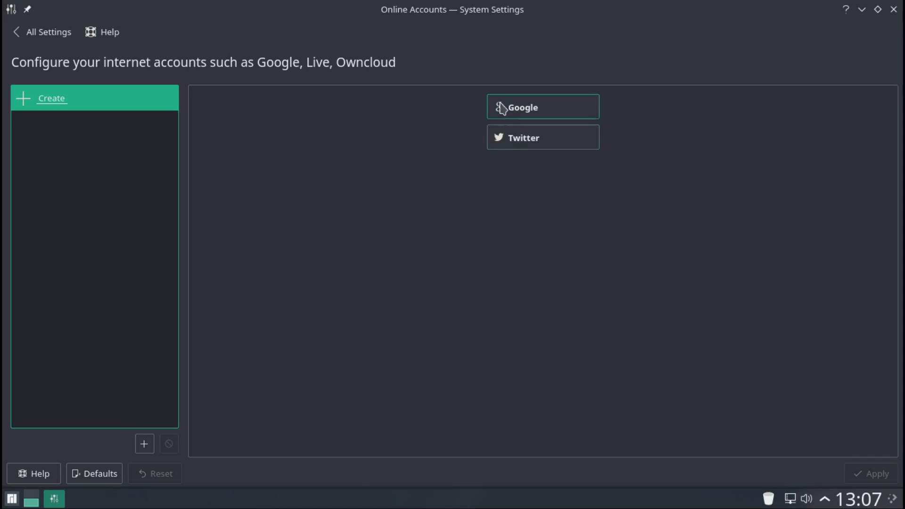
click(20, 33)
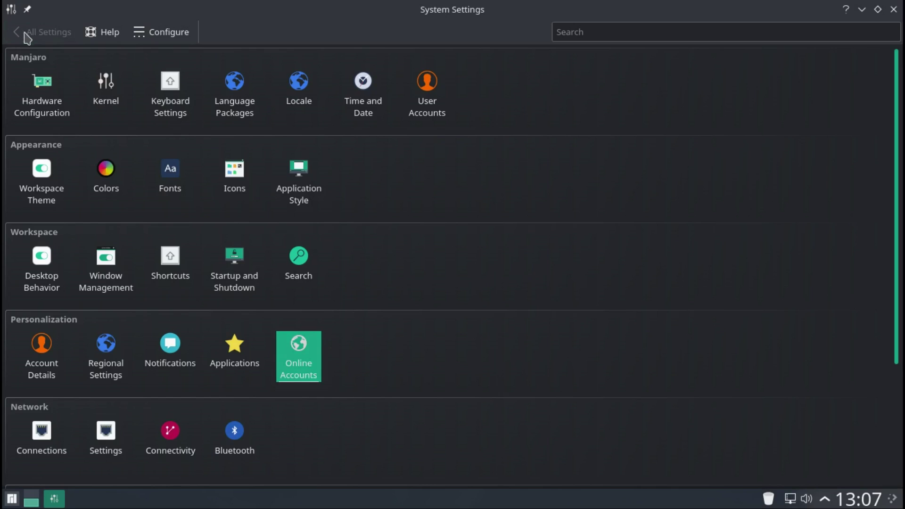
View the wired network connection's settings, and the proxy, connection preferences and SSL certificate settings.
click(42, 437)
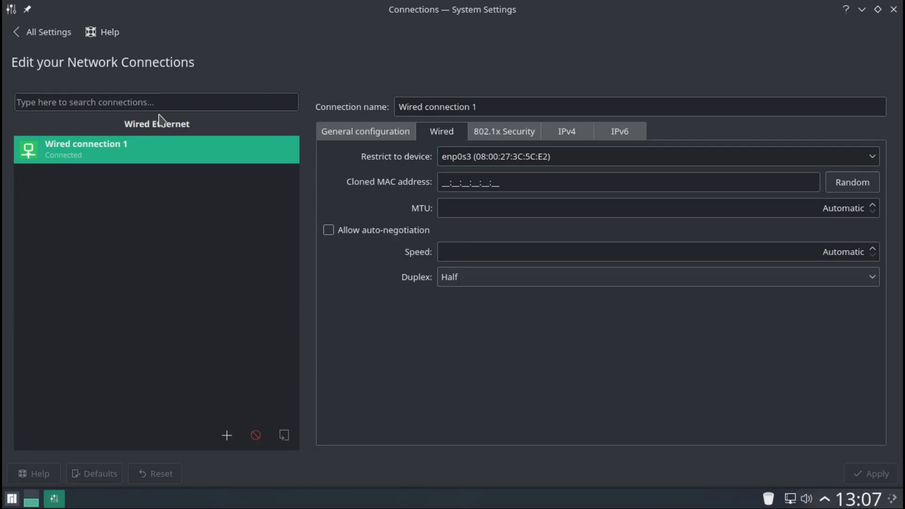
click(36, 33)
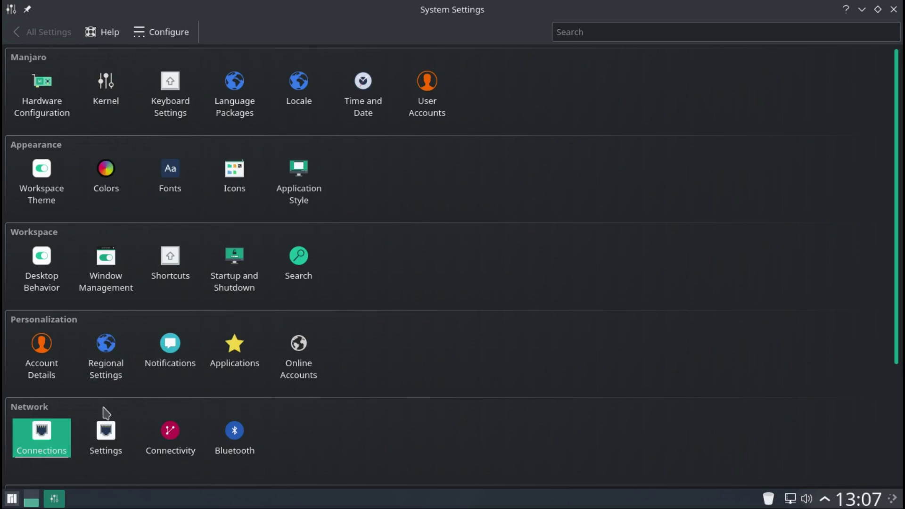
click(105, 425)
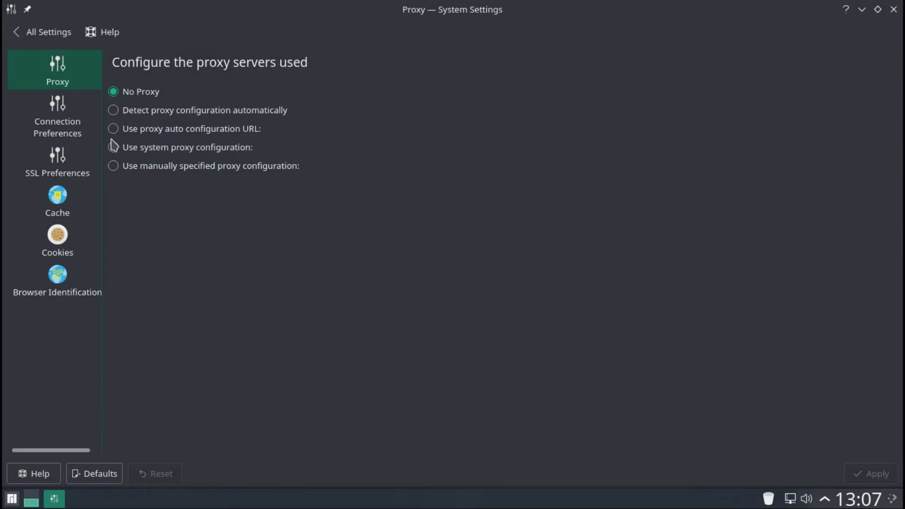
click(69, 121)
click(59, 171)
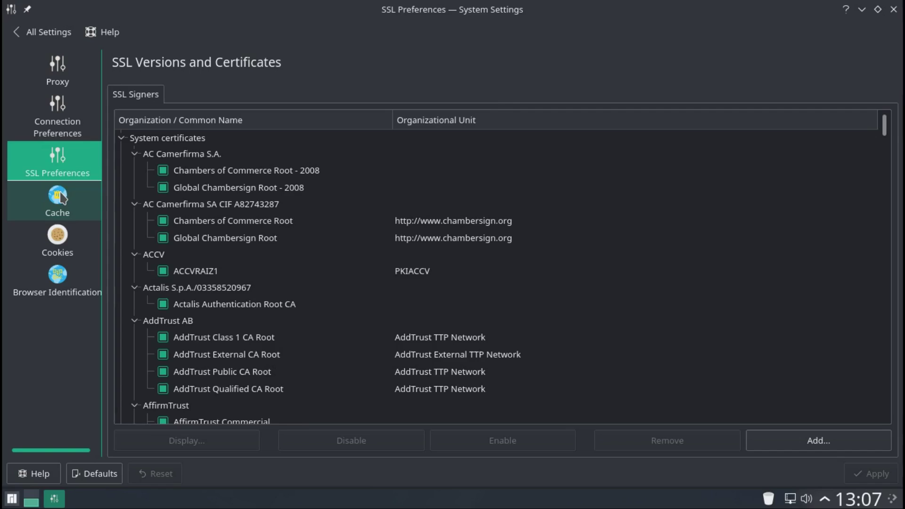
View the network cache, cookies and browser identification settings, and return to the overview.
click(56, 213)
click(57, 236)
click(53, 284)
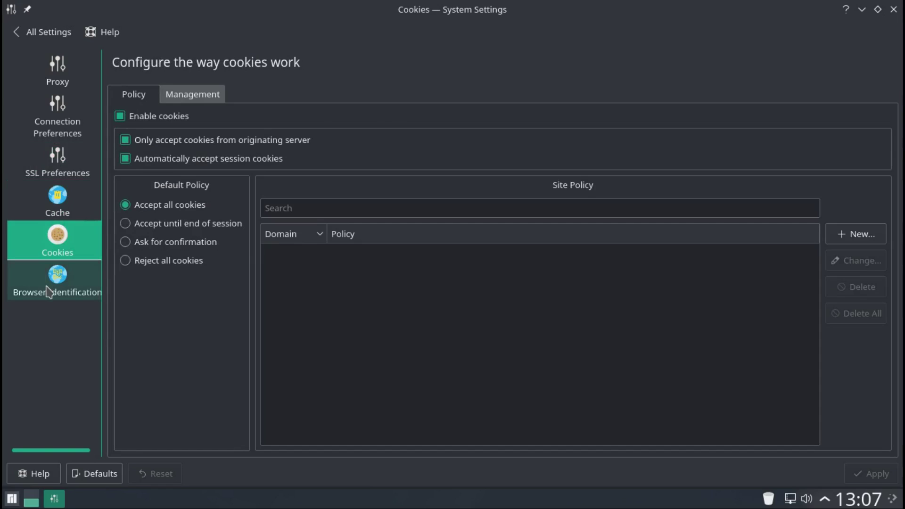
click(14, 33)
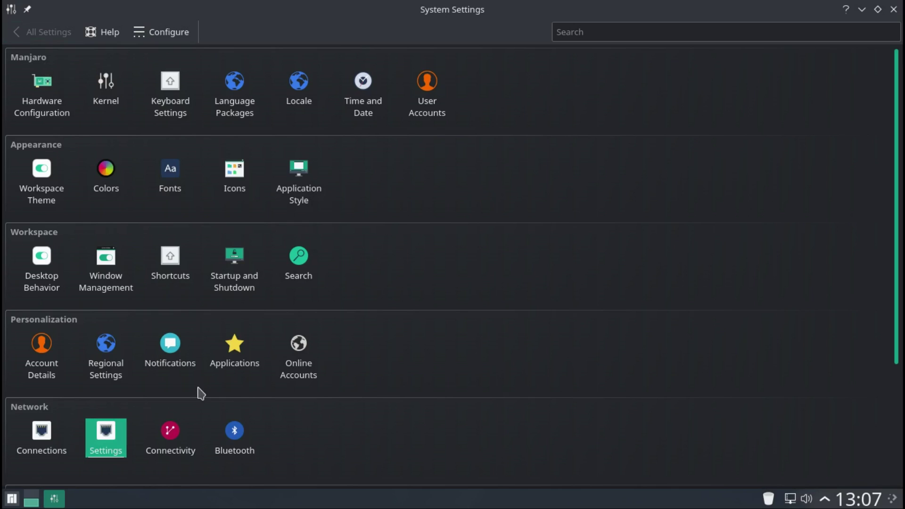
View the Windows shares settings and the Bluetooth devices, adapters and advanced settings, and return to the overview.
click(166, 441)
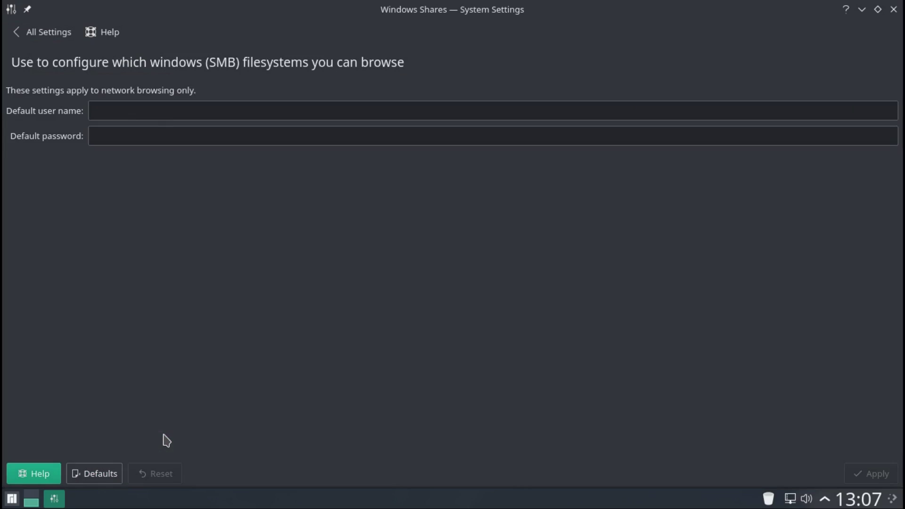
click(31, 33)
click(238, 437)
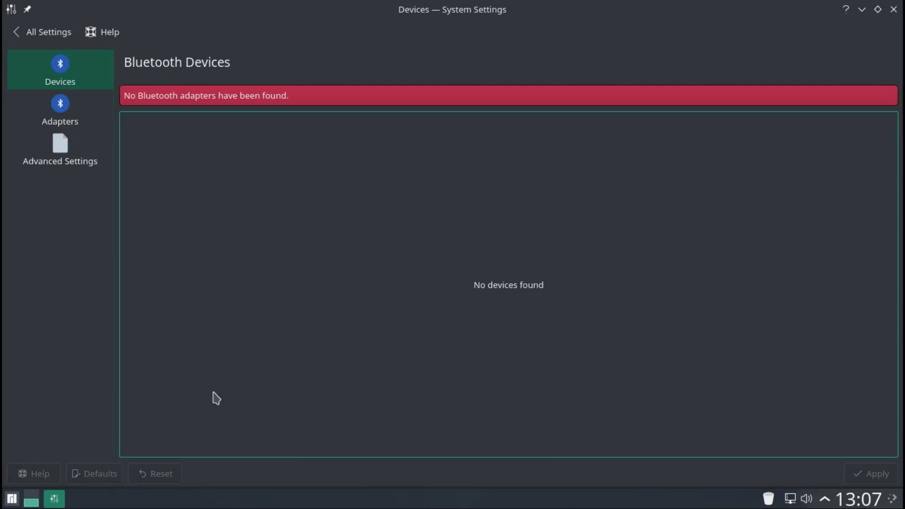
click(58, 103)
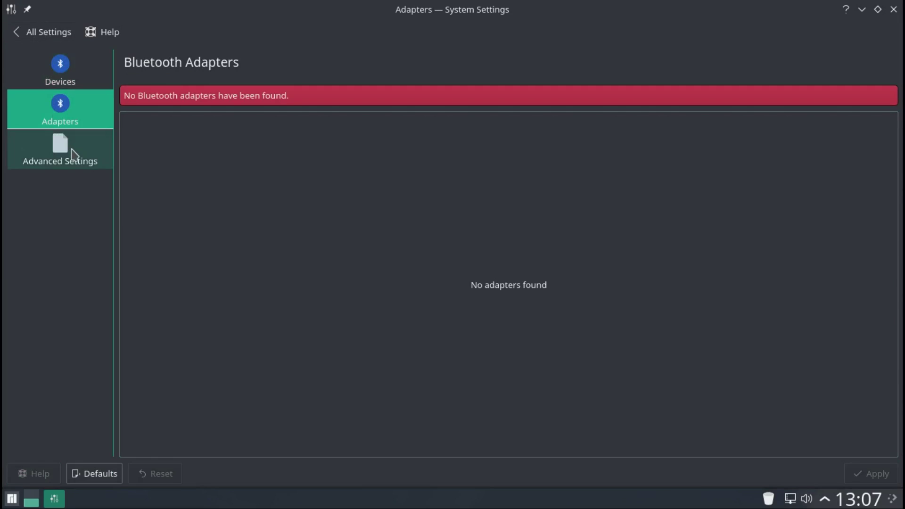
click(72, 145)
click(30, 32)
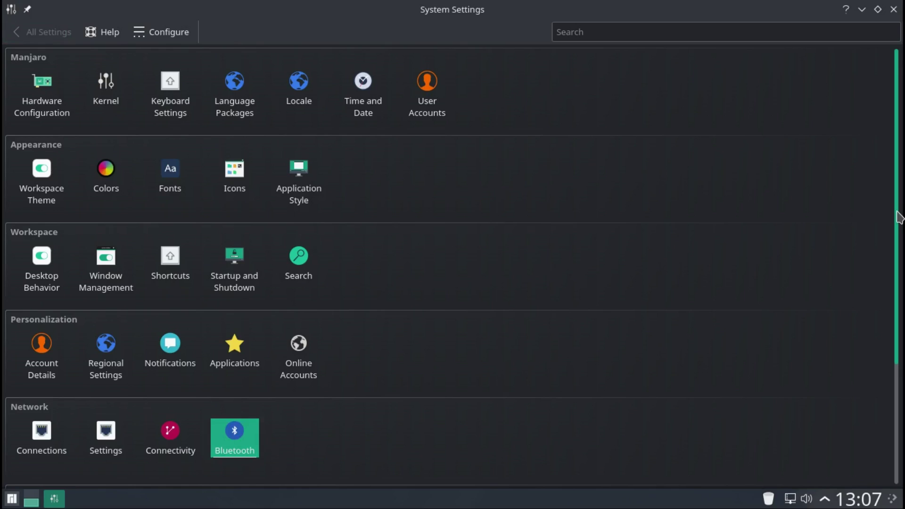
View the keyboard's hardware, layouts and advanced settings among the input devices.
scroll(903, 279, down, 1)
scroll(903, 278, down, 3)
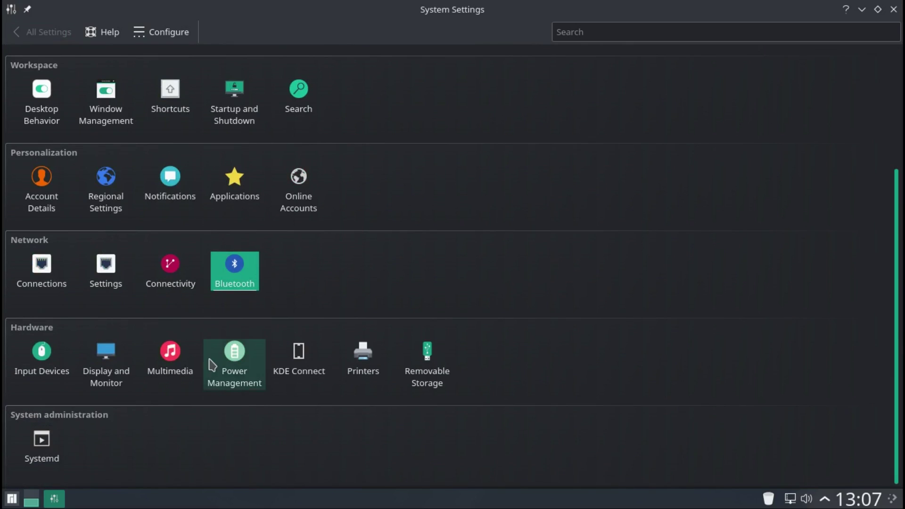
click(42, 370)
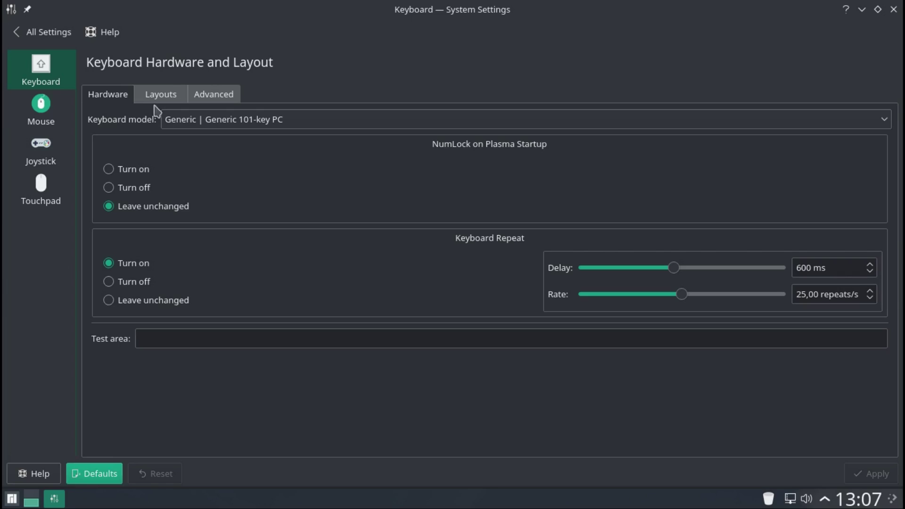
click(171, 96)
click(211, 95)
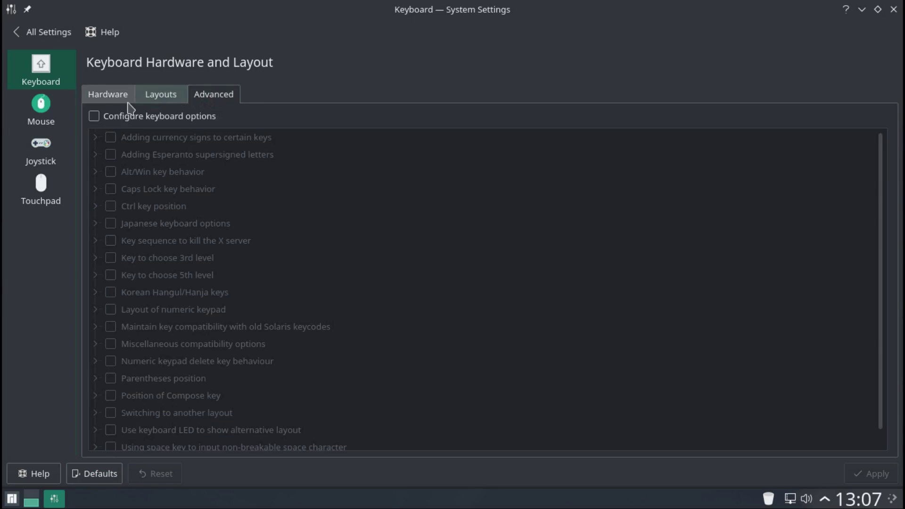
View the mouse's advanced and keyboard navigation settings, the joystick and the touchpad settings, and return to the overview.
click(41, 111)
click(158, 95)
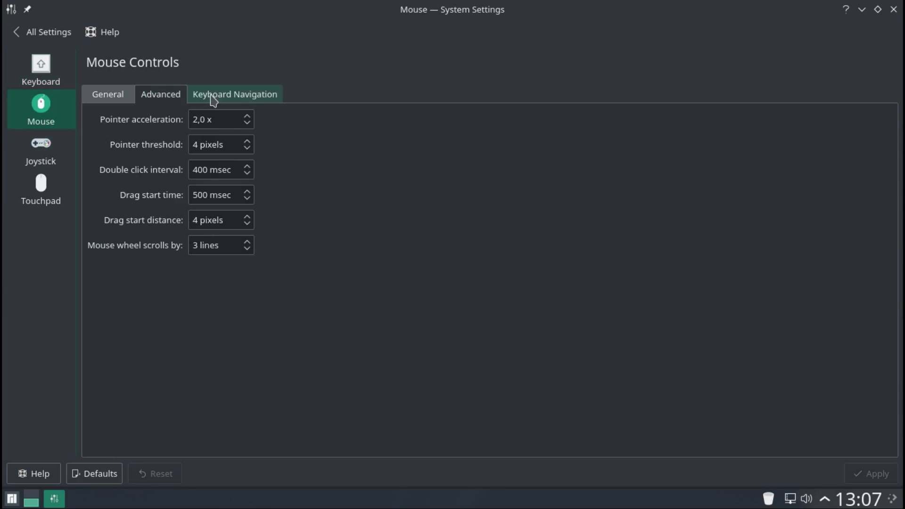
click(213, 96)
click(42, 147)
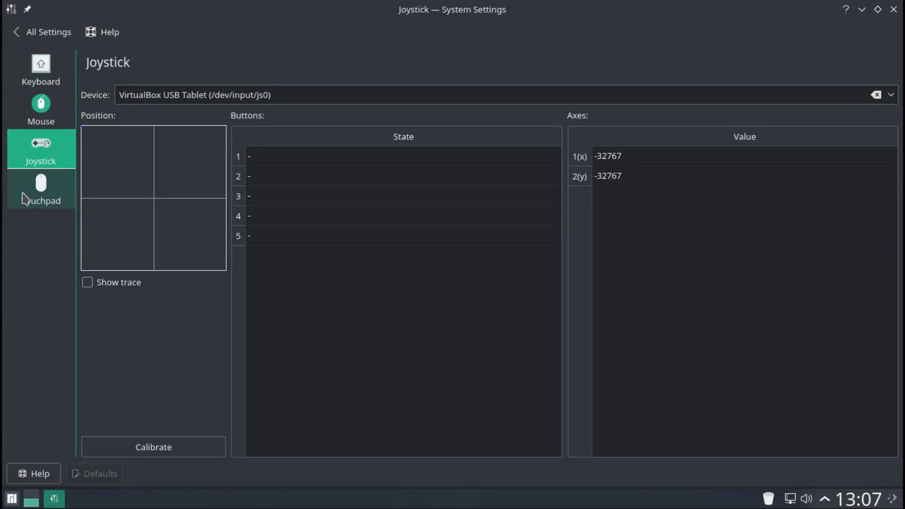
click(26, 197)
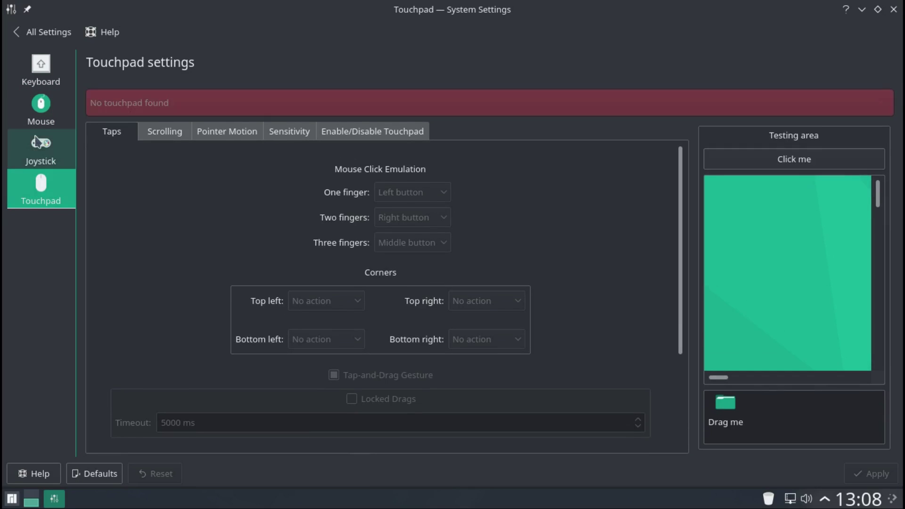
click(35, 38)
View the displays, compositor and gamma settings, and return to the overview.
click(118, 368)
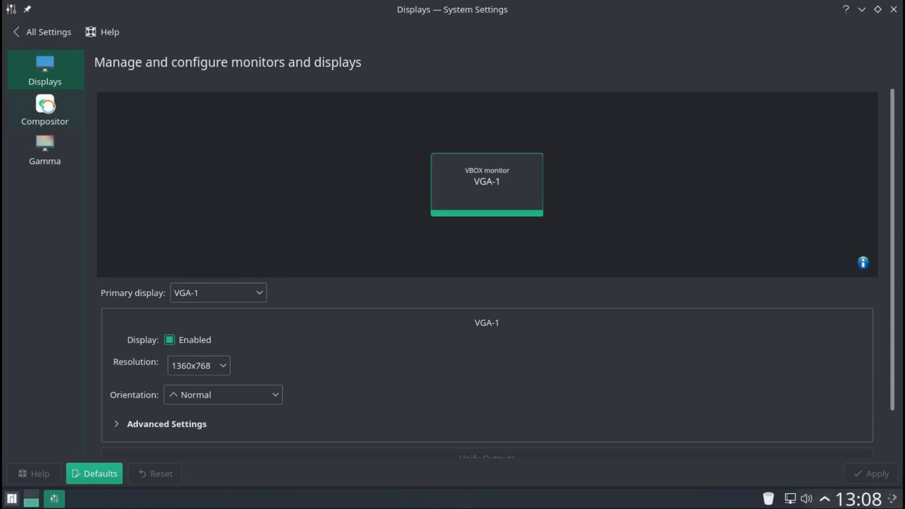
click(50, 114)
click(50, 155)
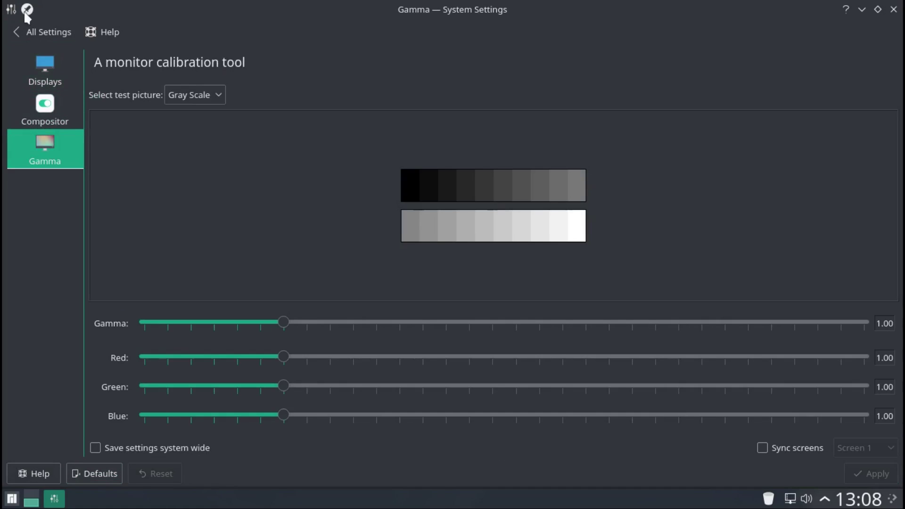
click(18, 32)
View the audio volume settings for applications, recording, output devices, input devices and configuration.
click(171, 370)
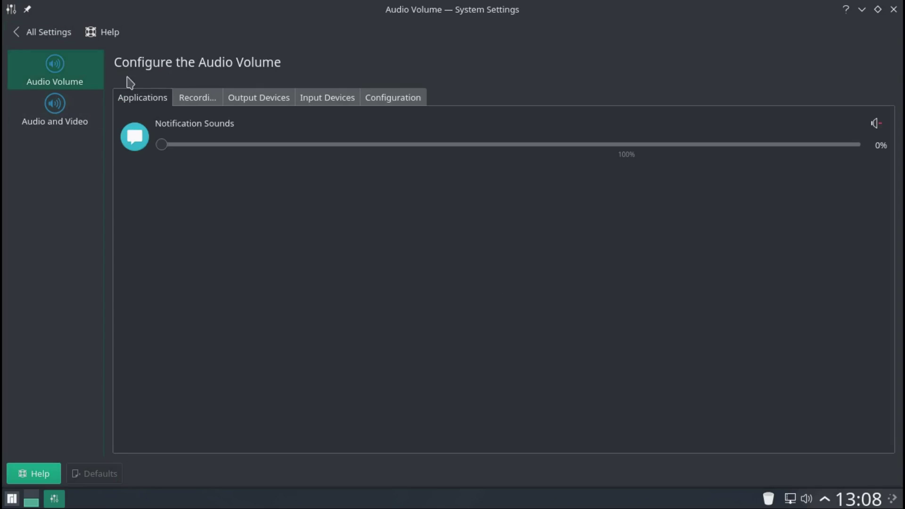
click(197, 102)
click(276, 102)
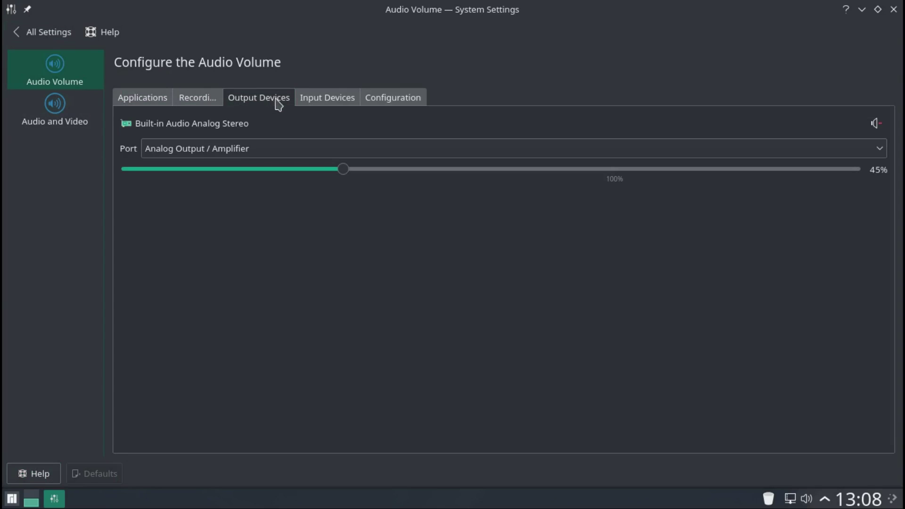
click(332, 102)
click(392, 101)
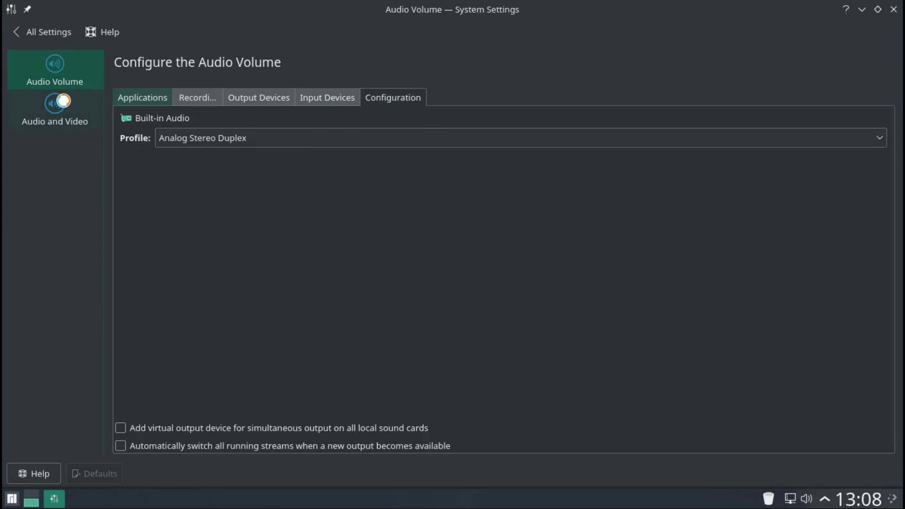
View the Phonon audio and video settings, including audio hardware setup and backend, and return to the overview.
click(64, 105)
click(263, 97)
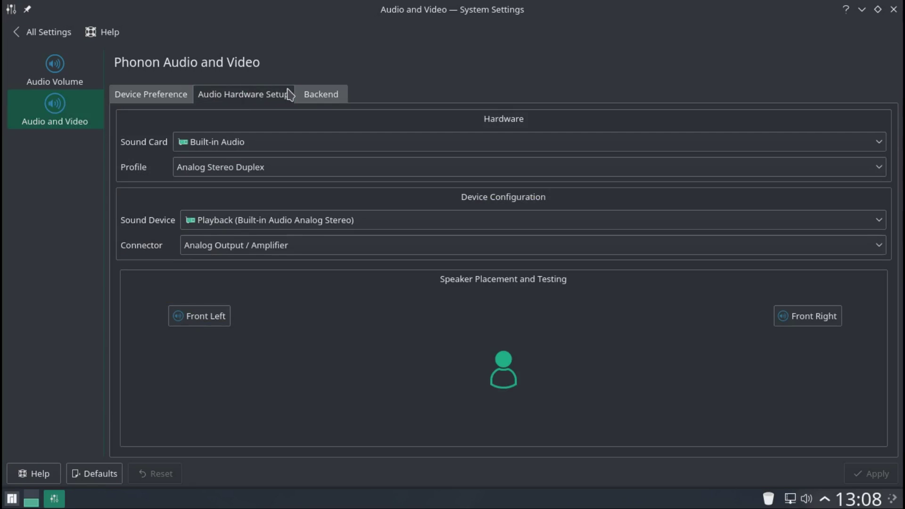
click(317, 94)
click(14, 35)
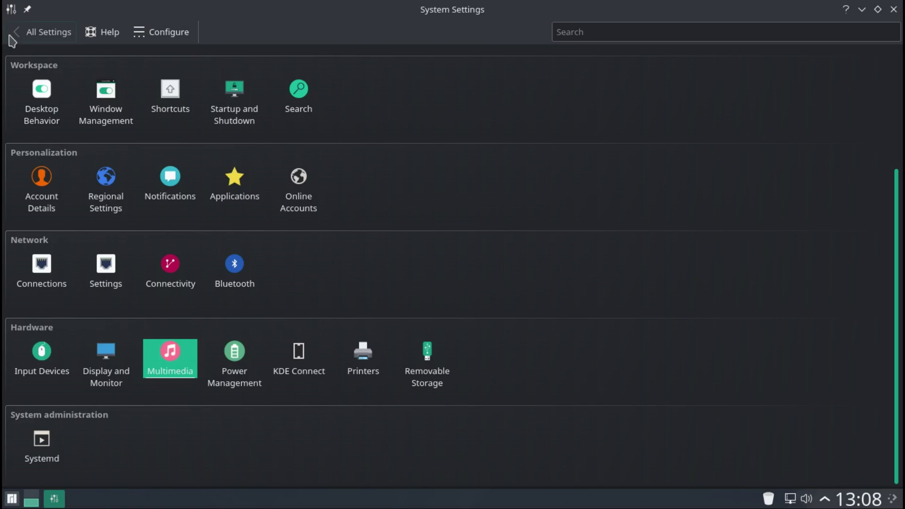
View the energy saving profiles for AC power and battery, the activity settings and the advanced power settings, and return to the overview.
click(233, 374)
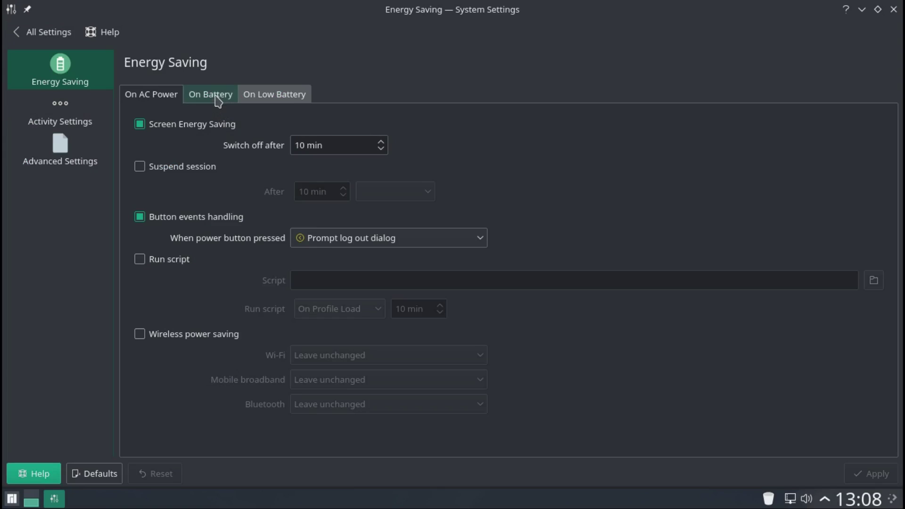
click(268, 97)
click(223, 103)
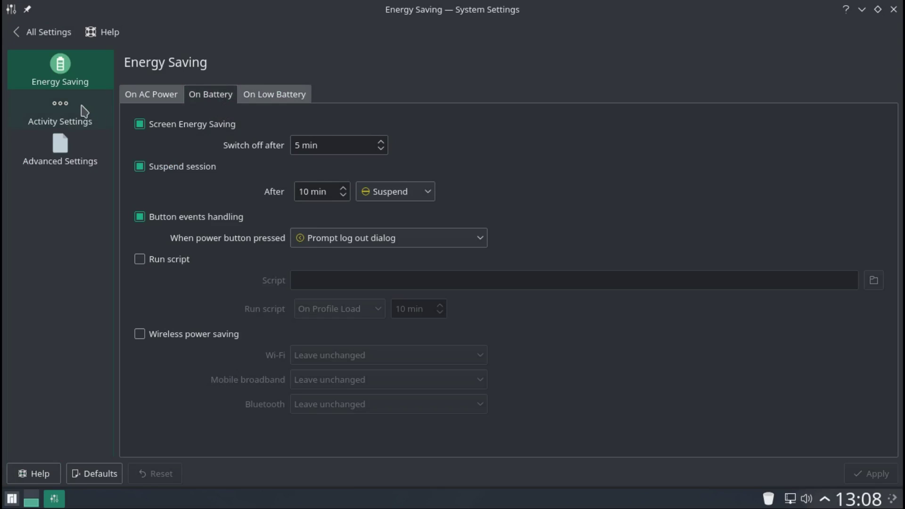
click(83, 111)
click(64, 151)
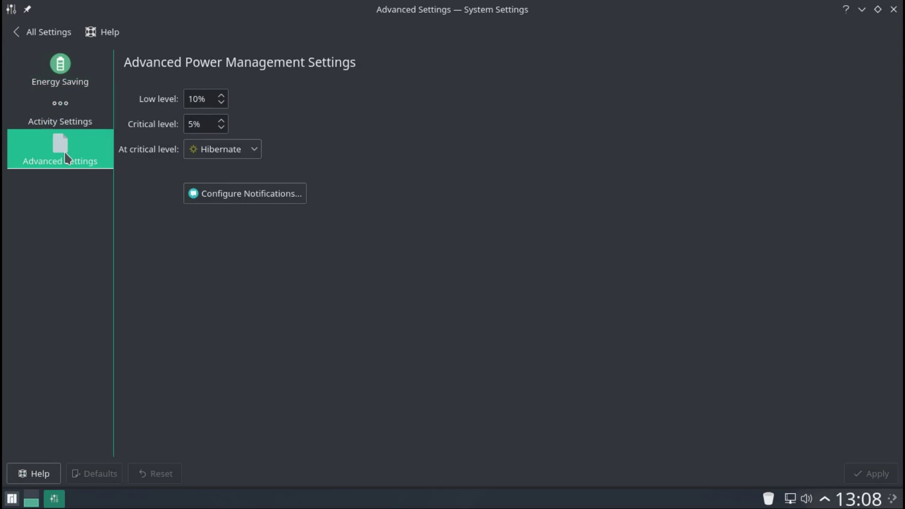
click(16, 36)
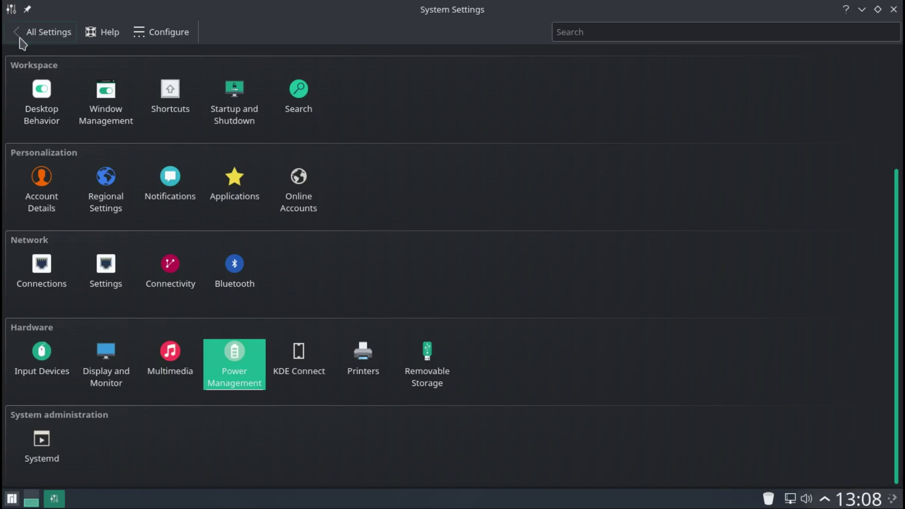
View the KDE Connect device syncing settings, and return to the overview.
click(296, 372)
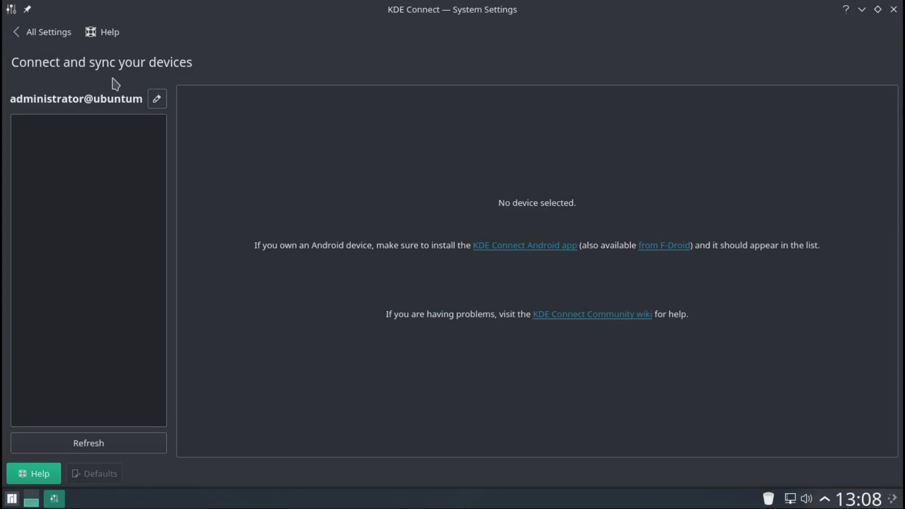
click(33, 33)
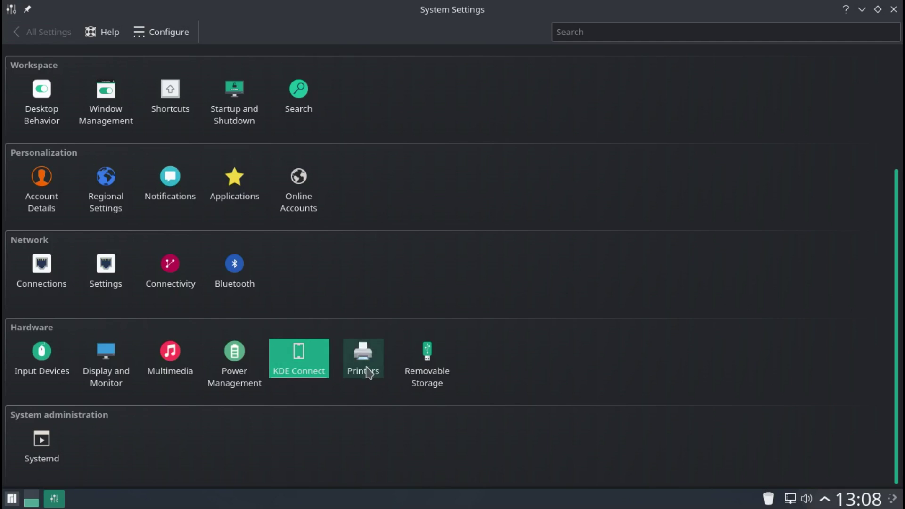
View the printer settings and the wizard for adding a new printer, dismiss it without authenticating, and return to the overview.
click(368, 373)
click(431, 292)
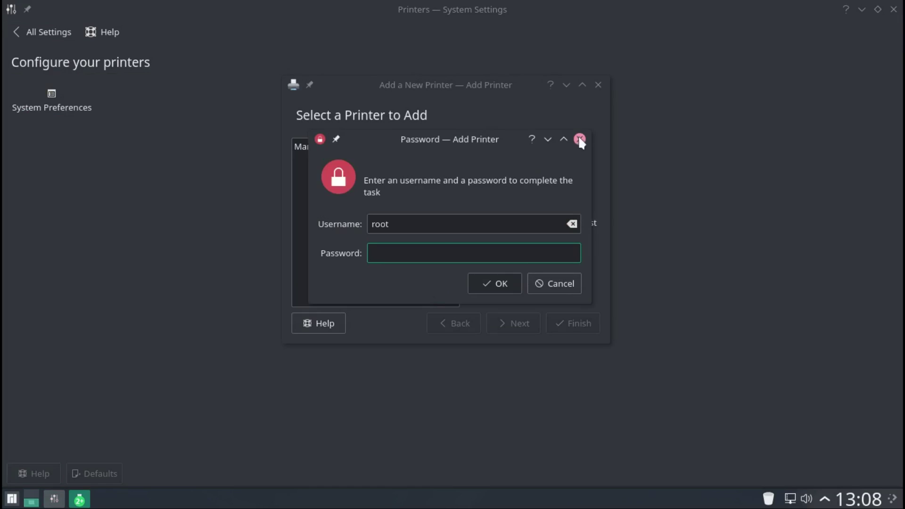
click(580, 140)
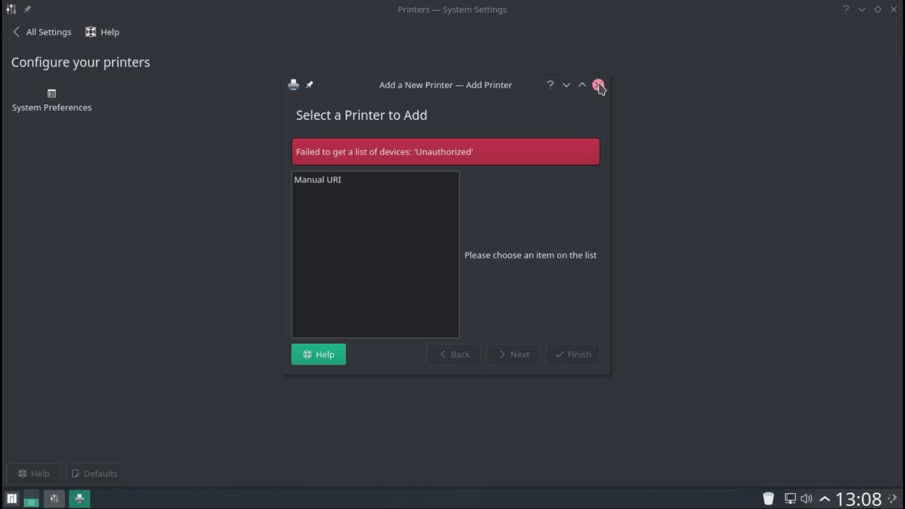
click(598, 86)
click(41, 36)
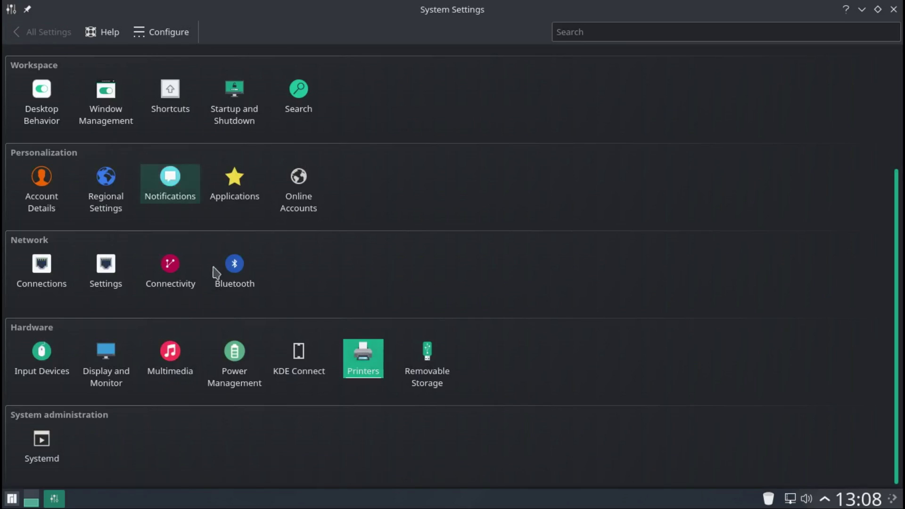
View the removable storage settings for device actions, digital cameras and automatic mounting of removable devices.
click(444, 371)
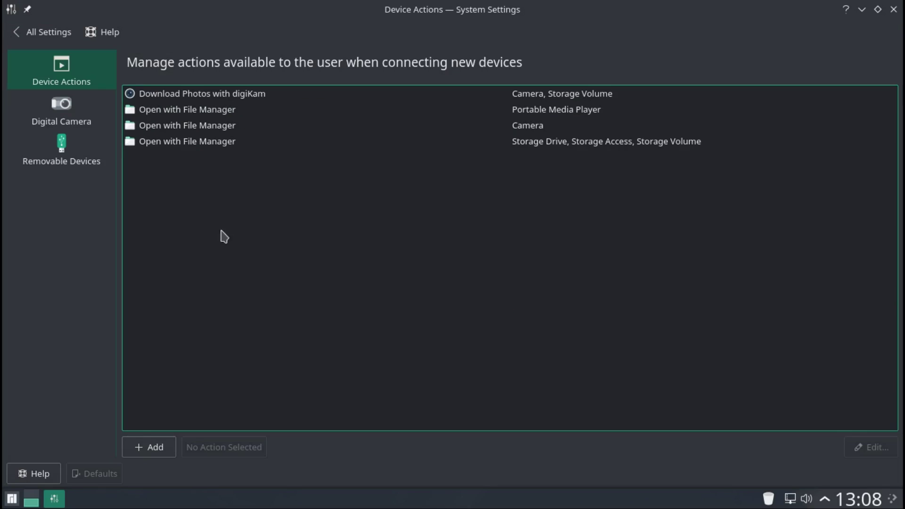
click(66, 110)
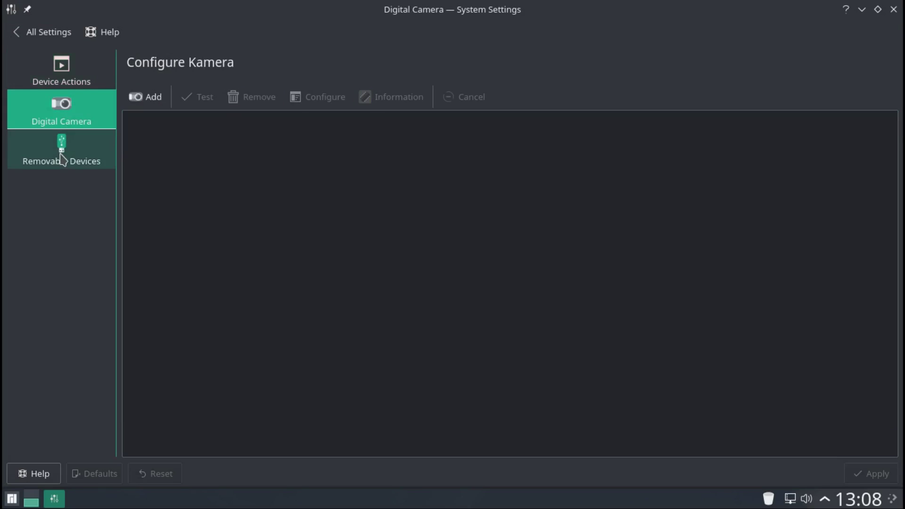
click(62, 162)
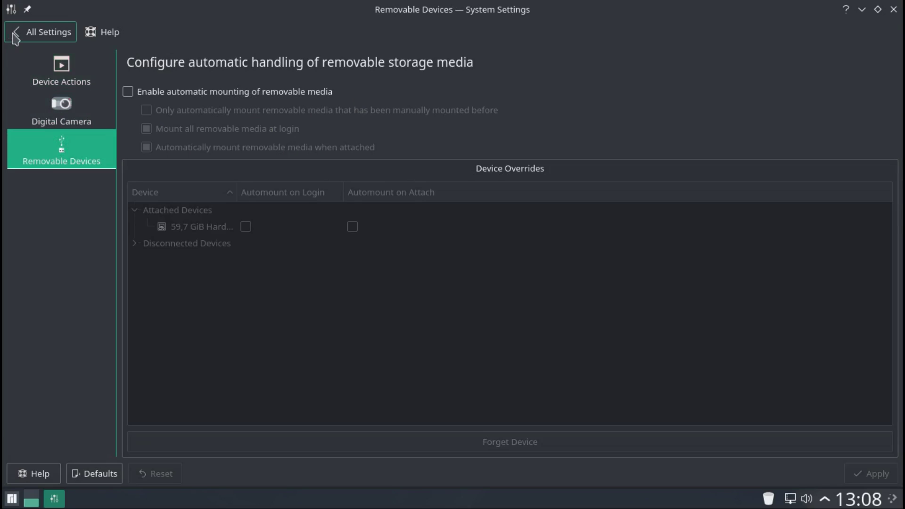
Return to the overview and view the Systemd user units, configuration, sessions and timers, ending back at the overview.
click(29, 32)
click(50, 446)
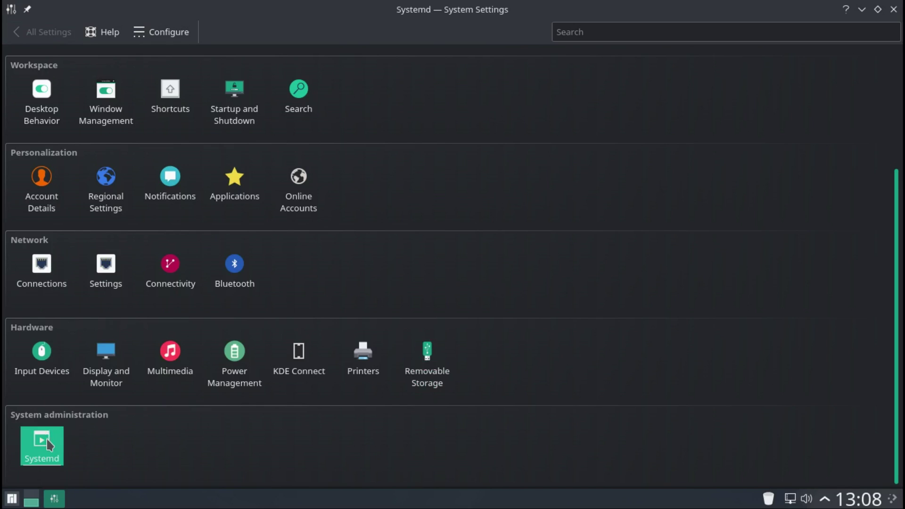
click(89, 115)
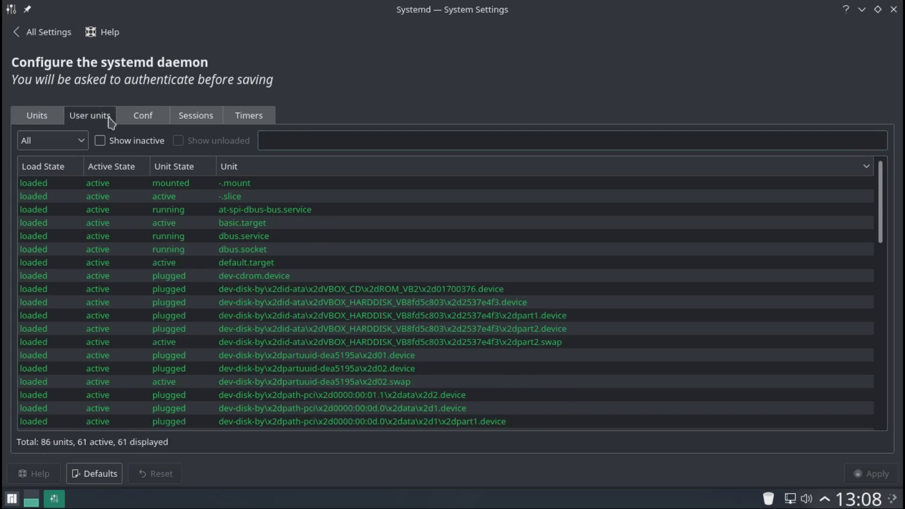
click(140, 118)
click(196, 114)
click(239, 116)
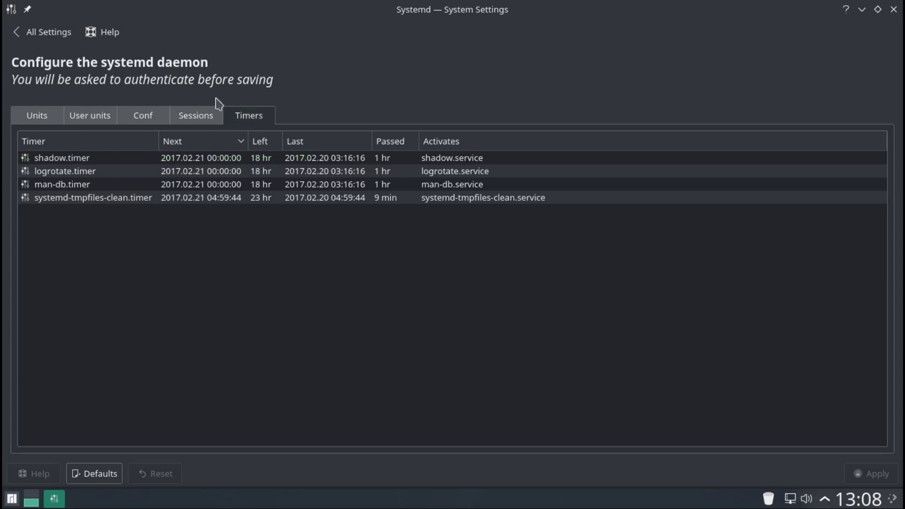
click(44, 32)
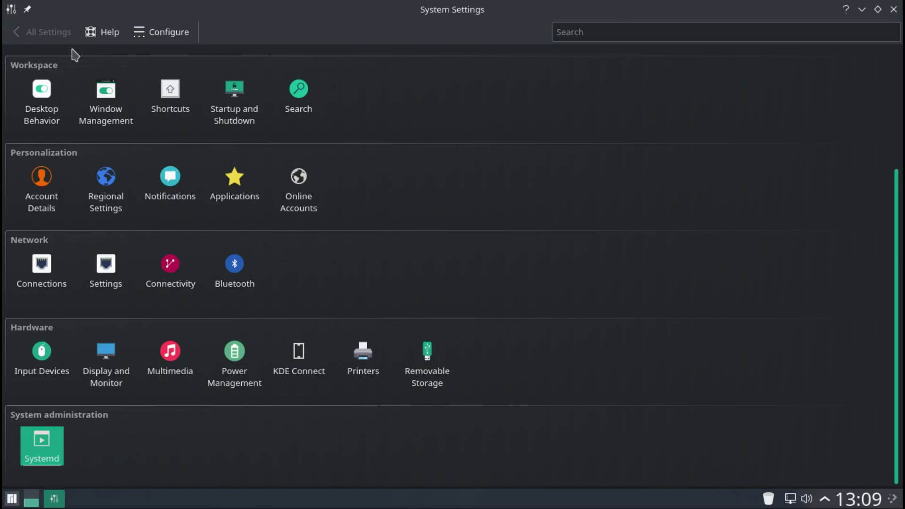
View the general view-style options of System Settings, dismiss them without changes, and close System Settings.
click(97, 32)
click(158, 38)
click(158, 38)
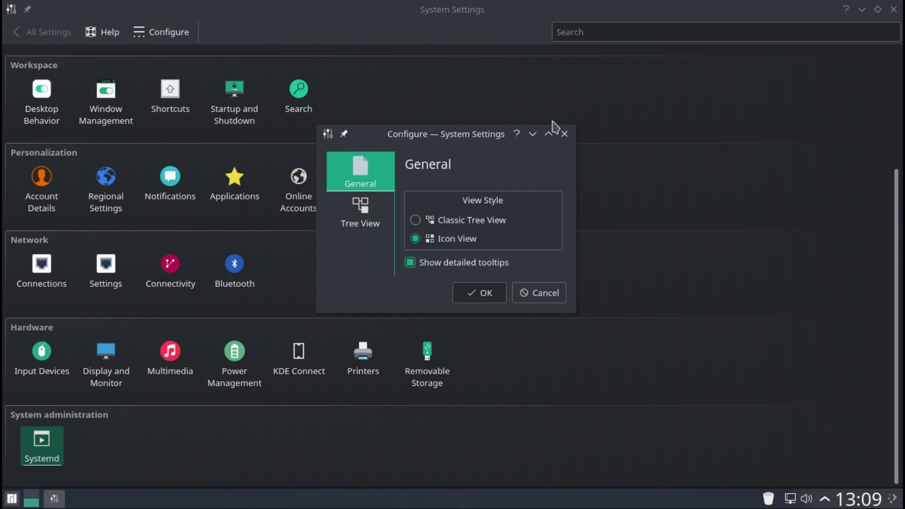
click(564, 134)
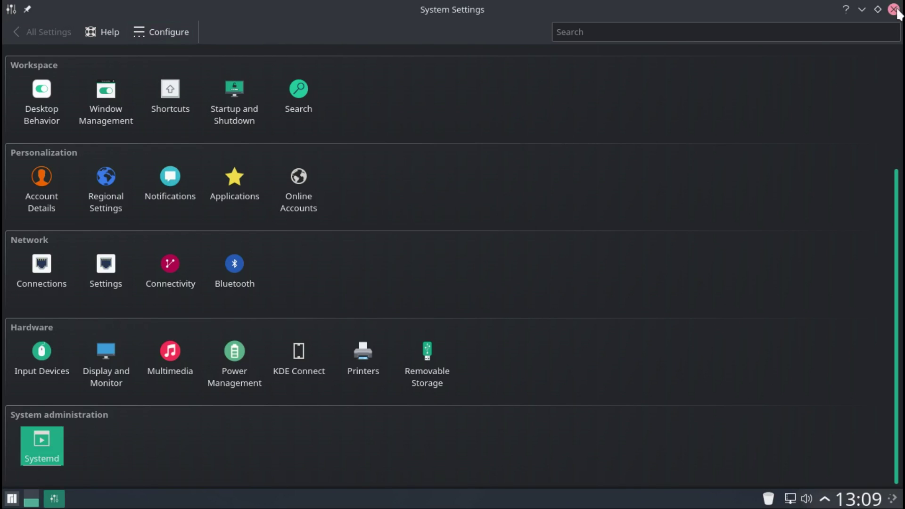
click(894, 10)
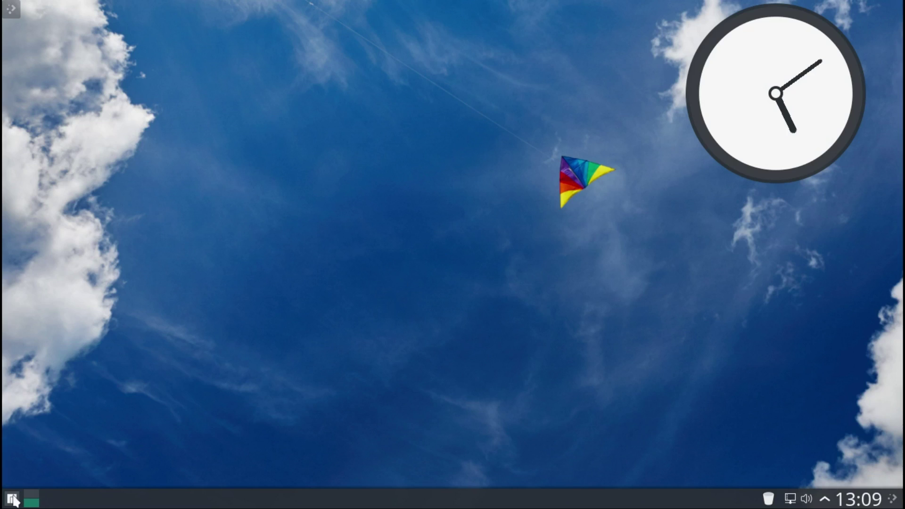
Switch to the Dolphin file manager and view Network, Root, Trash and the recently saved places from Today to Last Month.
click(12, 498)
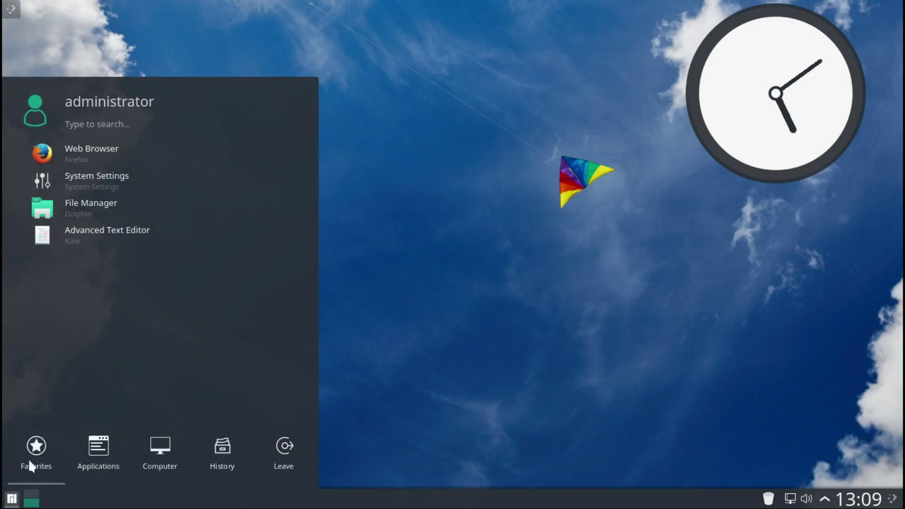
click(74, 207)
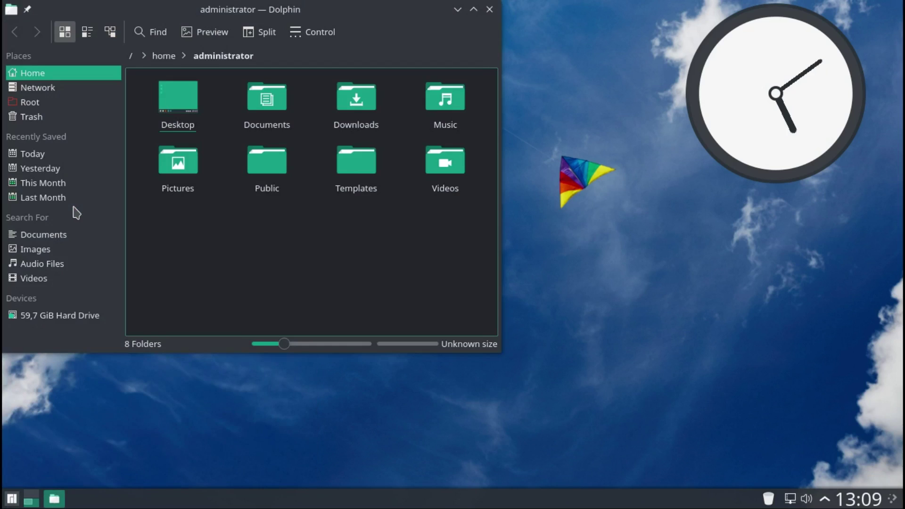
click(35, 88)
click(31, 102)
click(33, 117)
click(40, 152)
click(40, 168)
click(41, 183)
click(40, 201)
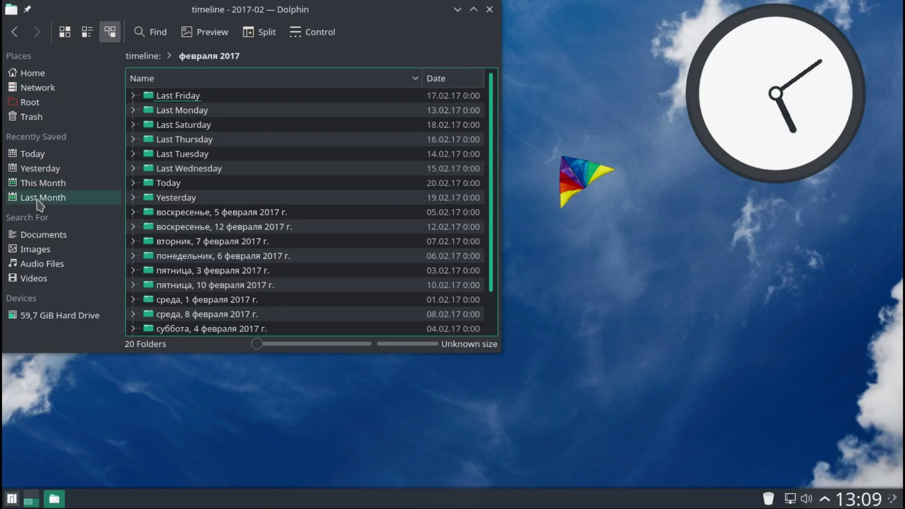
View Dolphin's predefined searches for documents, images, audio files and videos, and the contents of the 59,7 GiB hard drive.
click(34, 233)
click(33, 251)
click(31, 264)
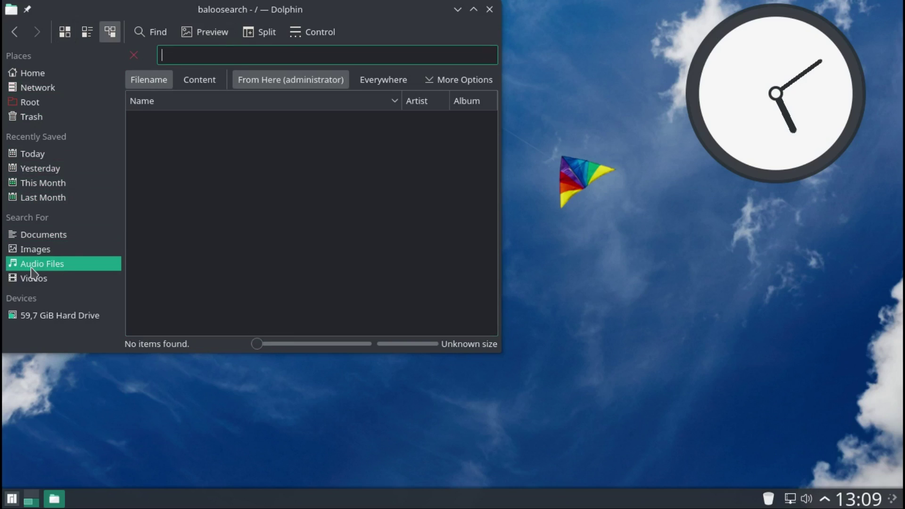
click(32, 282)
click(36, 317)
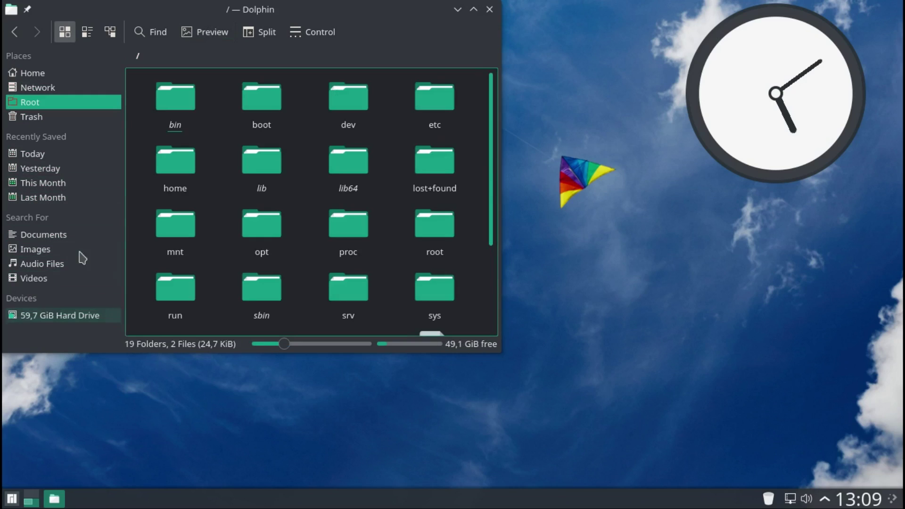
View Dolphin's version information, dismiss it, and close the file manager.
click(316, 31)
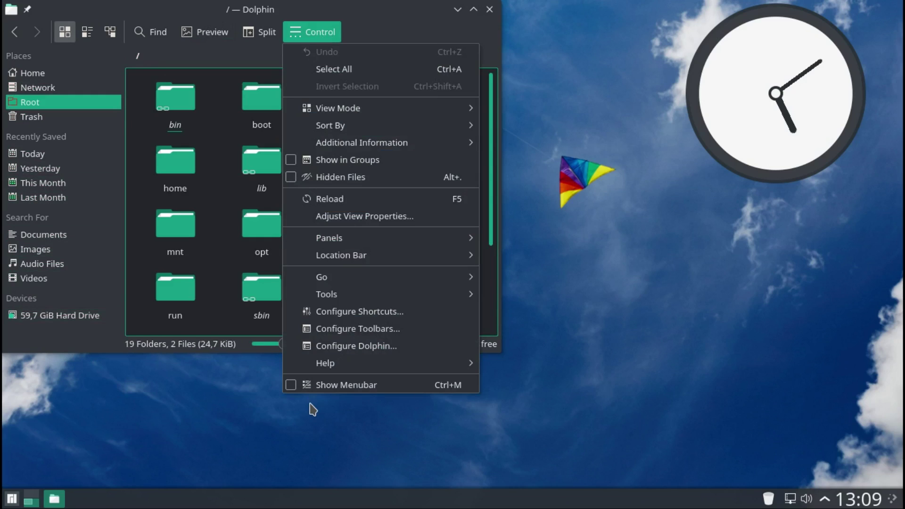
mouse_move(349, 364)
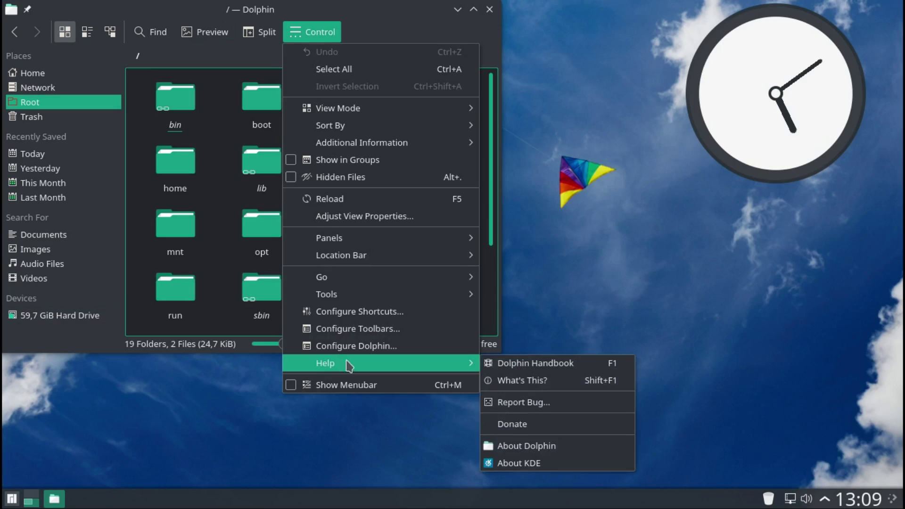
click(518, 448)
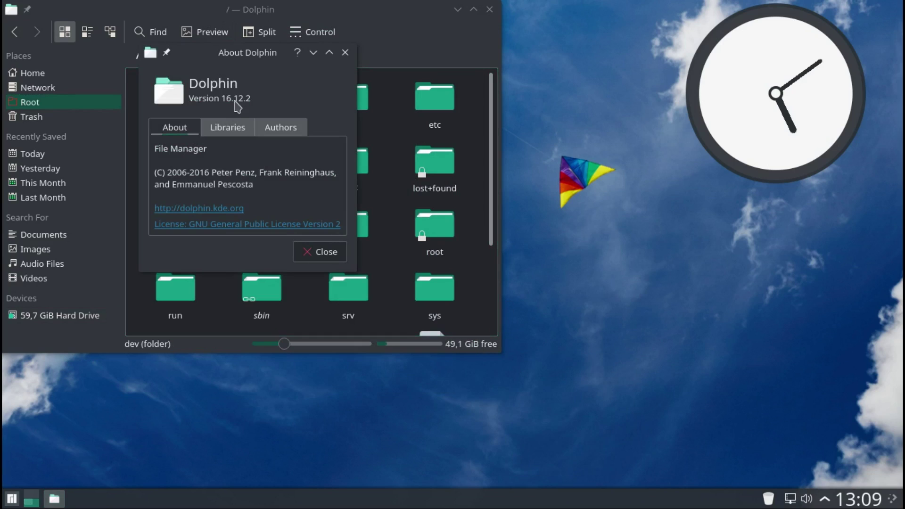
click(345, 52)
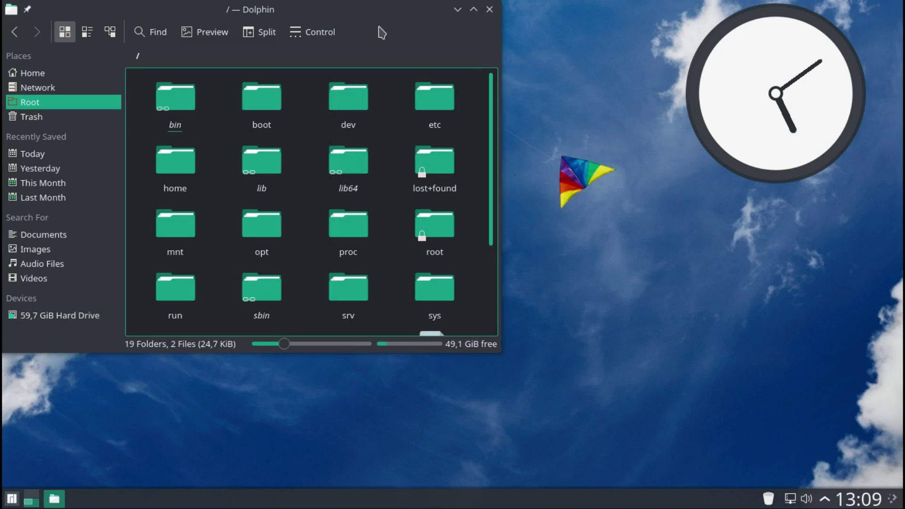
click(490, 9)
Open the Kate advanced text editor from the favorite applications to view its window, and close it.
click(11, 499)
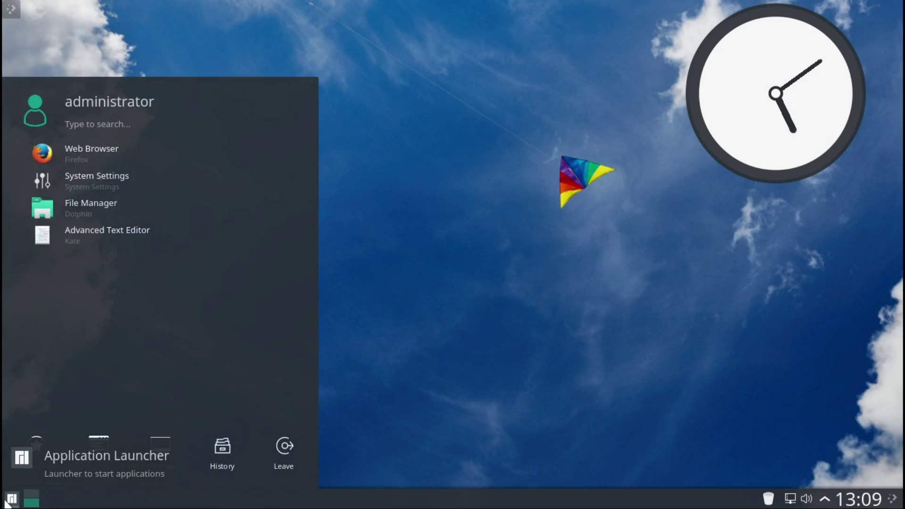
click(80, 234)
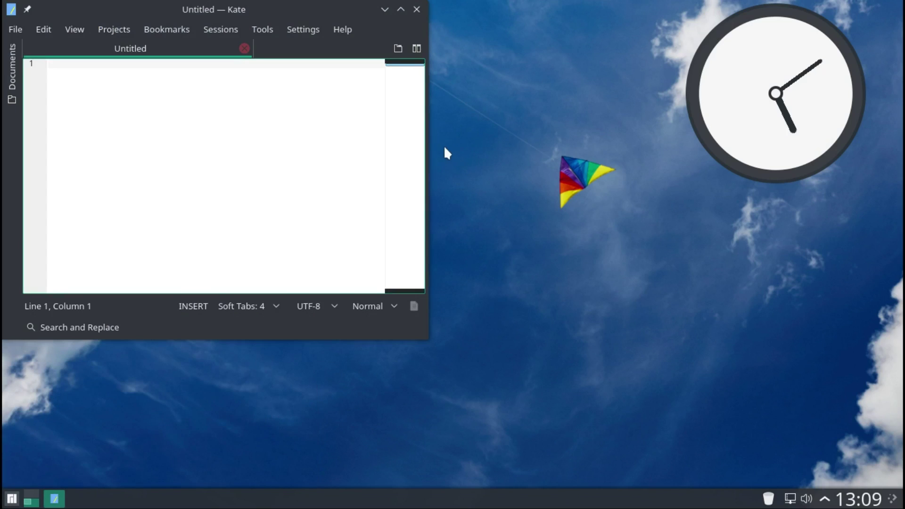
click(416, 10)
View the Development category among all applications in the application launcher, and return to the category list.
click(12, 499)
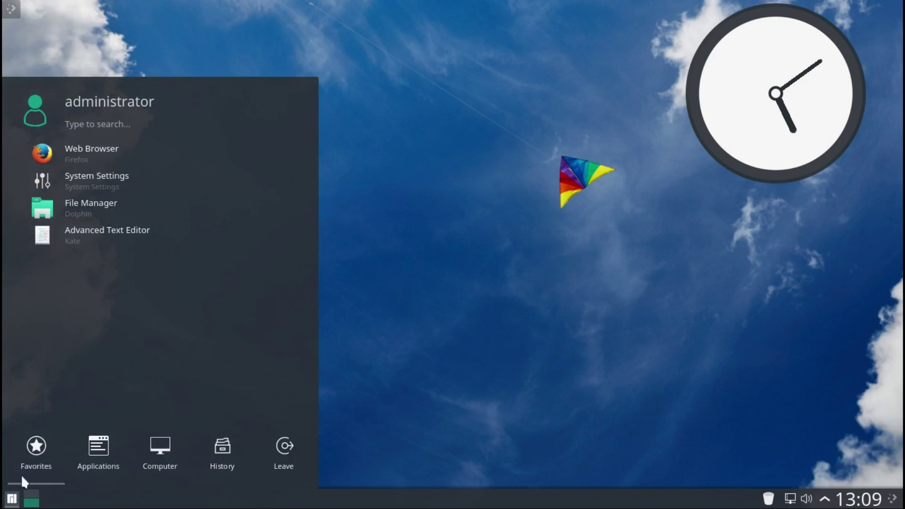
click(101, 450)
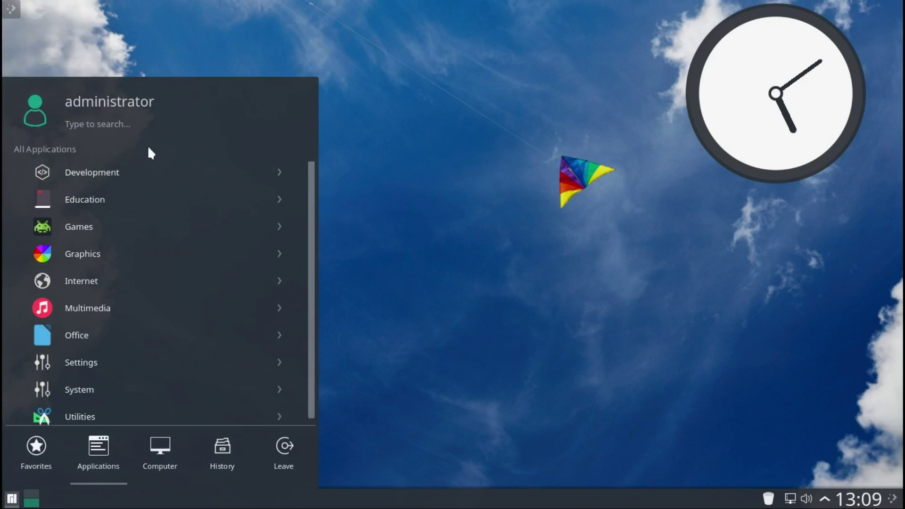
click(148, 168)
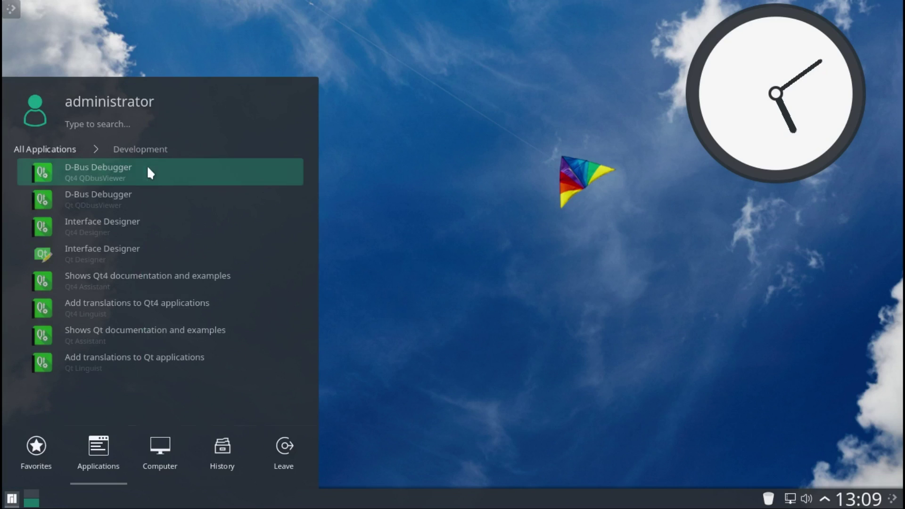
click(69, 148)
View the Mathematics and Science applications in the launcher's Education category, and return to the category list.
click(72, 203)
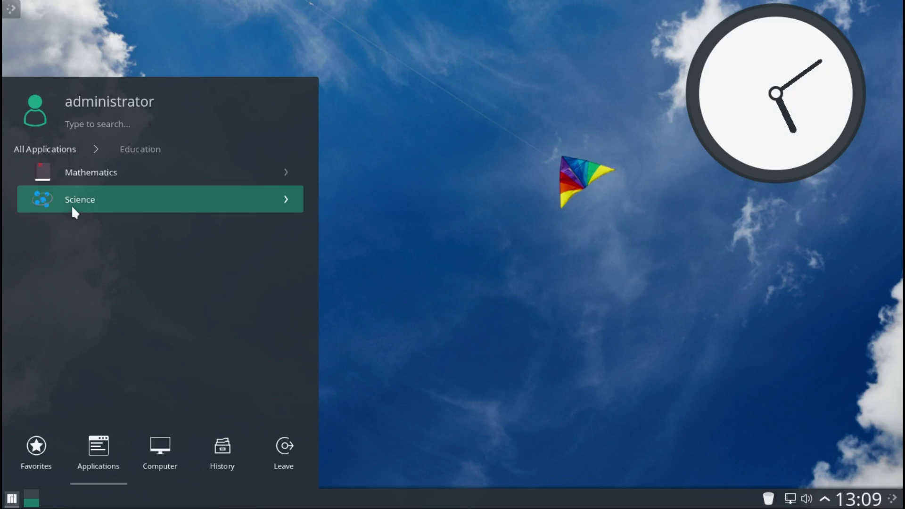
click(107, 170)
click(136, 148)
click(112, 194)
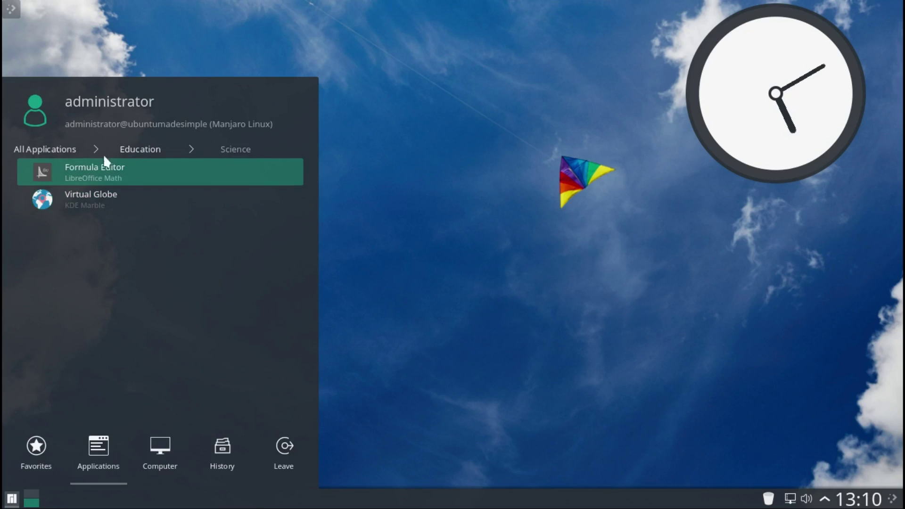
click(125, 156)
click(65, 151)
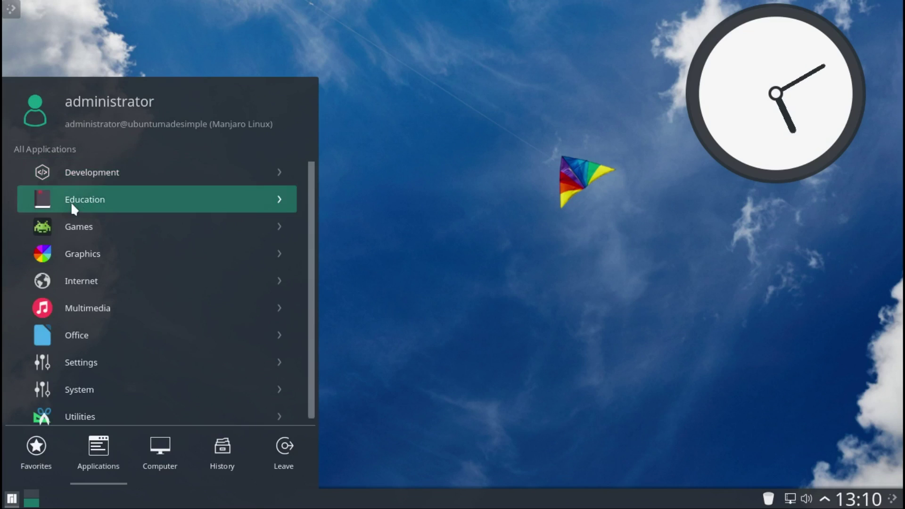
Launch Steam from the Games category and accept the terms of its install agreement.
click(72, 226)
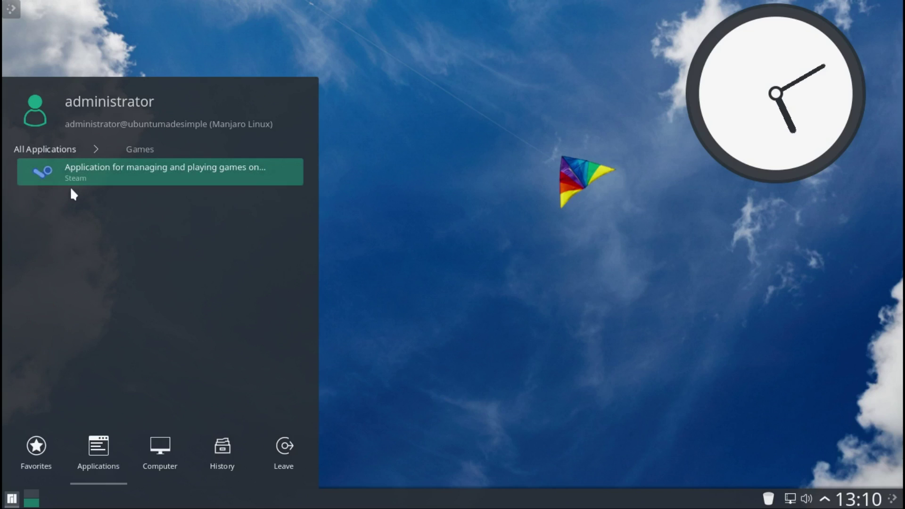
click(71, 169)
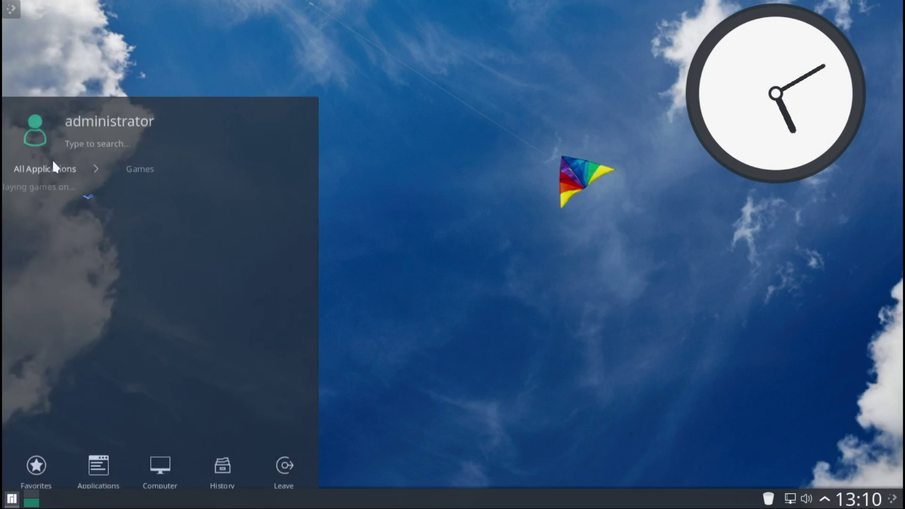
click(11, 499)
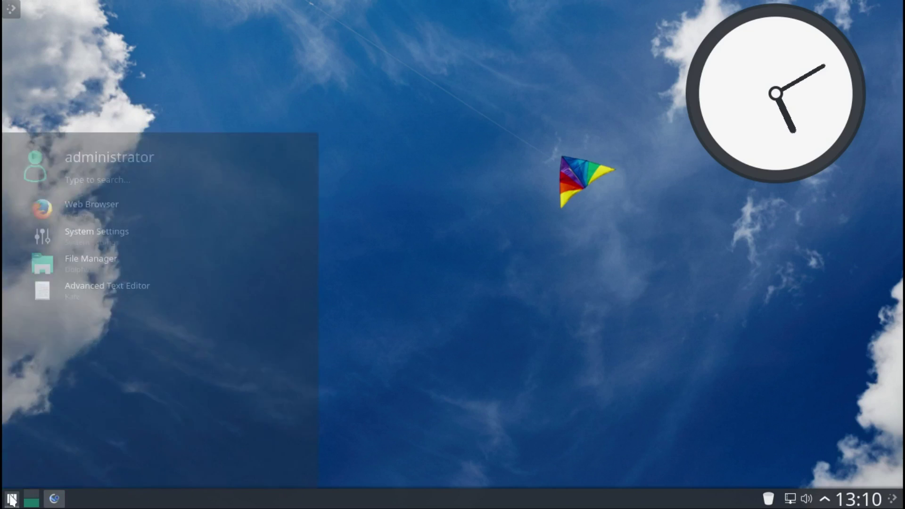
click(99, 450)
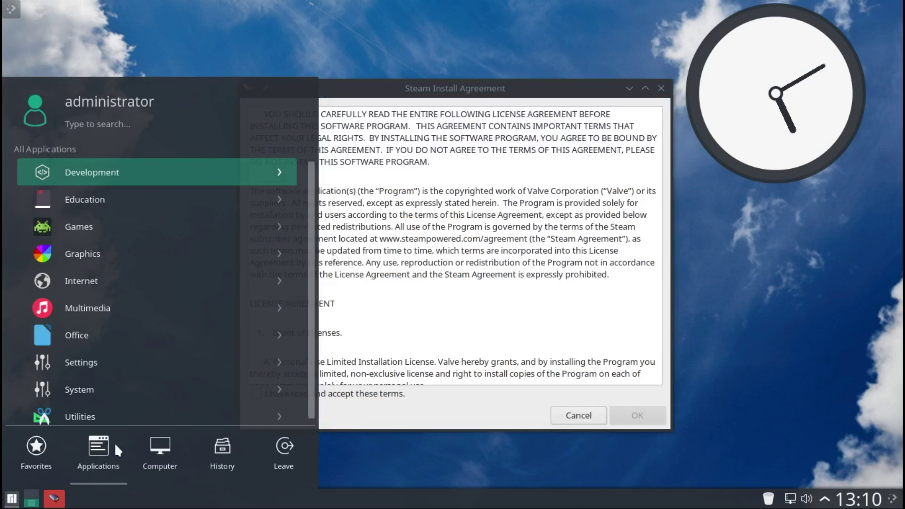
click(504, 361)
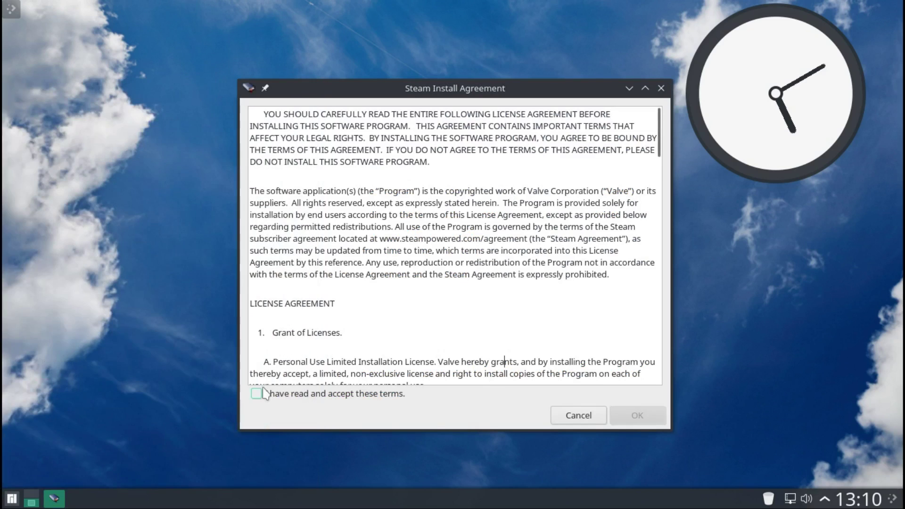
click(264, 393)
click(636, 415)
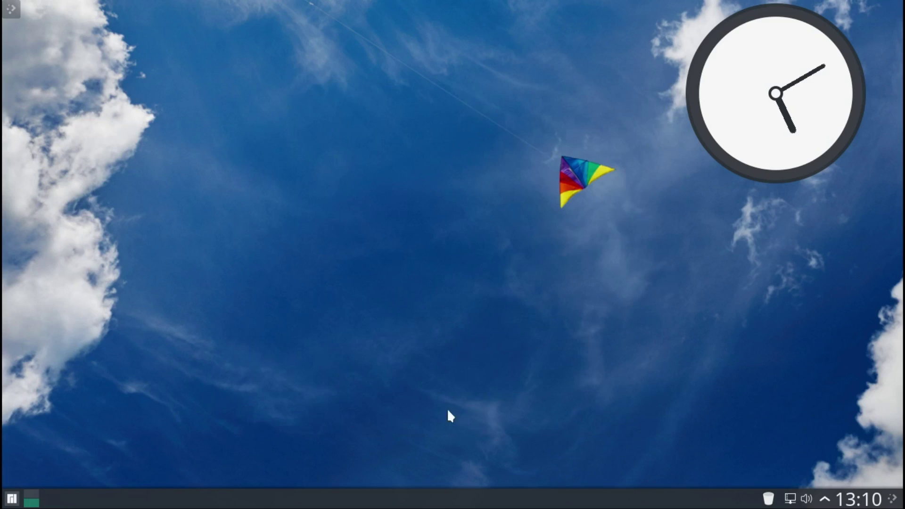
Reopen the launcher's application list, browse the Graphics and Internet categories, and return to the category list.
click(12, 501)
click(100, 450)
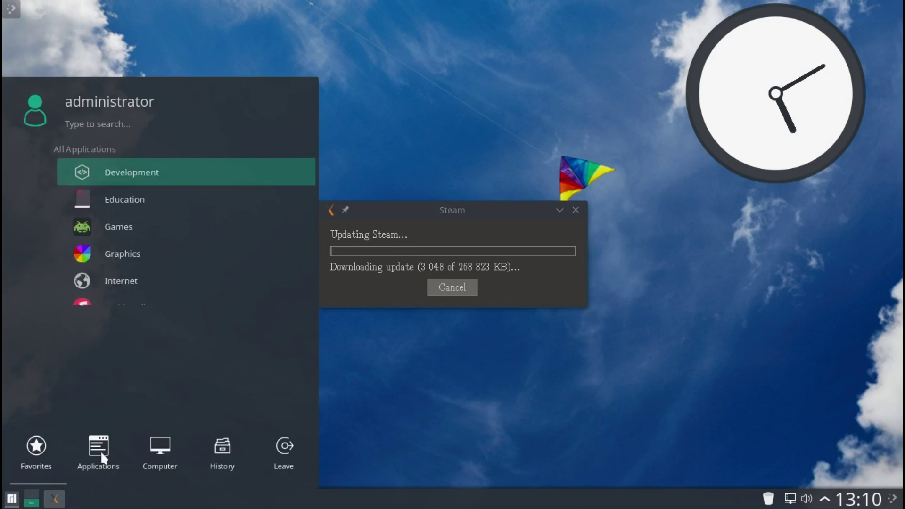
click(82, 253)
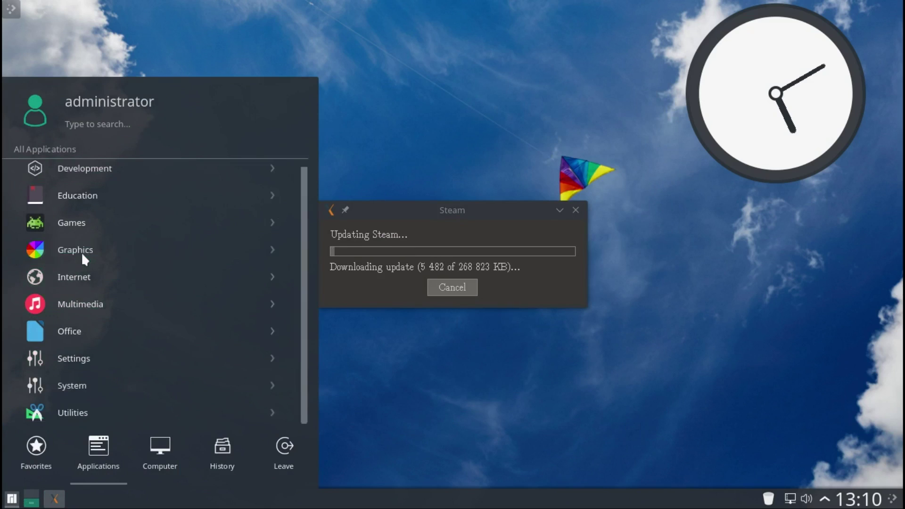
click(55, 146)
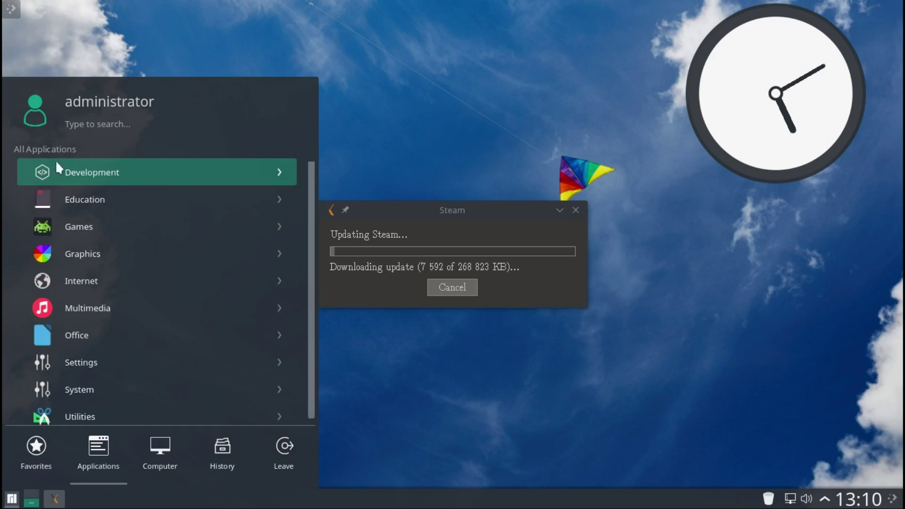
click(70, 276)
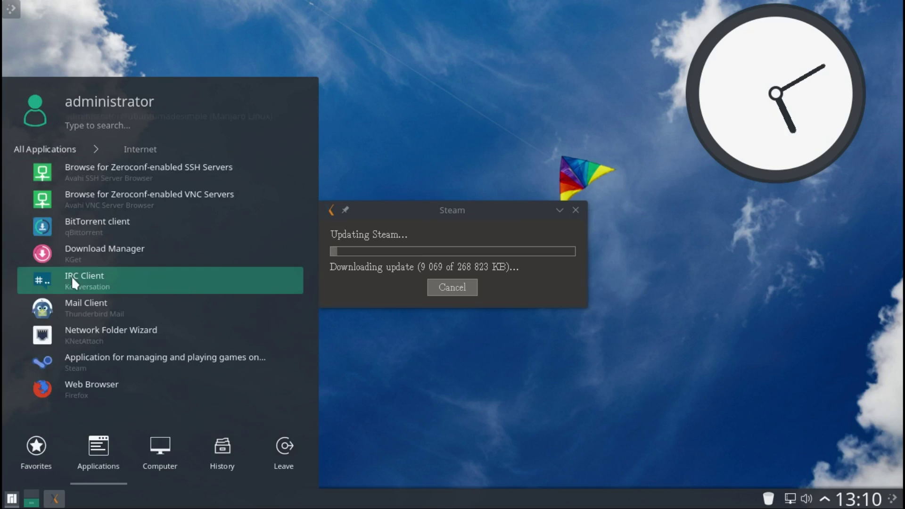
click(29, 146)
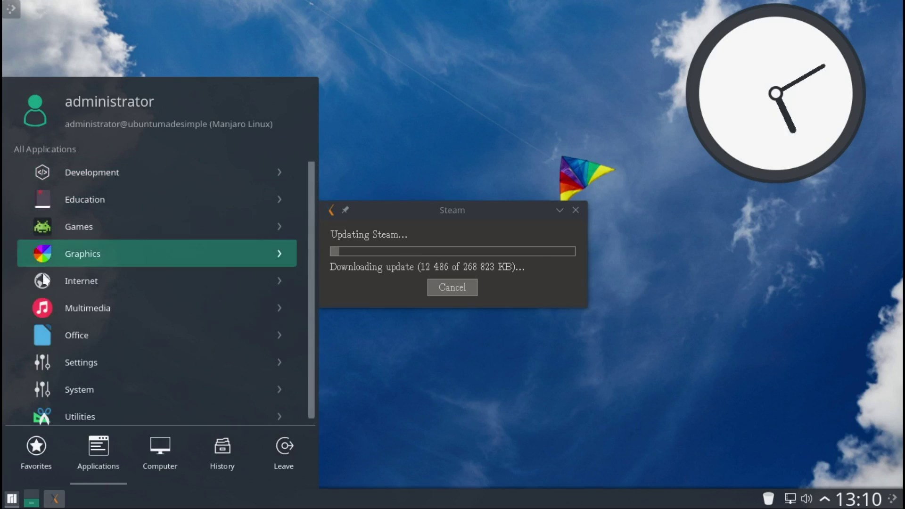
View the Multimedia, Office and Settings categories in the application launcher, returning to the category list after each.
click(60, 309)
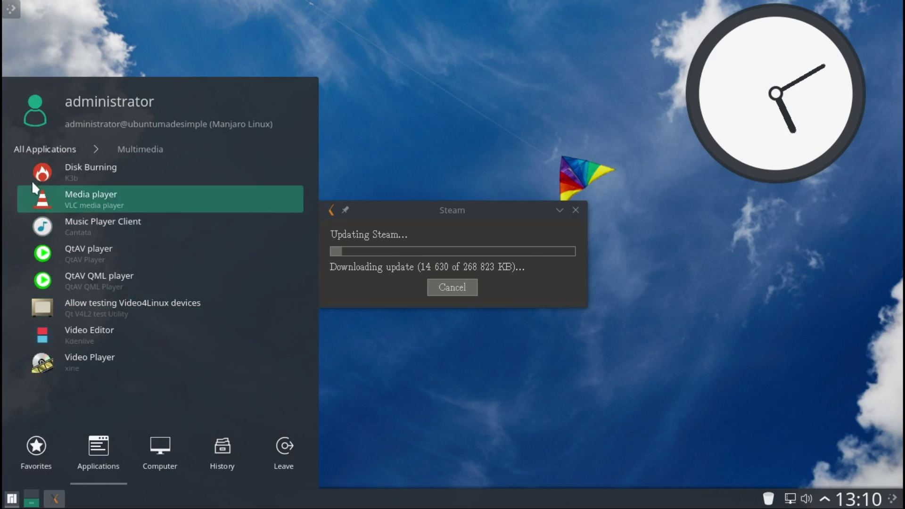
click(35, 144)
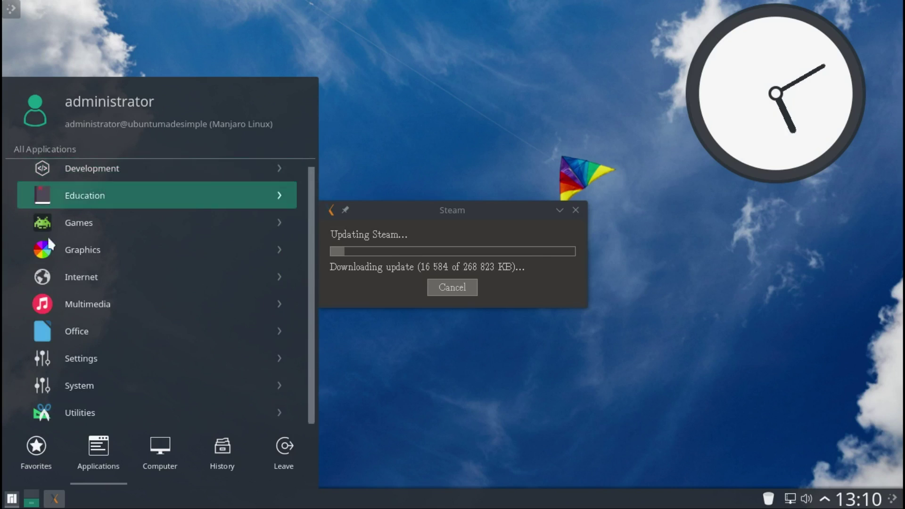
click(66, 331)
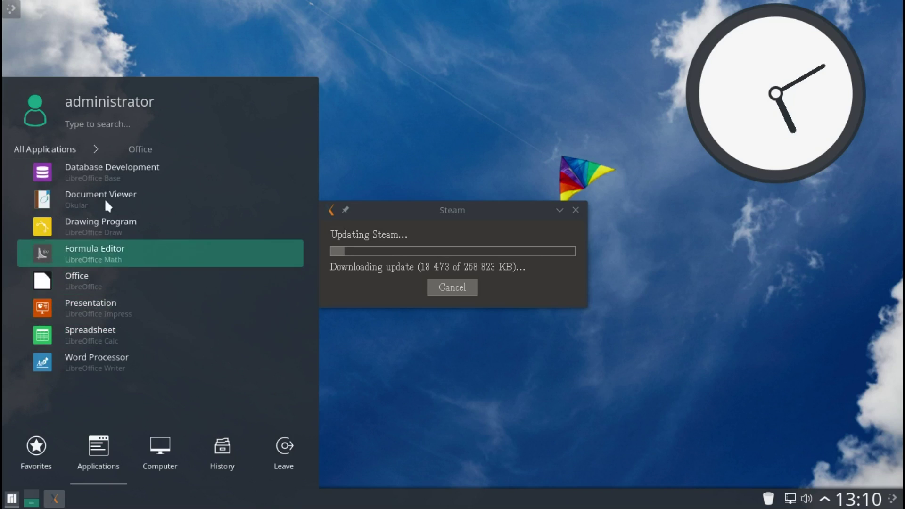
click(50, 144)
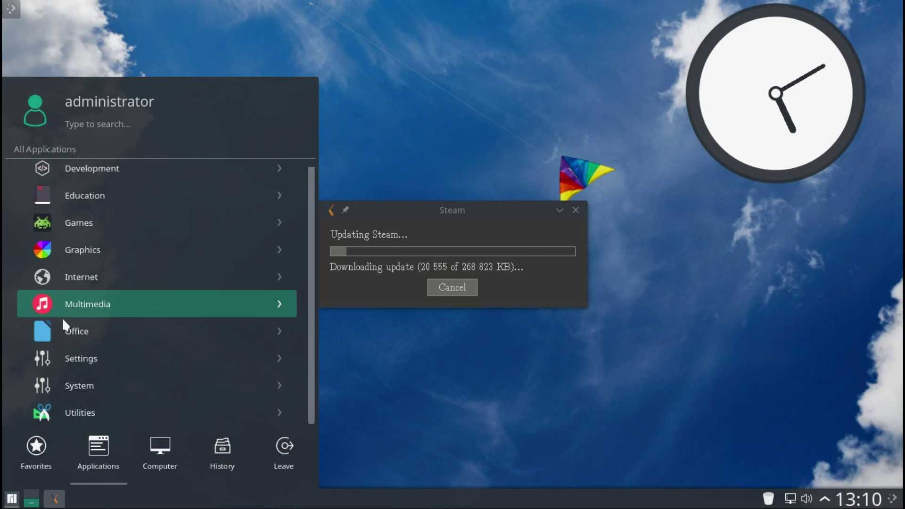
click(69, 358)
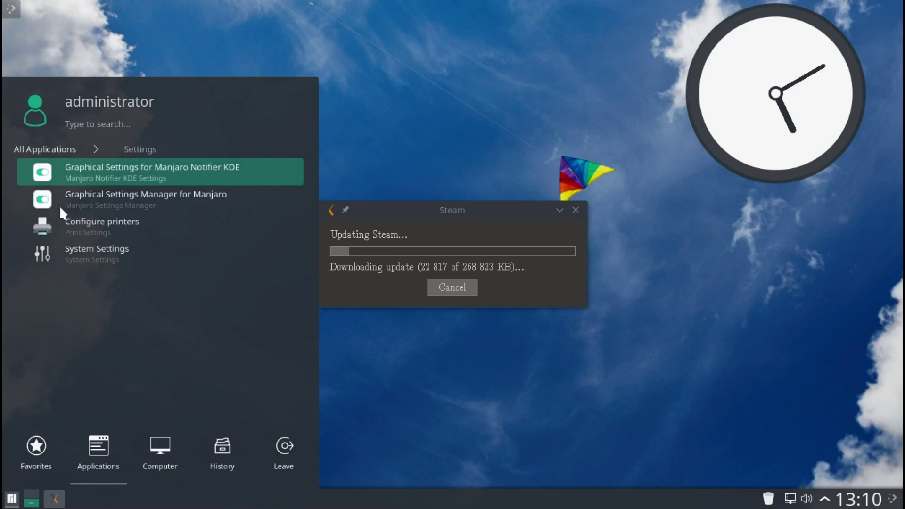
click(43, 142)
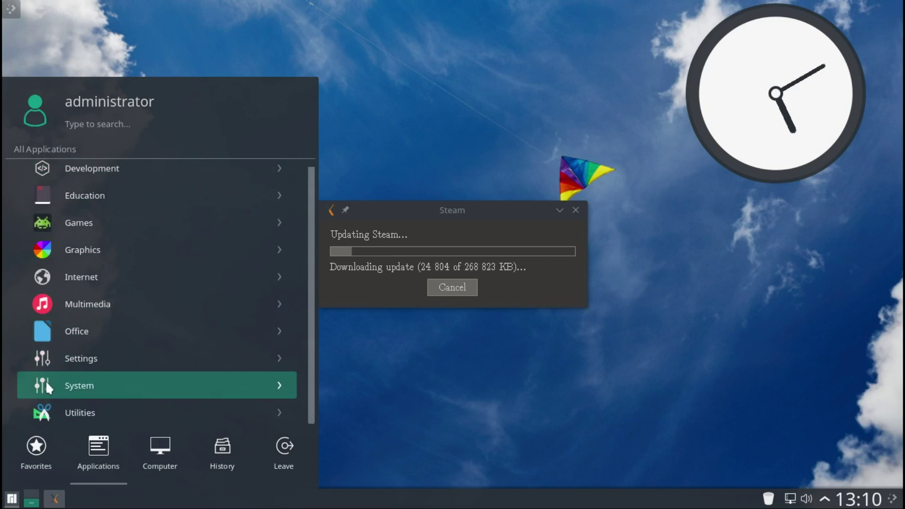
Launch Octopi from the launcher's System category, filter its packages by "chr" and select the chromium package.
click(48, 385)
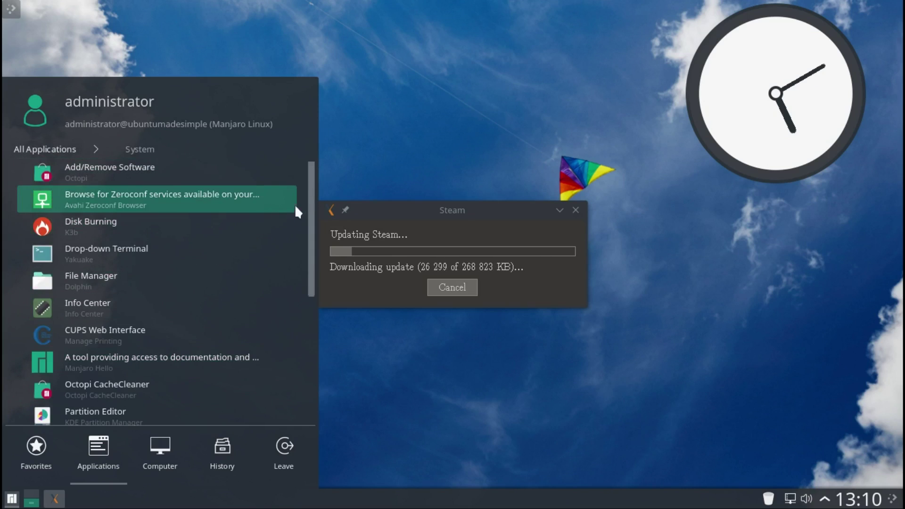
click(170, 160)
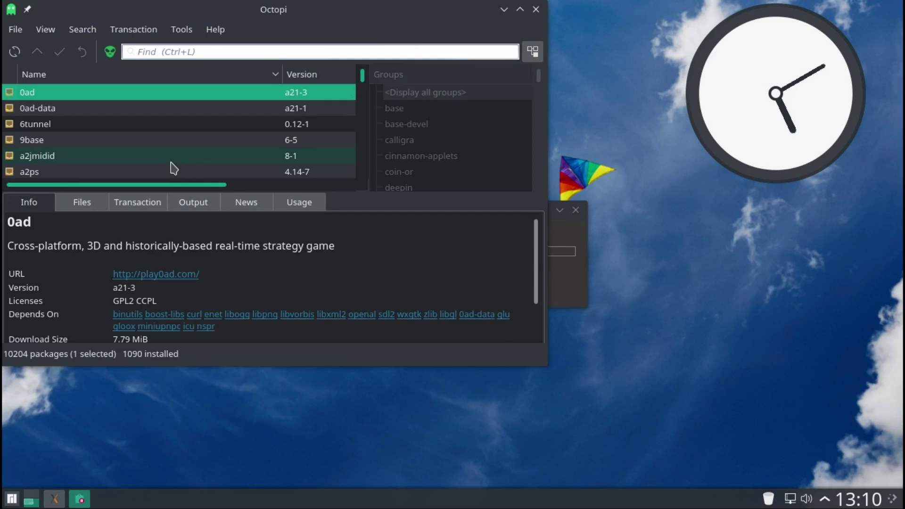
click(209, 50)
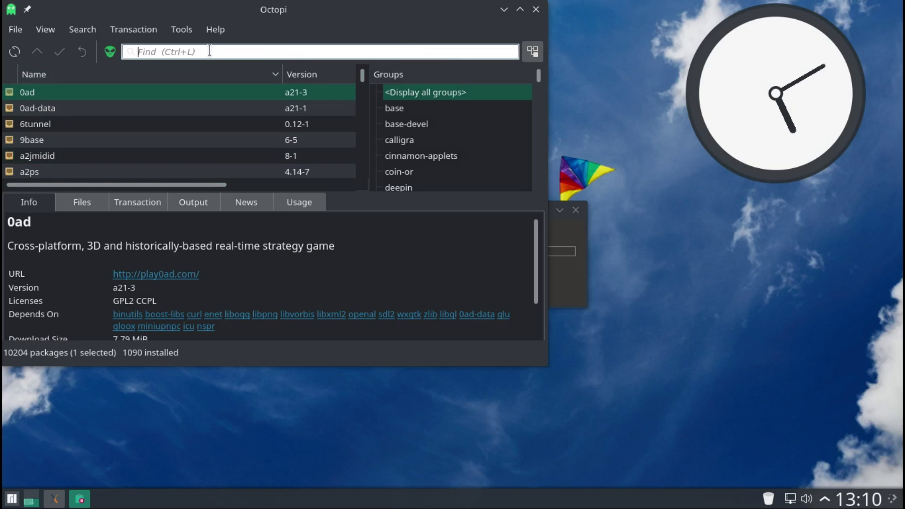
text(chr)
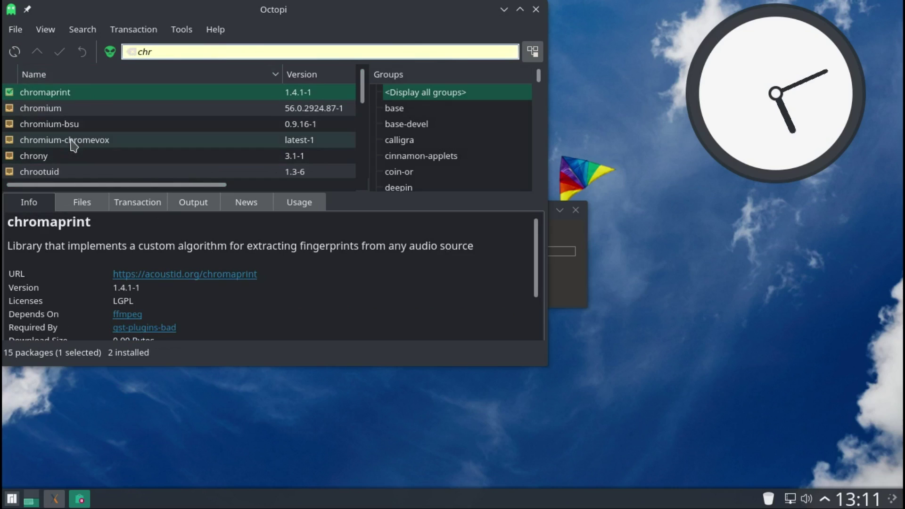
click(51, 108)
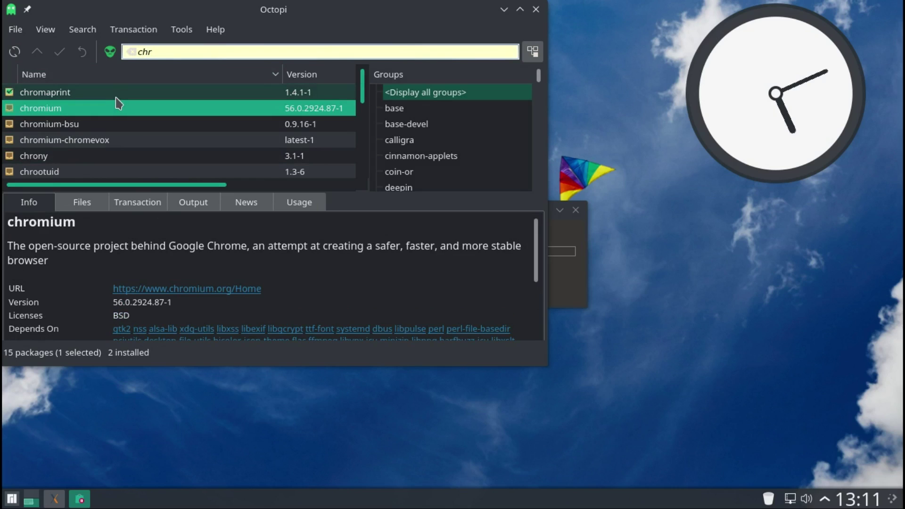
double_click(90, 107)
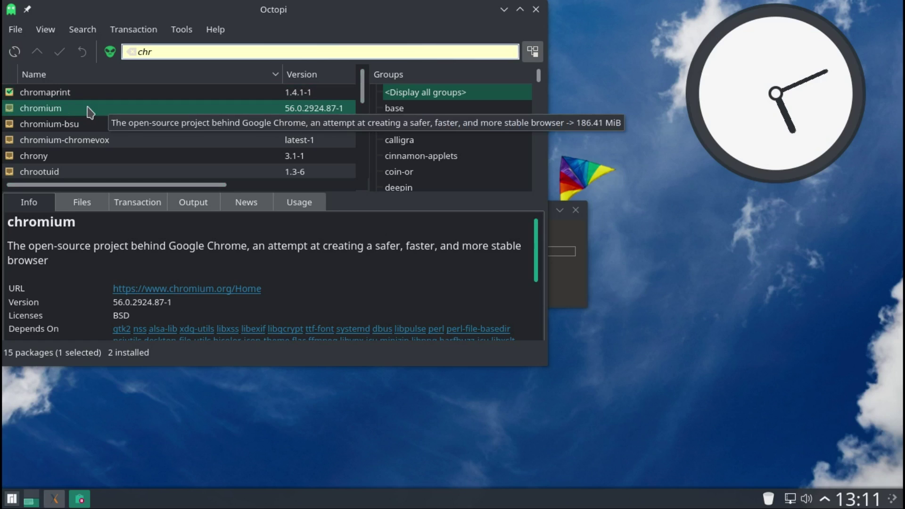
click(9, 108)
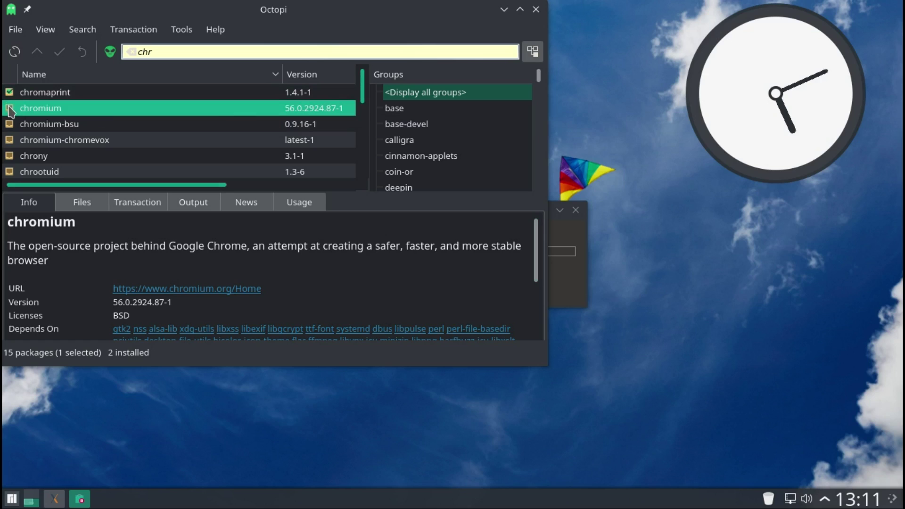
Look through Octopi's available commands, opening the local package selection dialog and closing it without choosing a file.
click(17, 31)
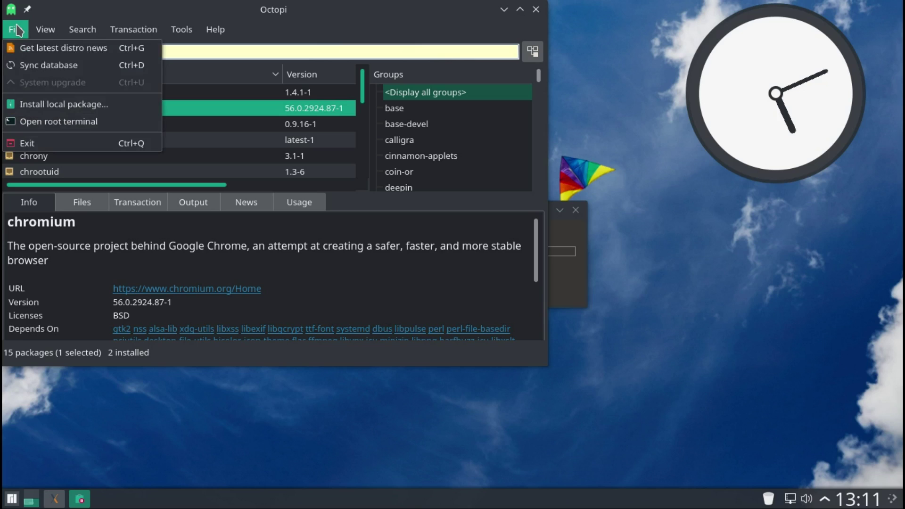
click(37, 105)
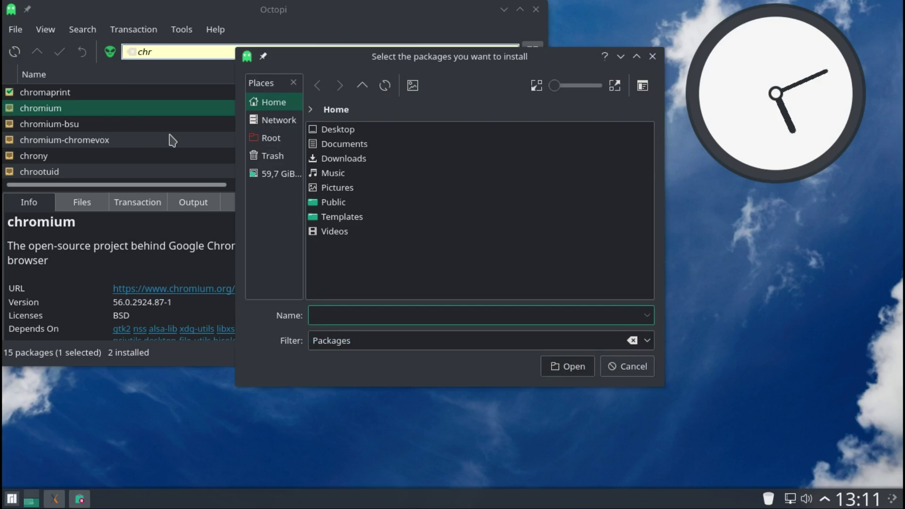
click(652, 56)
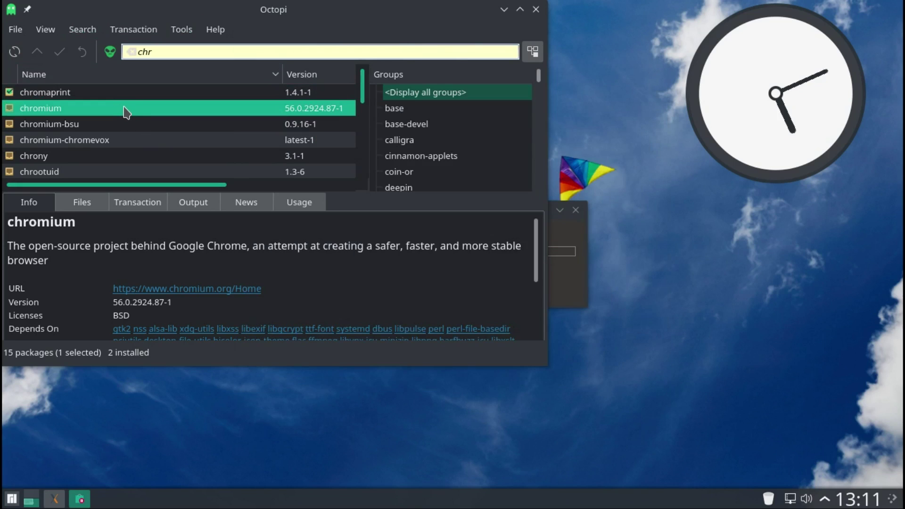
click(47, 31)
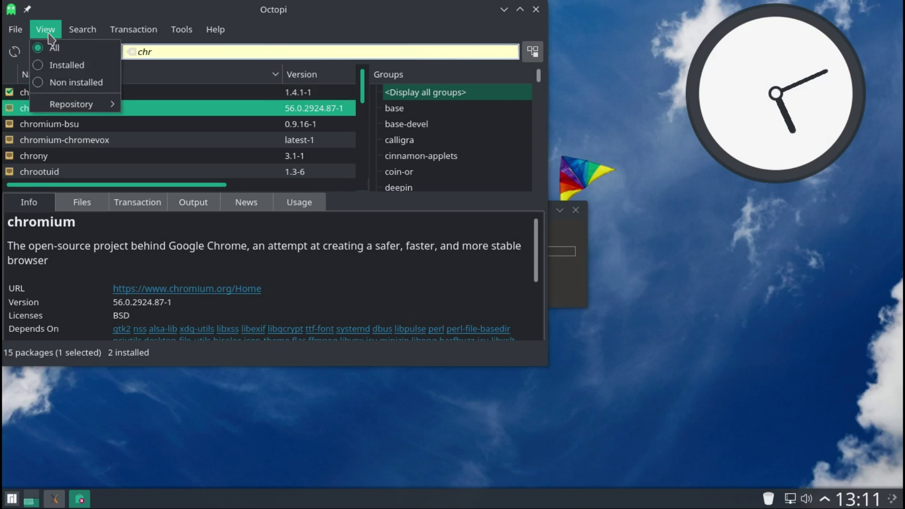
mouse_move(132, 34)
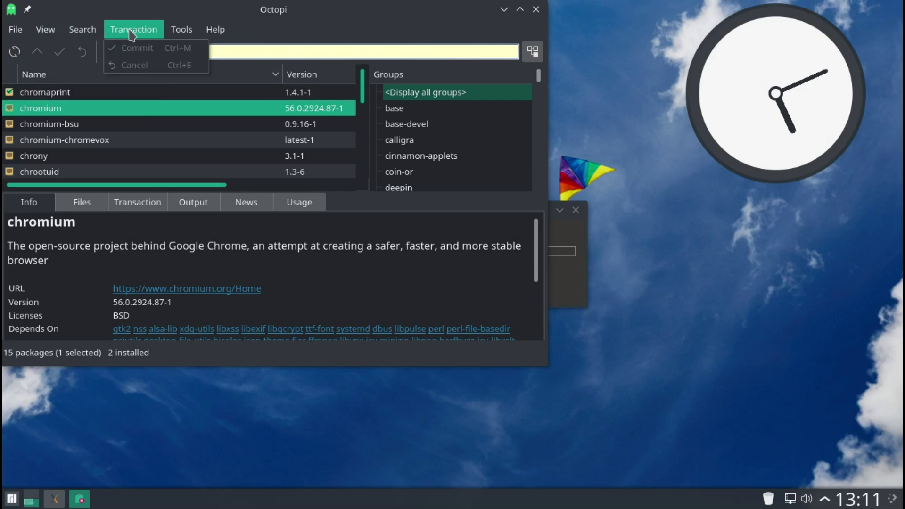
mouse_move(215, 31)
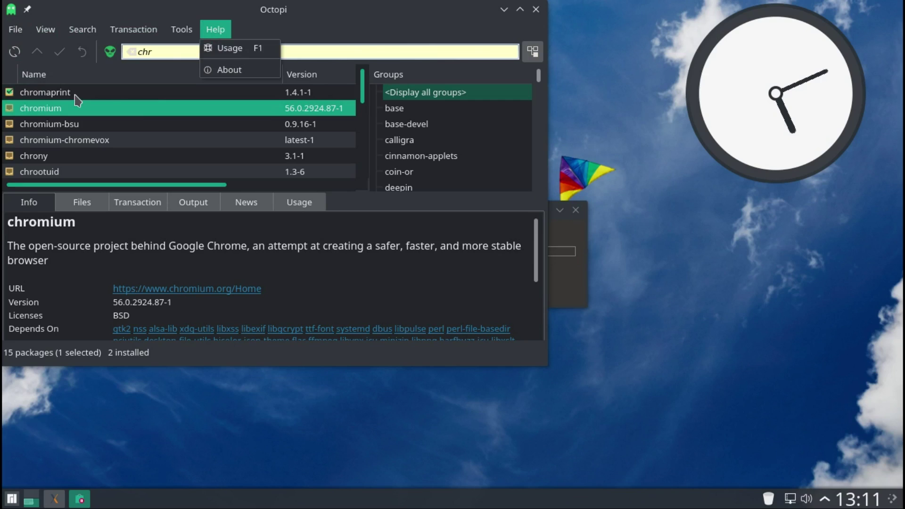
click(27, 125)
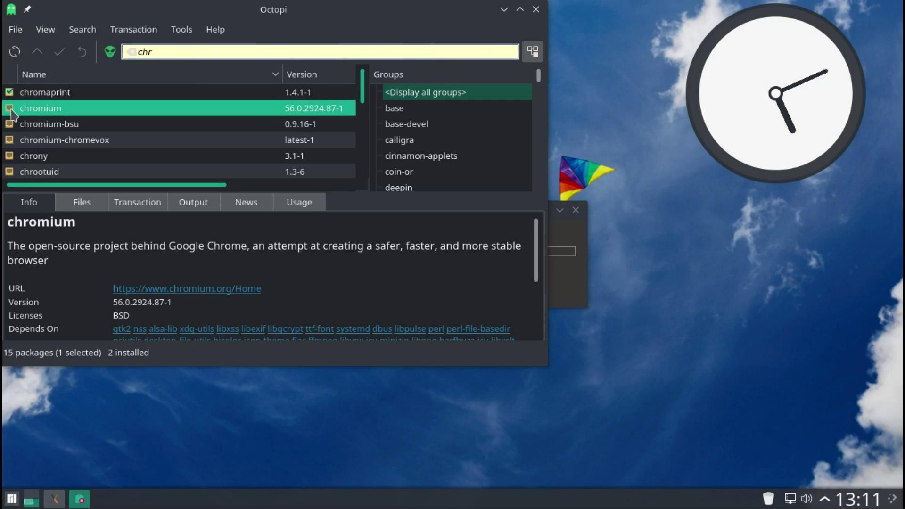
Mark the chromium package for installation, leaving the optional gnome-keyring dependency unselected.
right_click(11, 111)
click(29, 118)
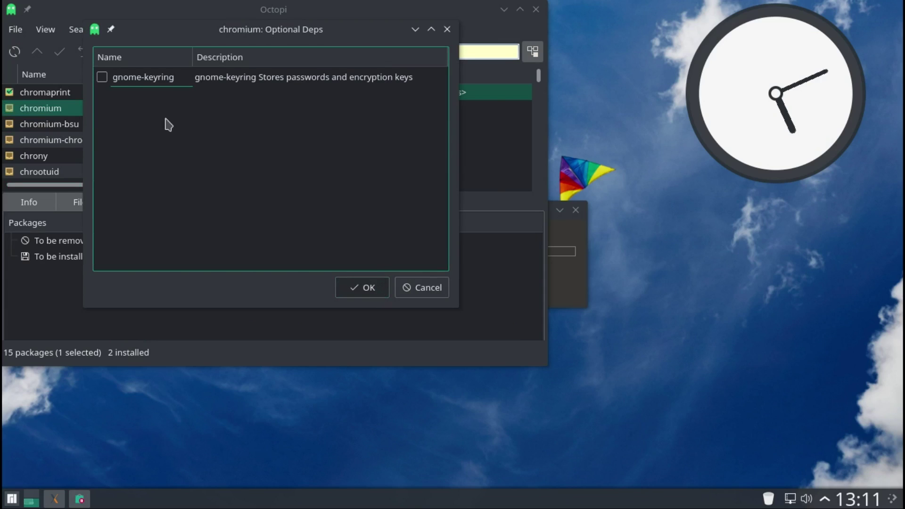
click(103, 76)
click(103, 77)
click(378, 293)
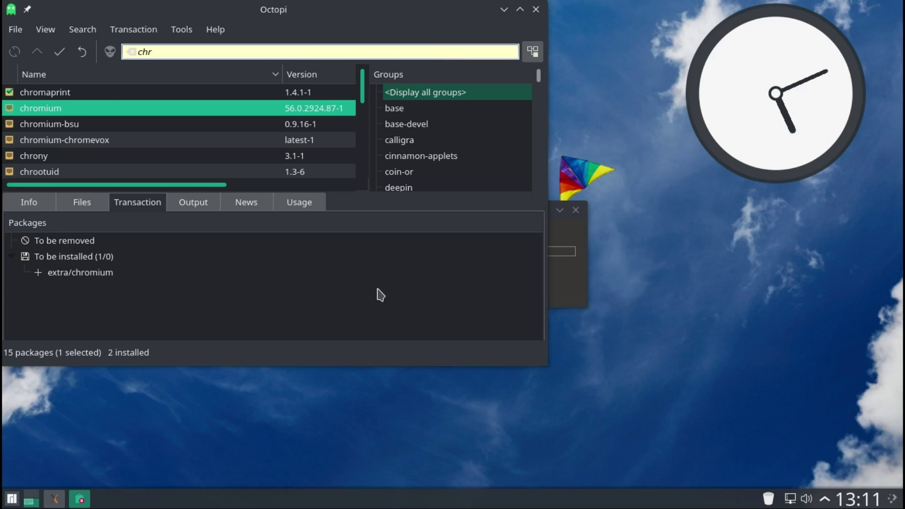
Minimize Octopi and view the Utilities category in the application launcher.
click(505, 9)
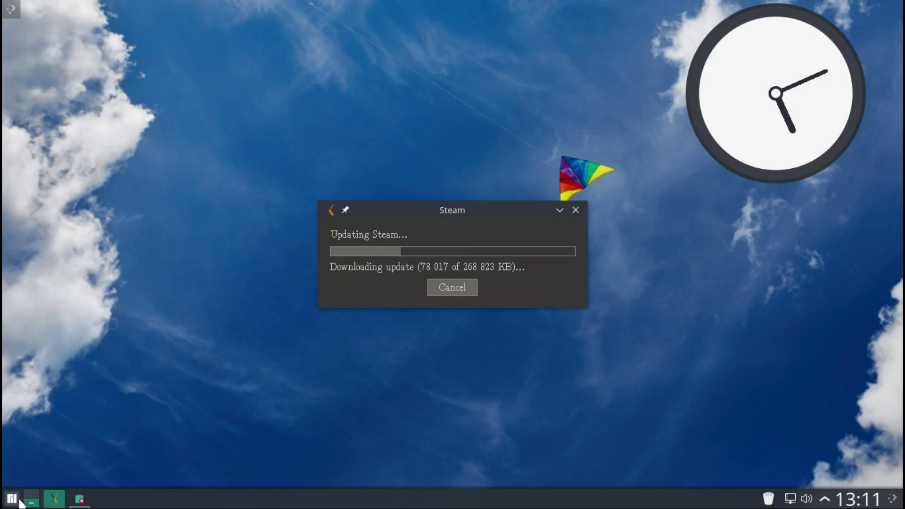
click(13, 499)
click(99, 449)
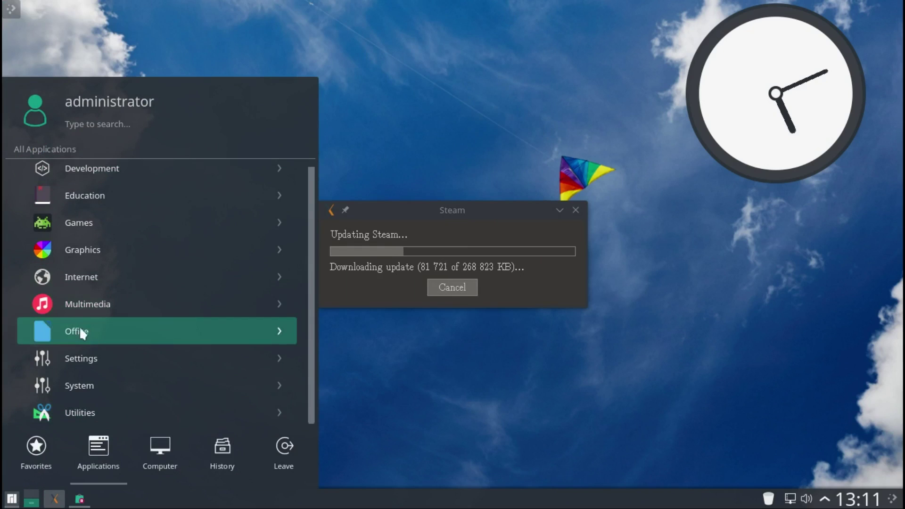
click(76, 412)
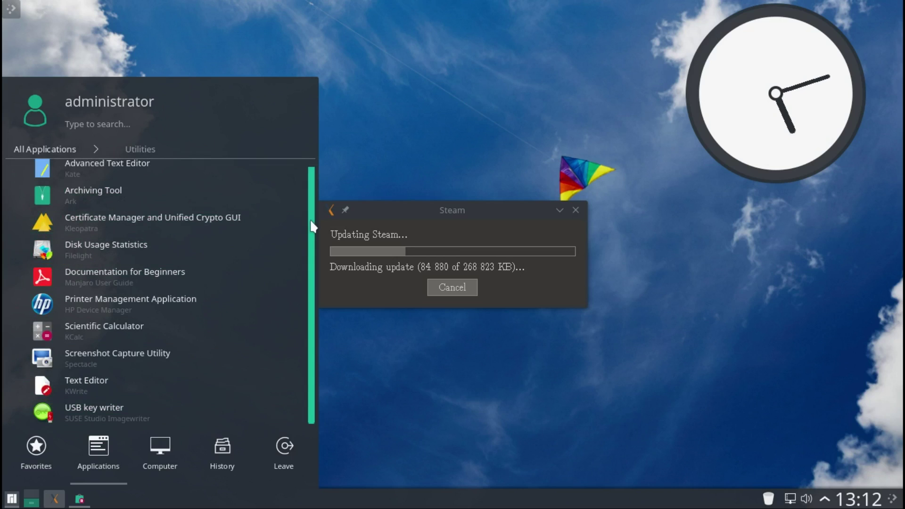
scroll(303, 273, up, 1)
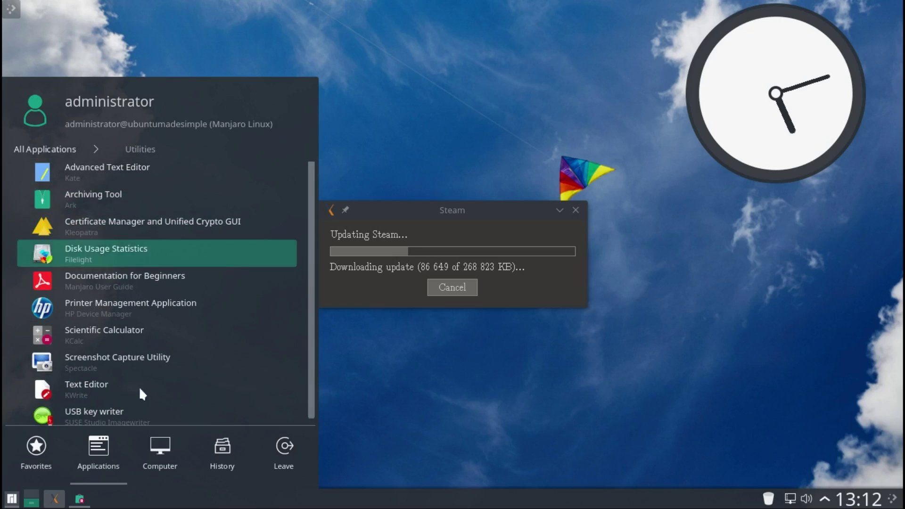
Search the launcher for "inf", open Info Center to review the software and hardware information, and close it.
text(in)
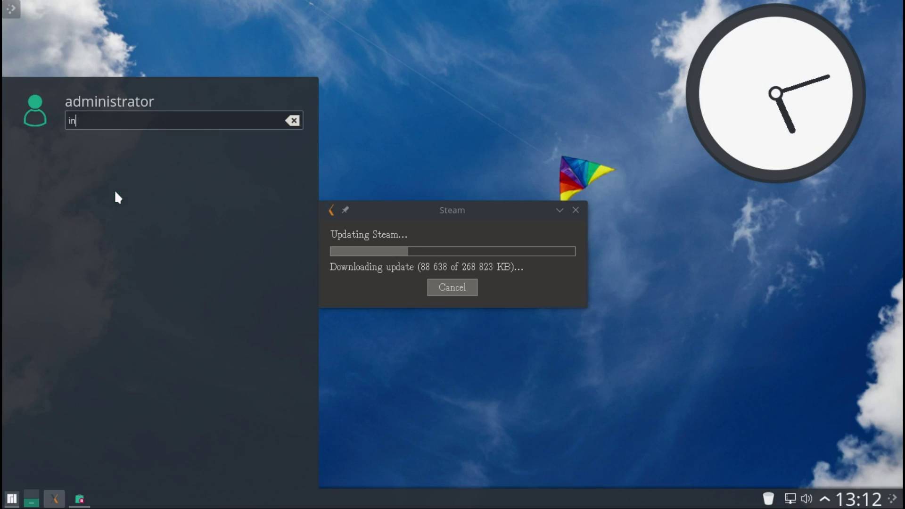
text(g)
key(BackSpace)
text(f)
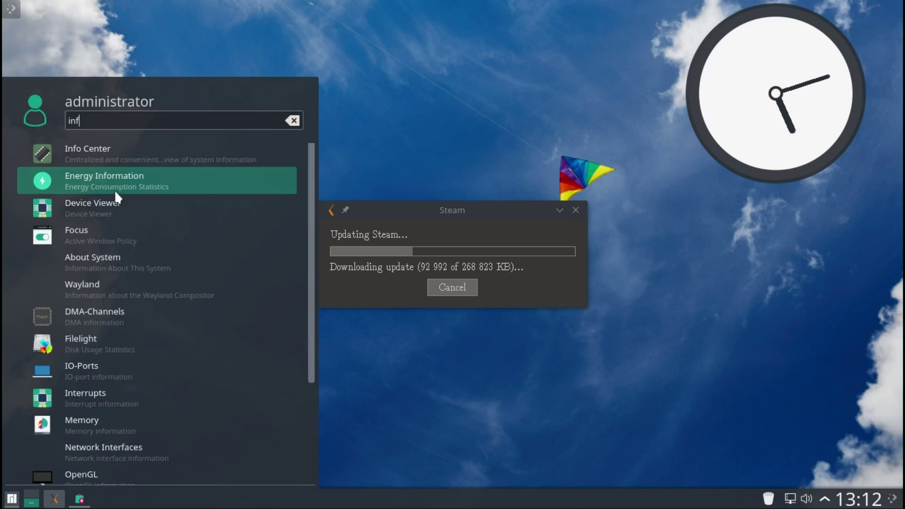
click(114, 152)
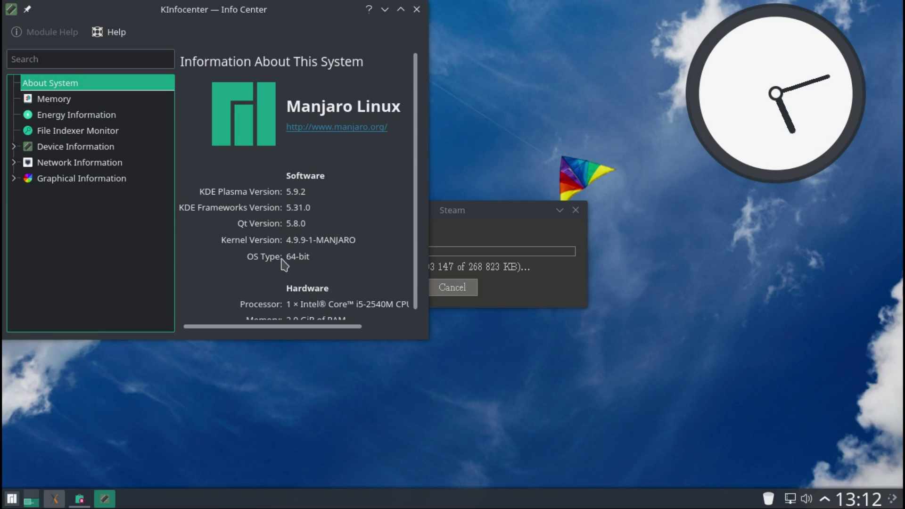
drag(415, 231, 414, 250)
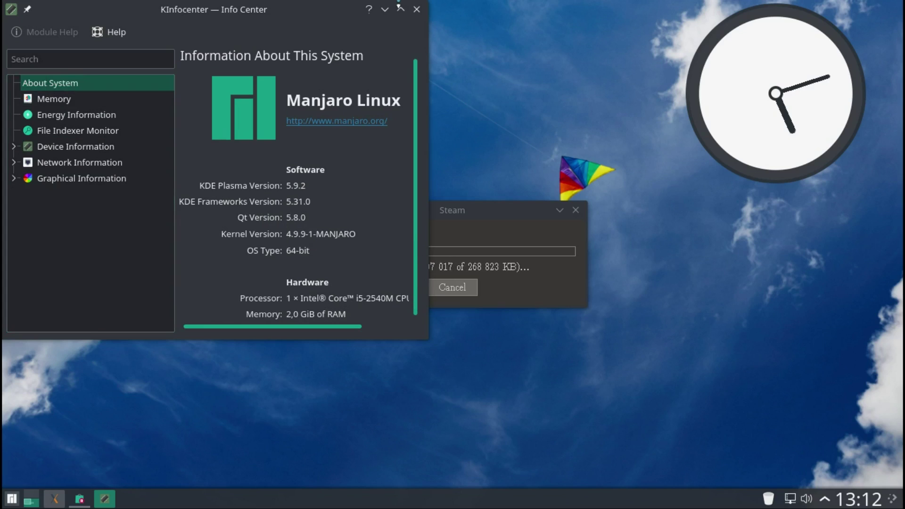
click(417, 10)
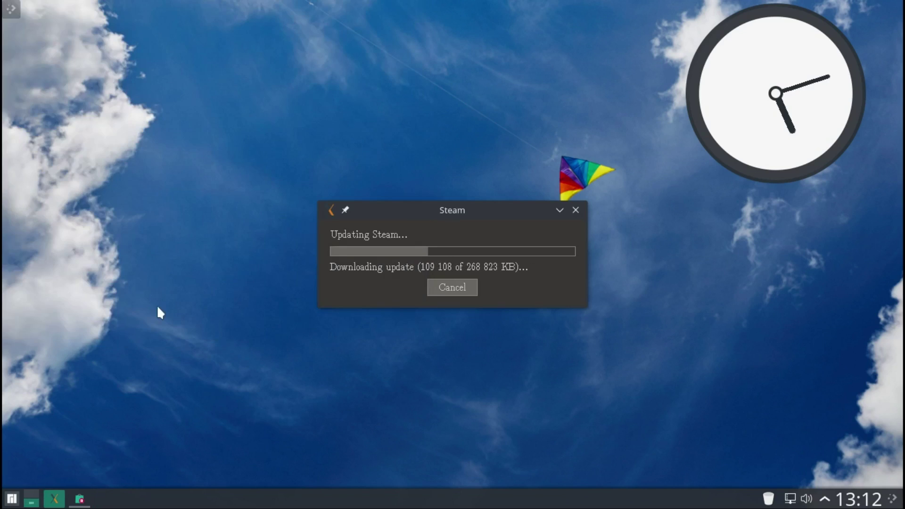
Reopen the launcher and view its Computer places, application history and session leave options.
click(12, 501)
click(102, 453)
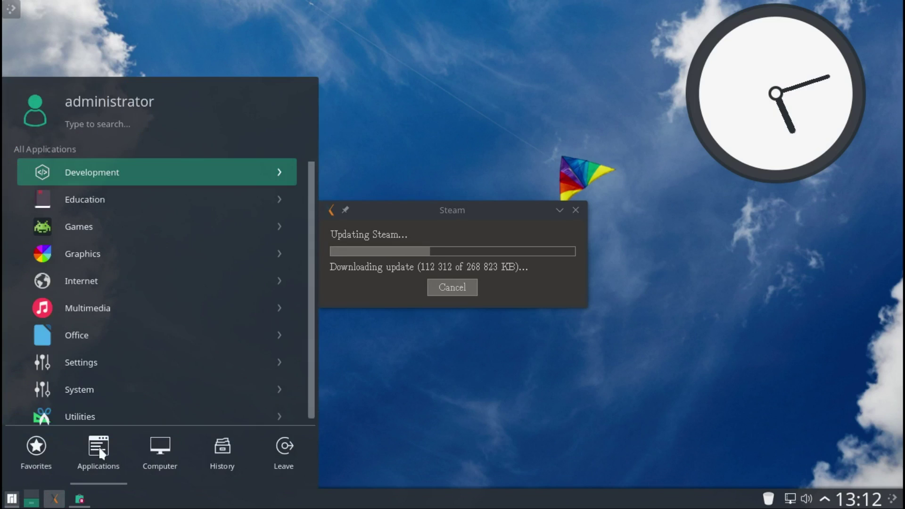
click(161, 455)
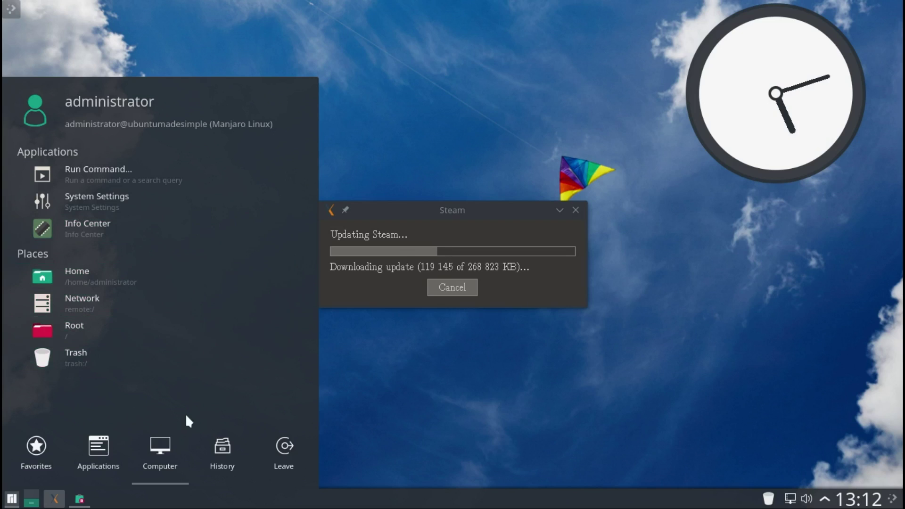
click(220, 453)
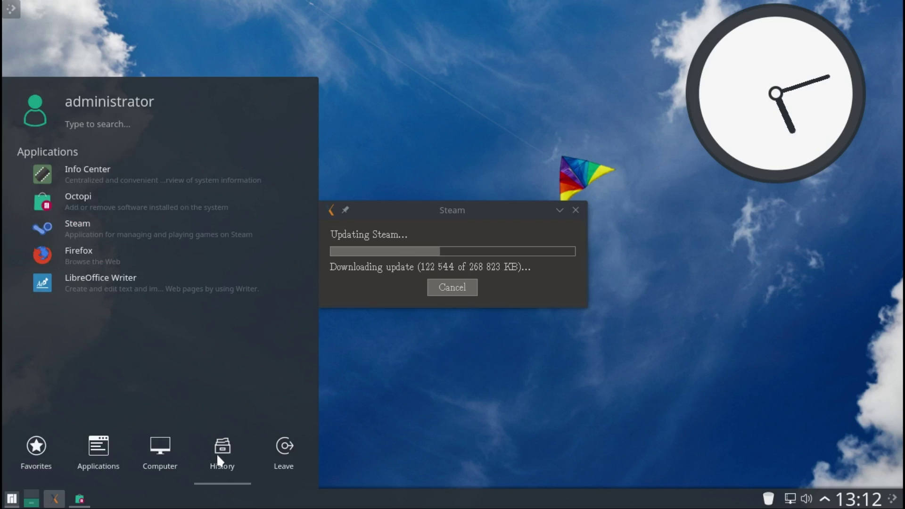
click(285, 449)
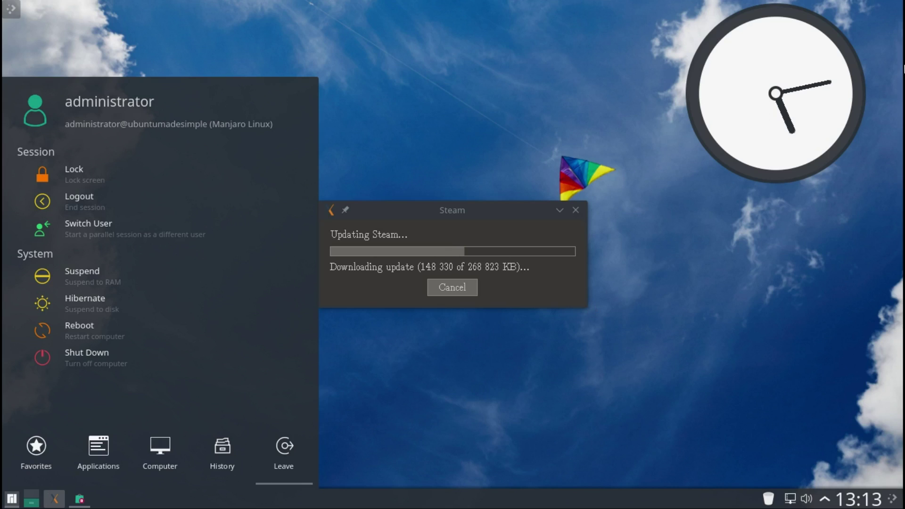
mouse_move(842, 93)
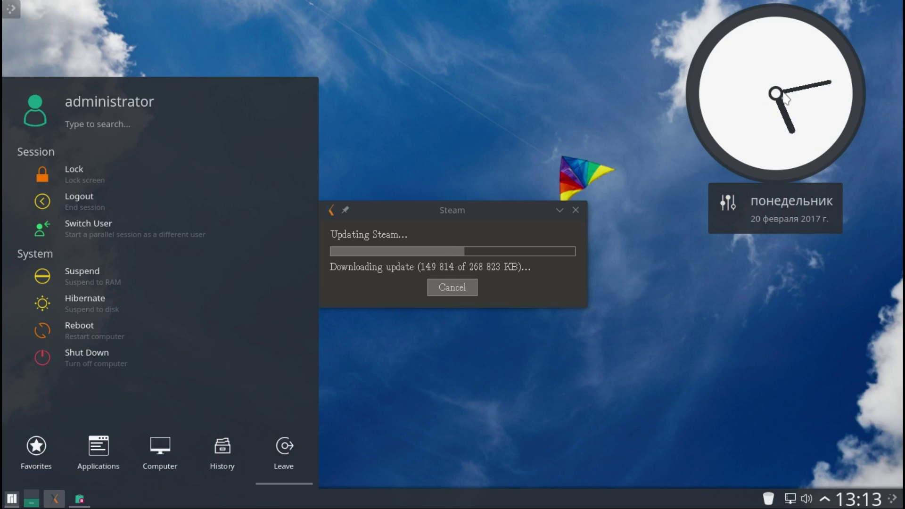